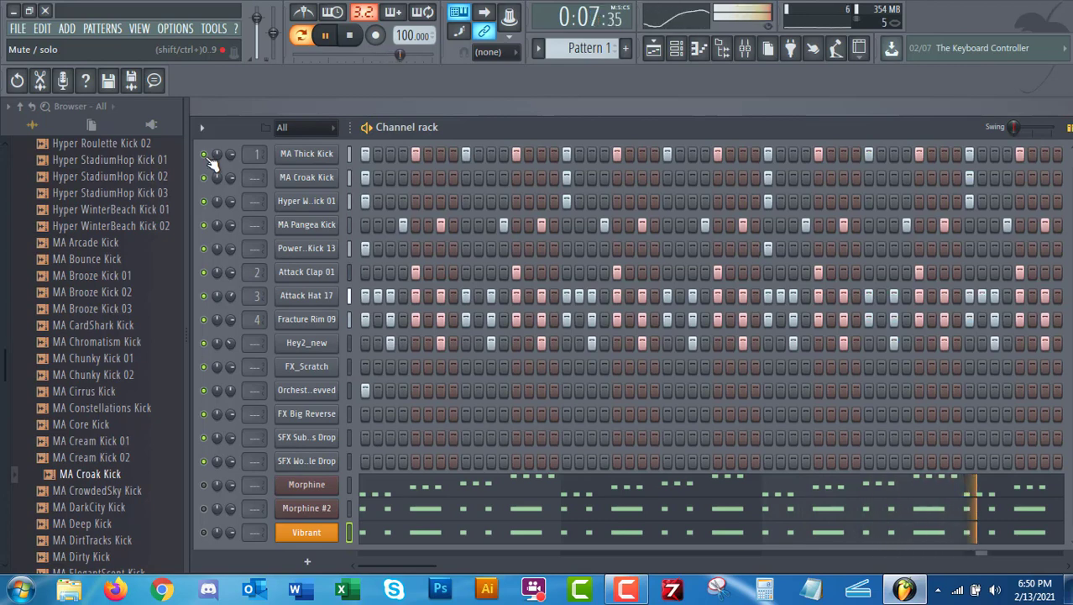
Step: Mute the MA Thick Kick channel and review the Morphine #2 notes in the piano roll
click(205, 157)
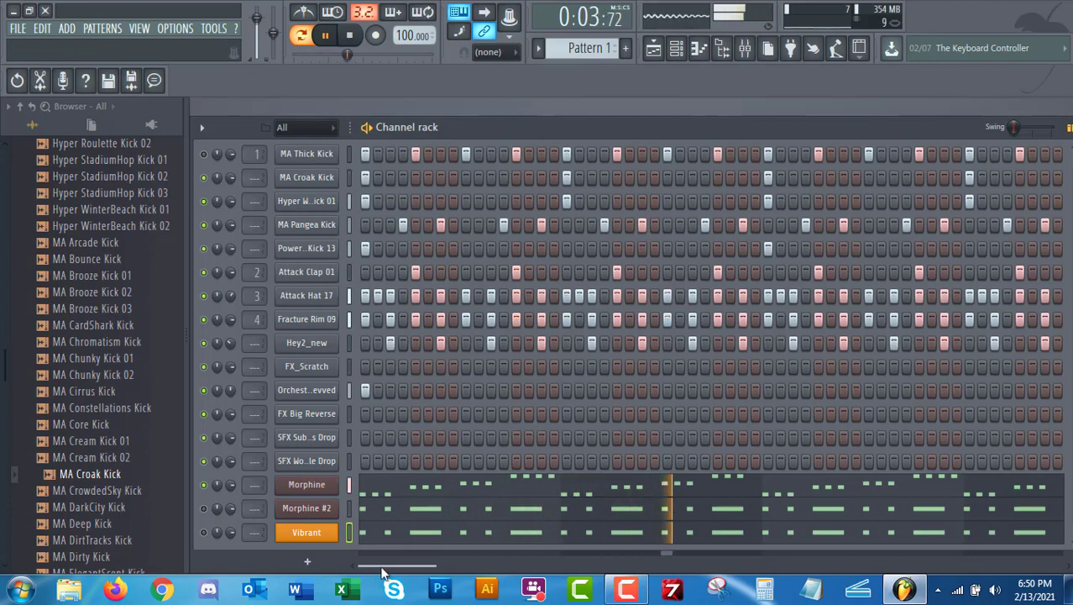
drag(386, 570, 329, 567)
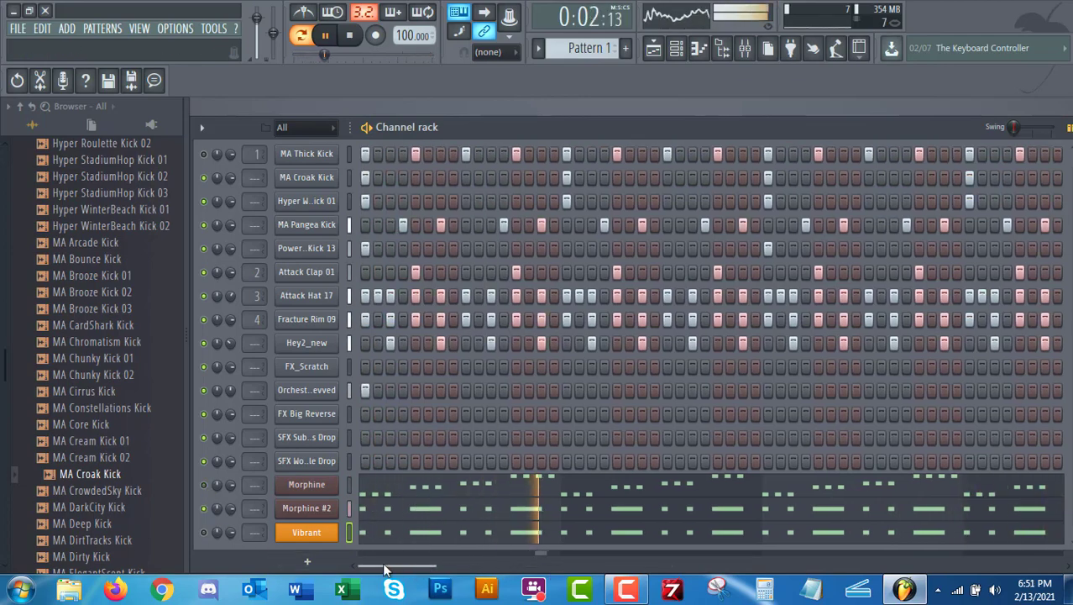
right_click(333, 508)
click(381, 379)
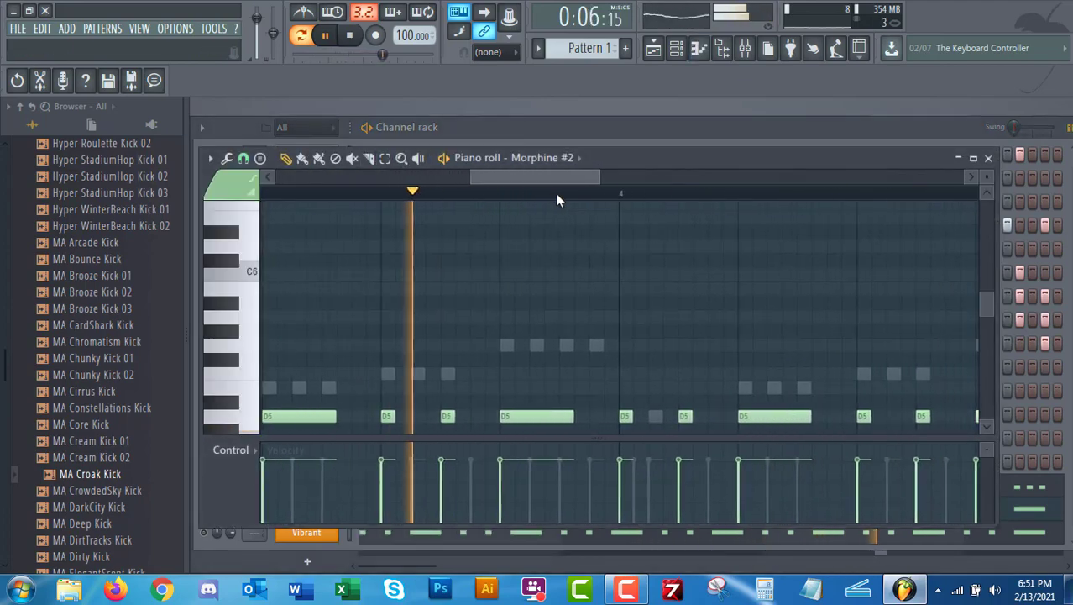
click(988, 158)
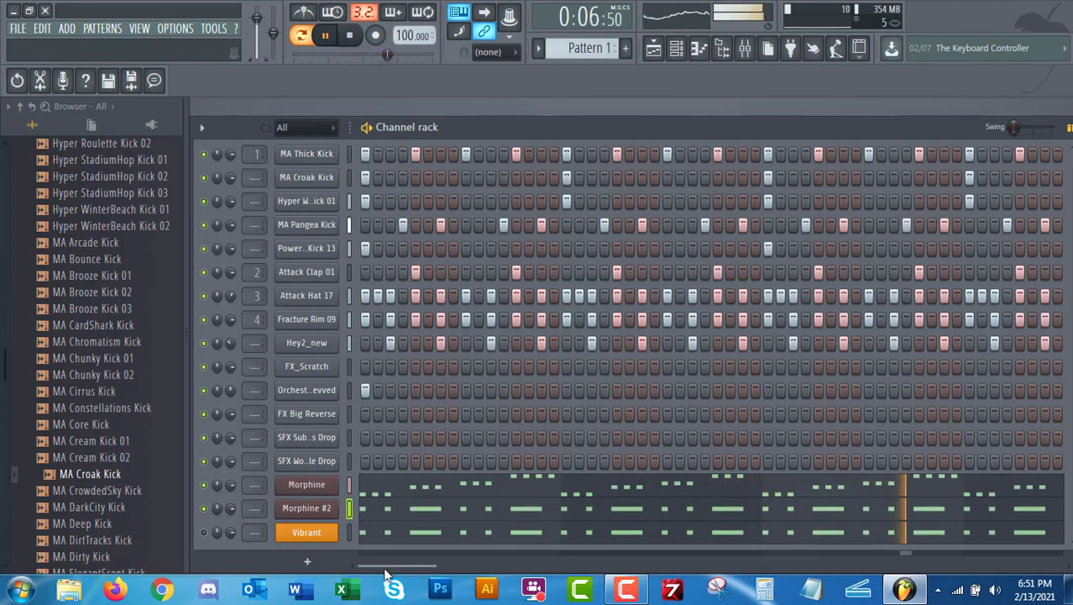
Step: Mute the MA Thick Kick channel and unmute the Vibrant channel
click(204, 156)
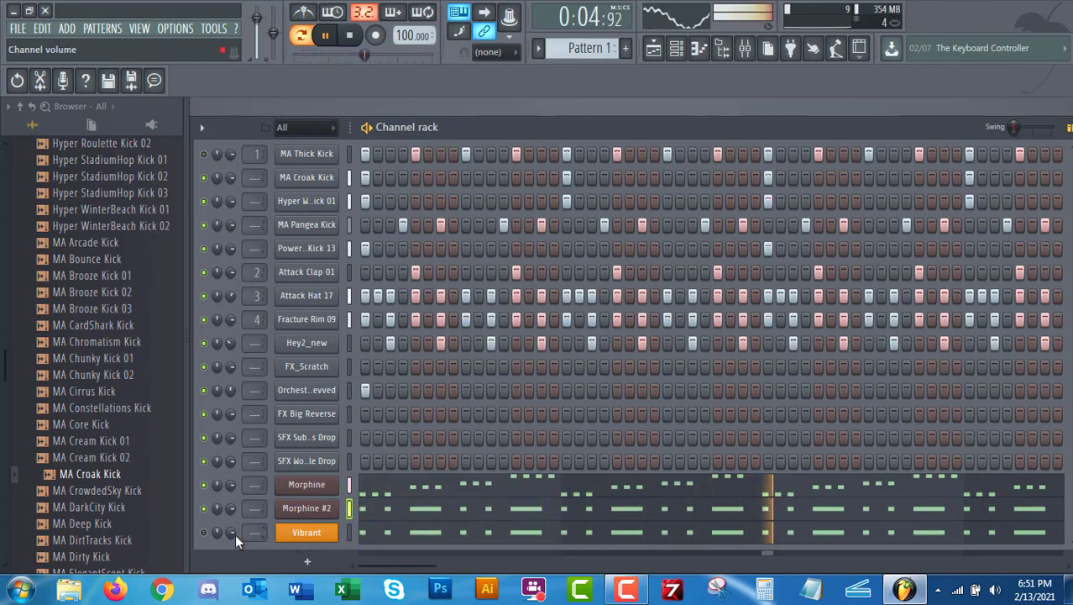
click(203, 531)
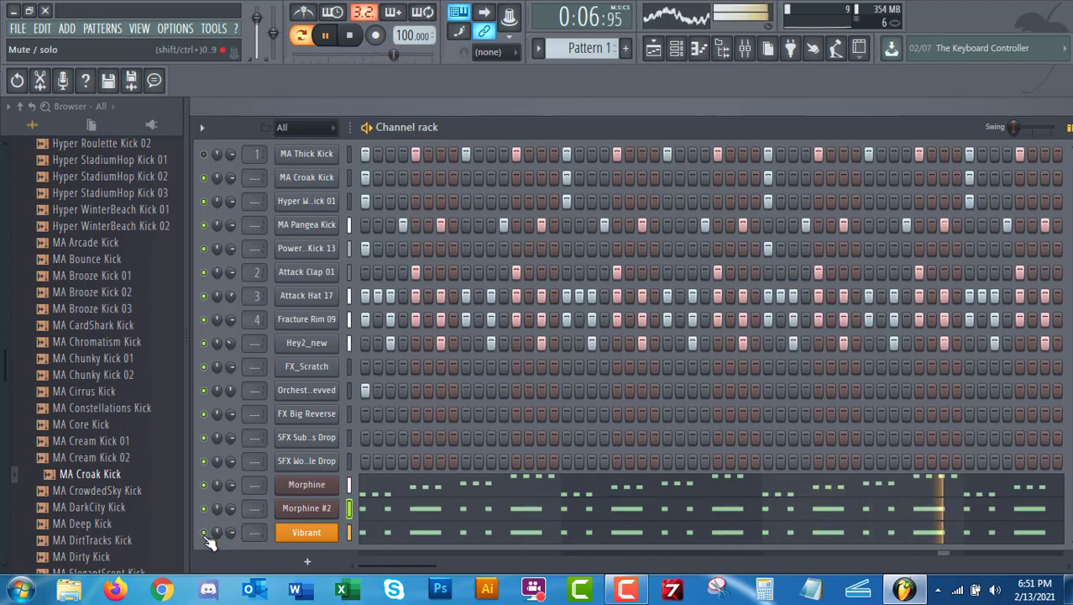
Step: Cut the existing notes from the Vibrant channel and open its piano roll around the C5 octave
right_click(296, 534)
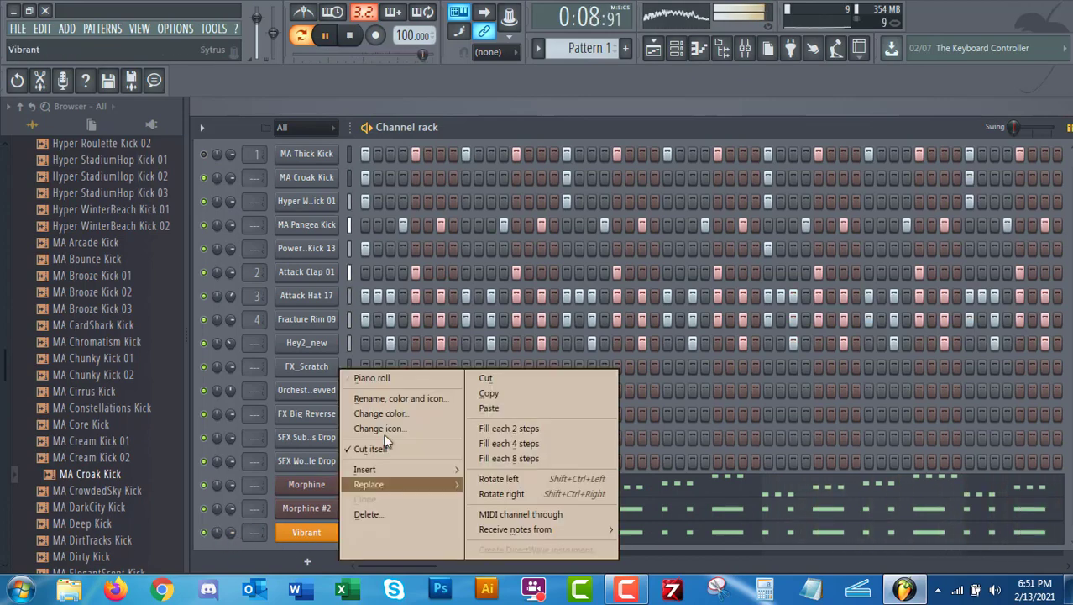
click(490, 375)
right_click(334, 533)
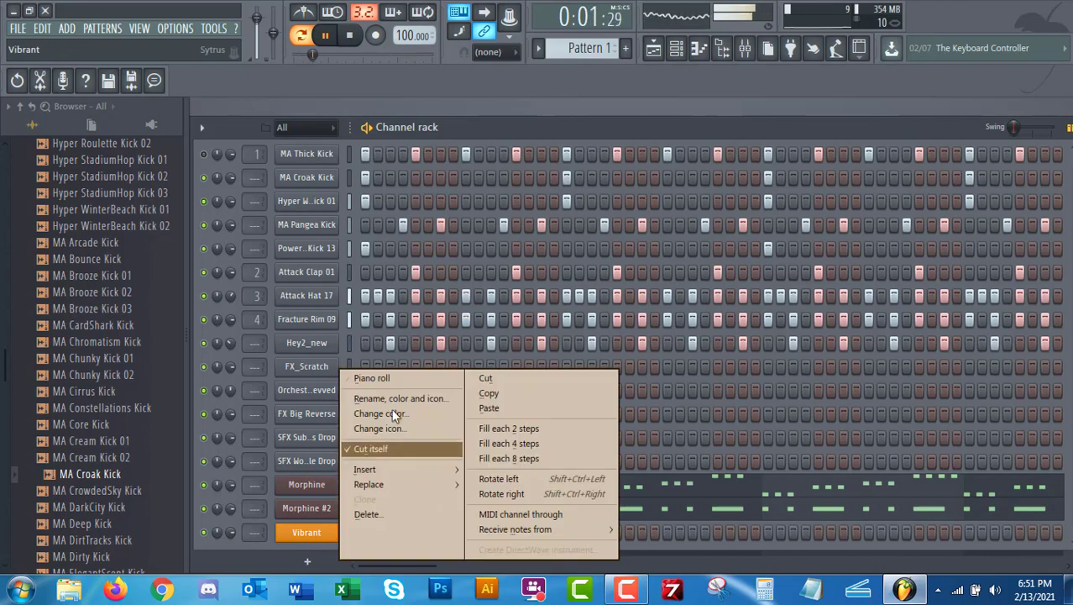
click(391, 377)
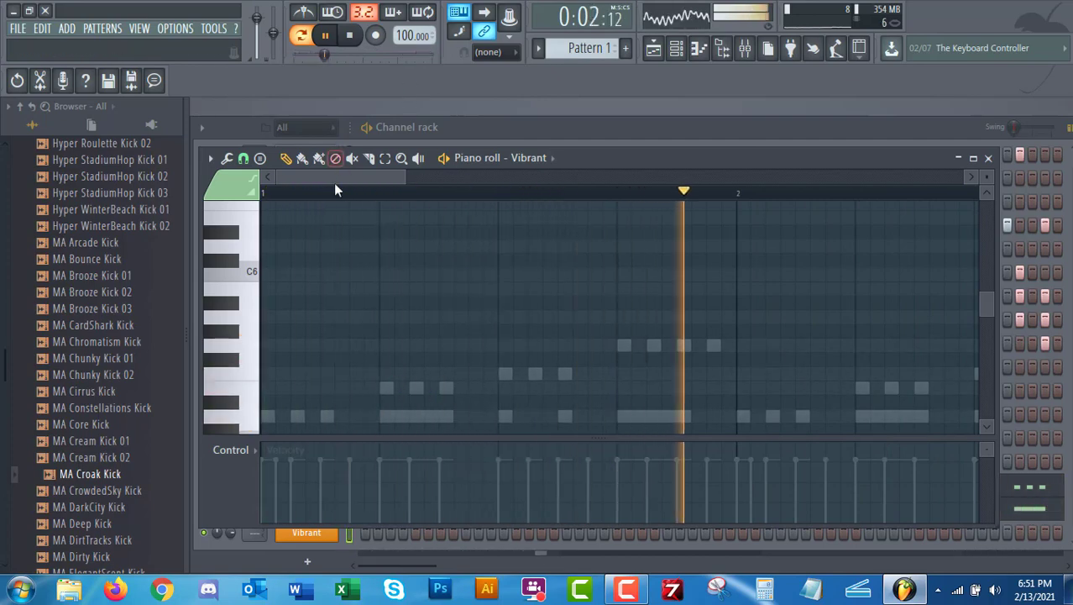
scroll(564, 327, down, 2)
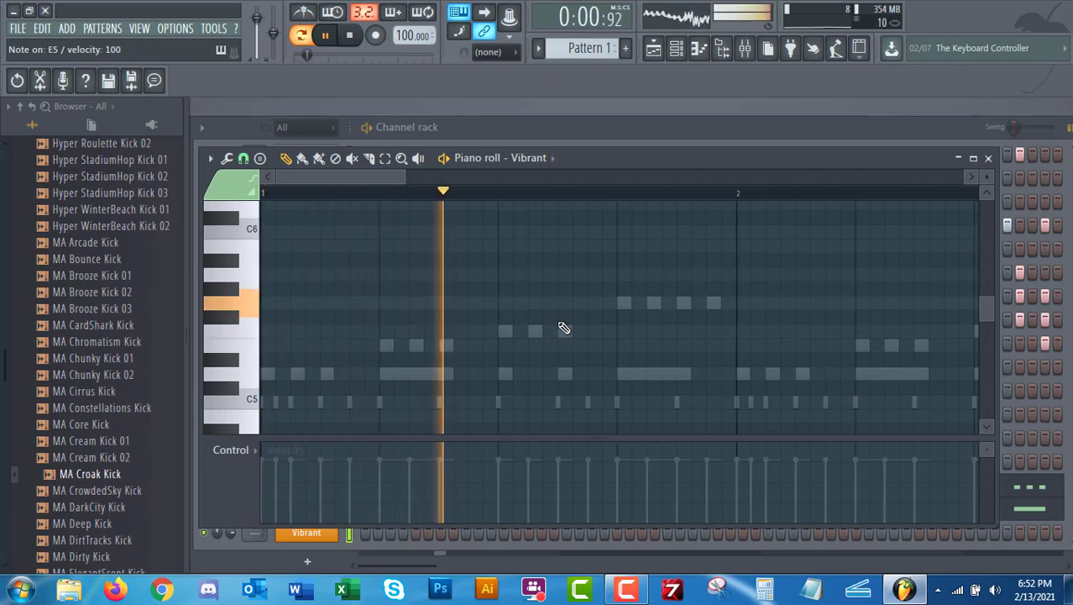
Step: Record a live F5, F5, G5, E5, D5 phrase into Vibrant over bars 1 and 2, using the Everything recording option
key(space)
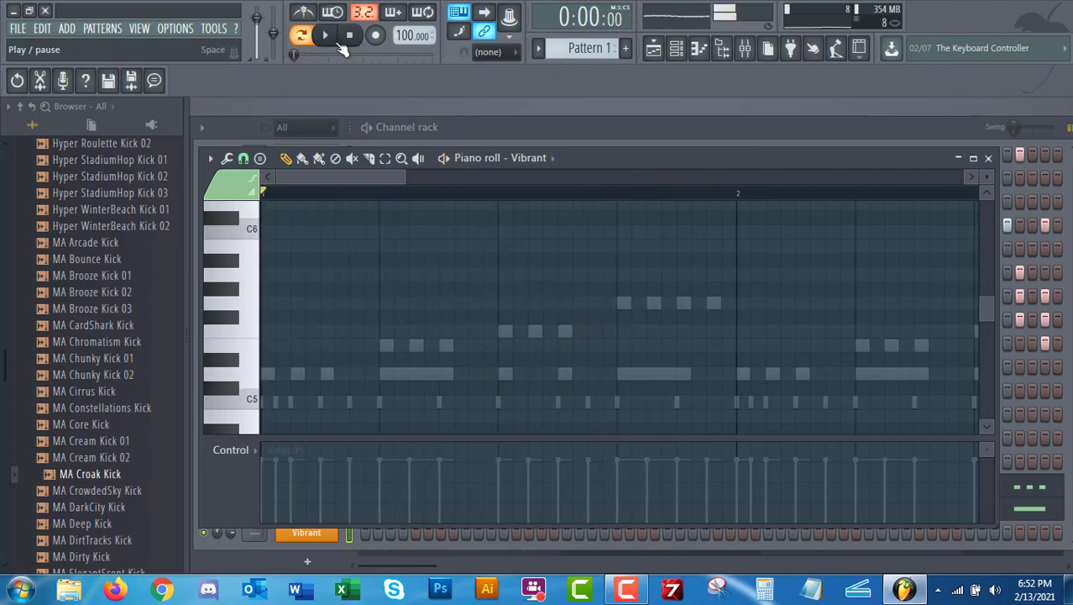
click(376, 37)
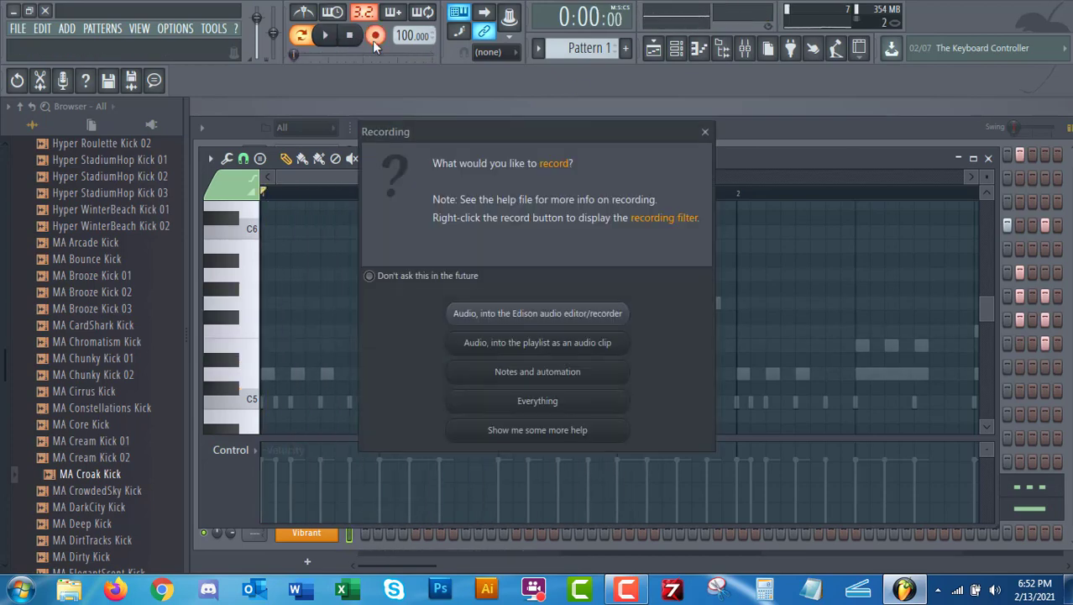
click(503, 401)
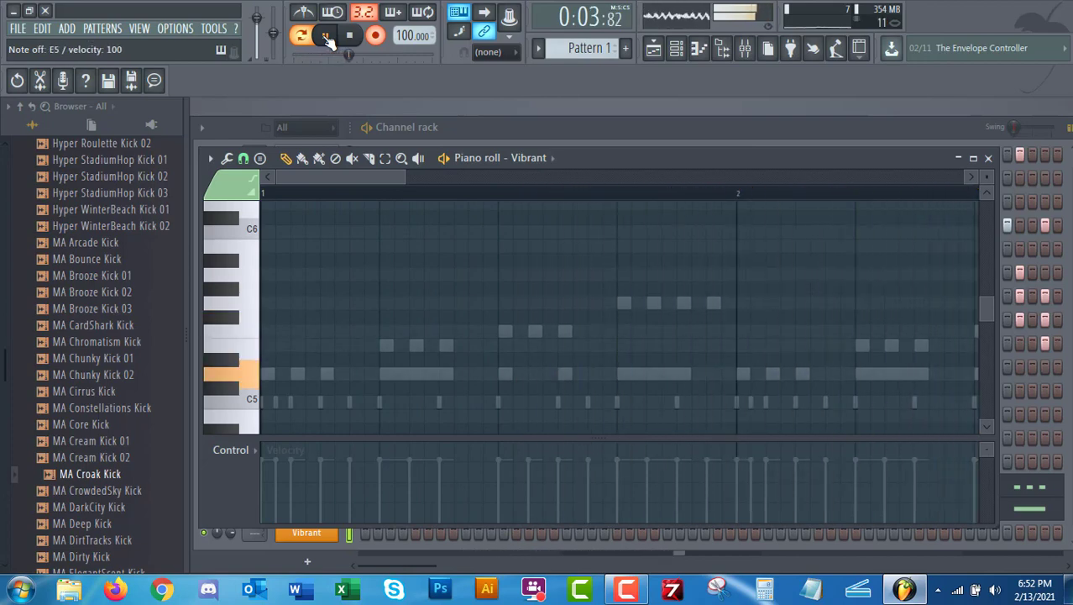
click(327, 38)
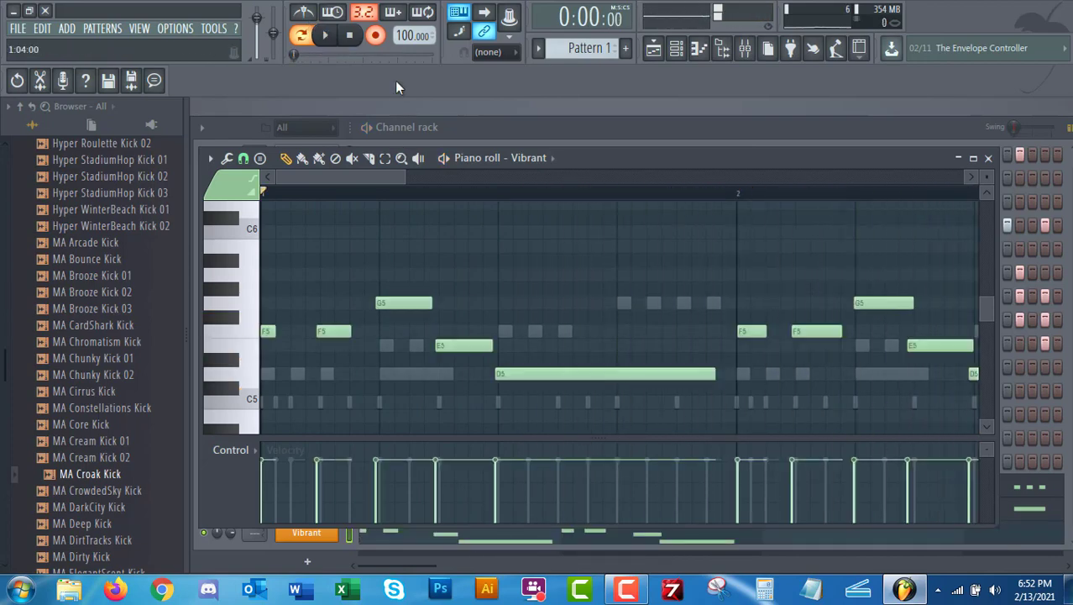
click(377, 37)
Step: Play back the recorded Vibrant phrase in bar 2
drag(364, 180, 416, 185)
click(402, 195)
key(space)
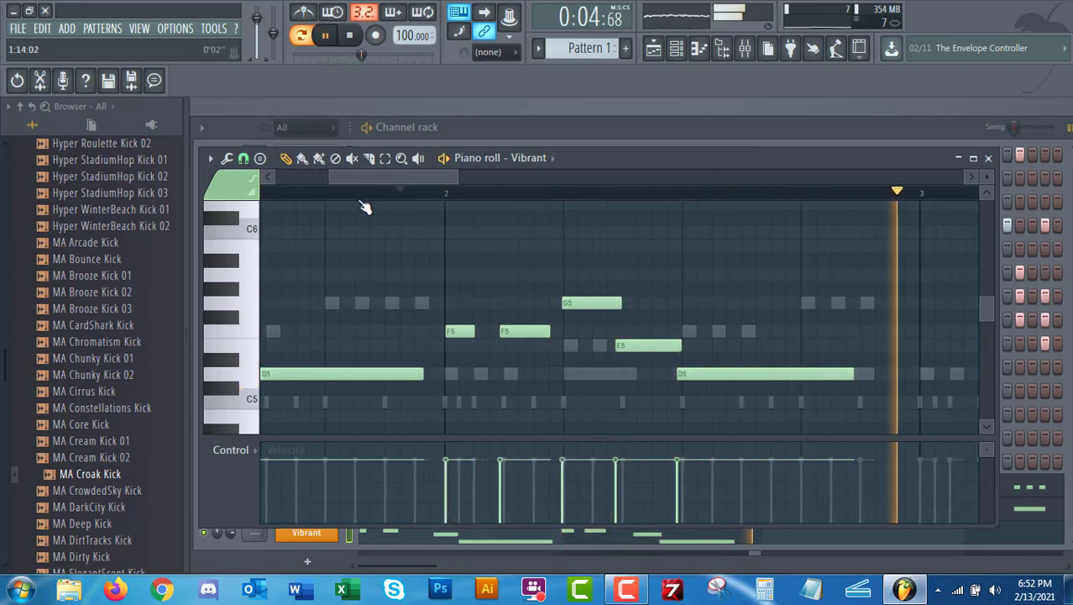
key(space)
Step: Draw a bar 3 phrase of F5, F5, G5, F5 and D5 in Vibrant, extending the D5 to eight steps, up to bar 4
drag(366, 176, 394, 187)
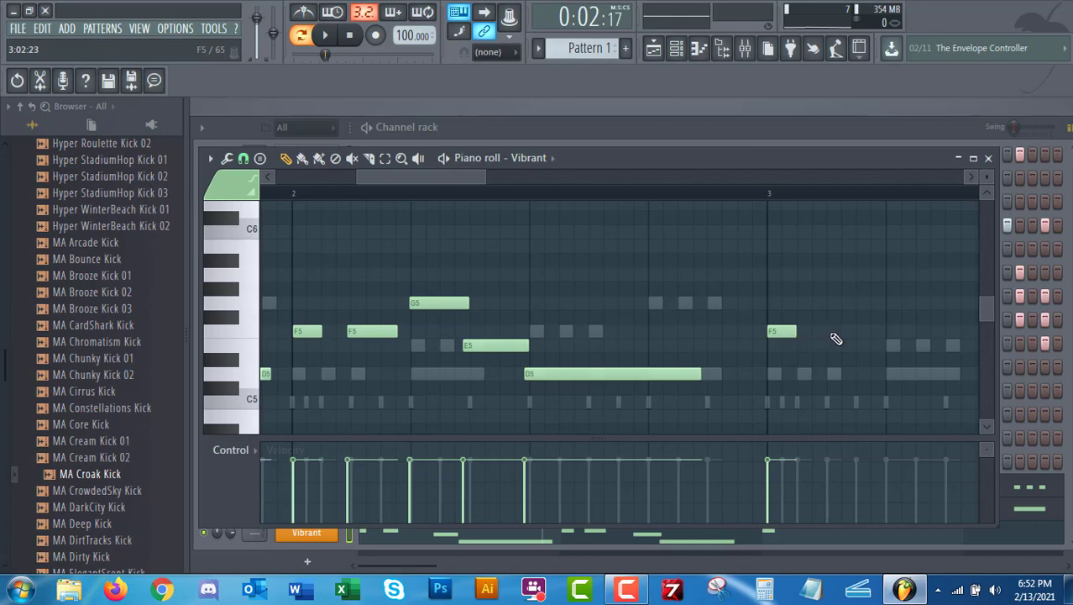
click(828, 333)
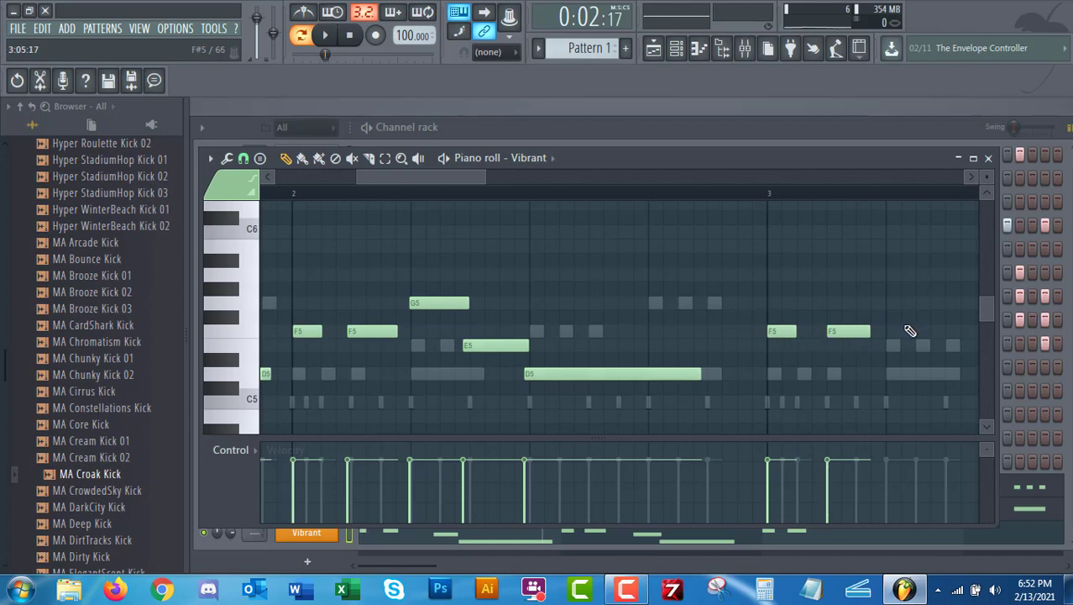
click(892, 304)
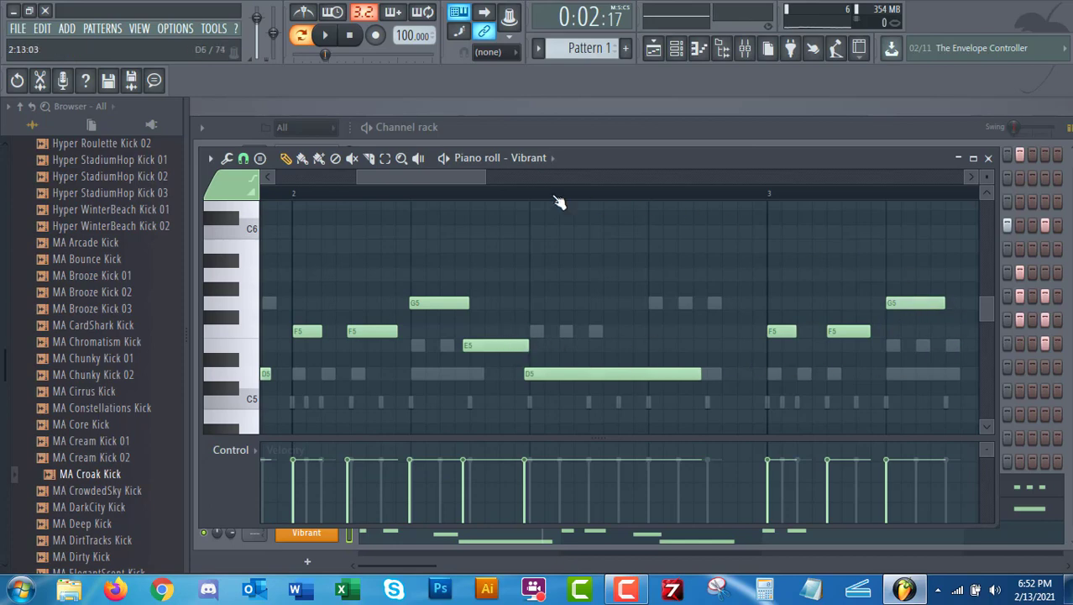
mouse_move(463, 179)
mouse_down()
mouse_move(495, 186)
mouse_move(450, 179)
mouse_move(469, 182)
mouse_up()
click(754, 331)
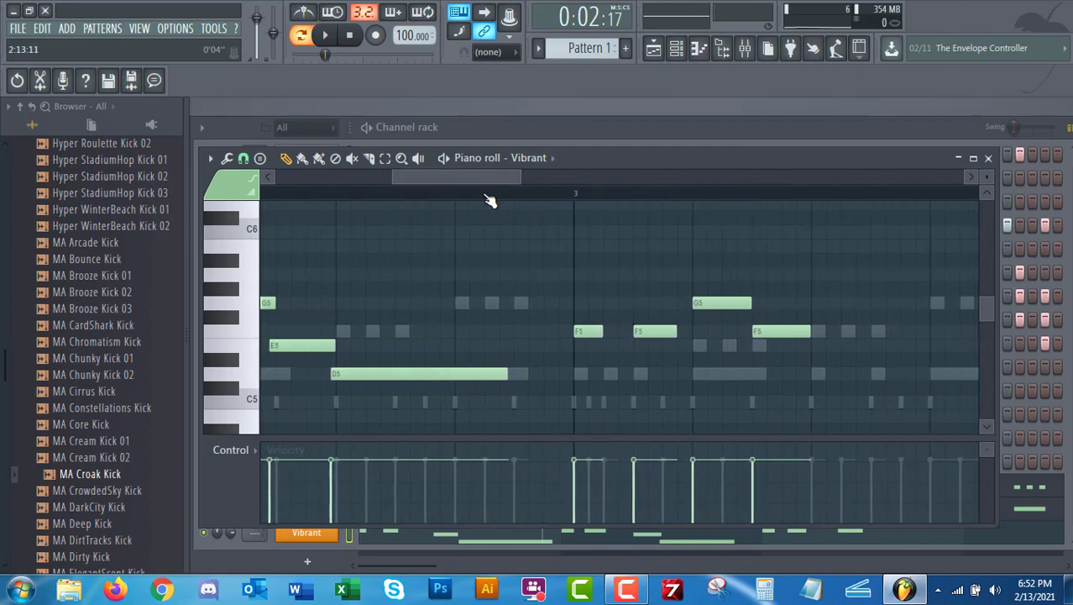
click(811, 373)
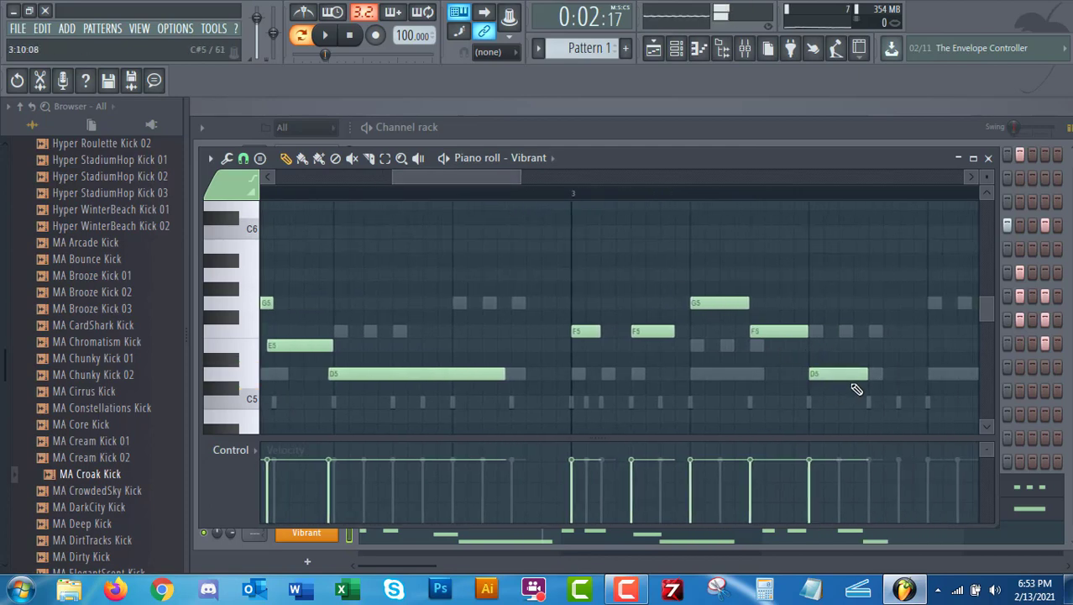
drag(505, 179, 562, 186)
drag(546, 372, 710, 392)
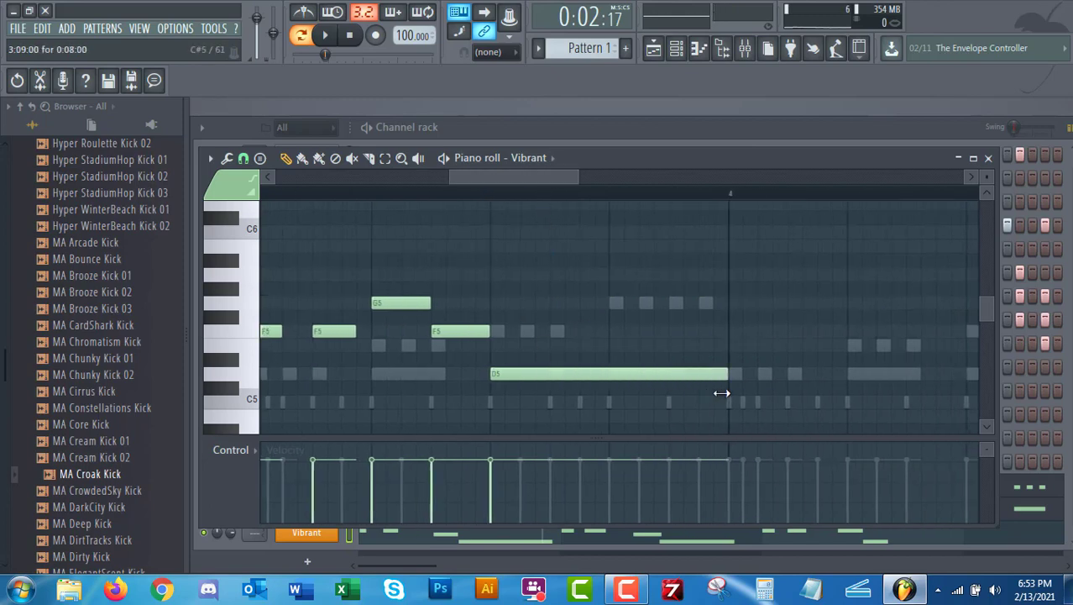
Step: Play back the Vibrant melody across bars 1 to 4 to check how it sounds
drag(523, 177, 422, 195)
key(space)
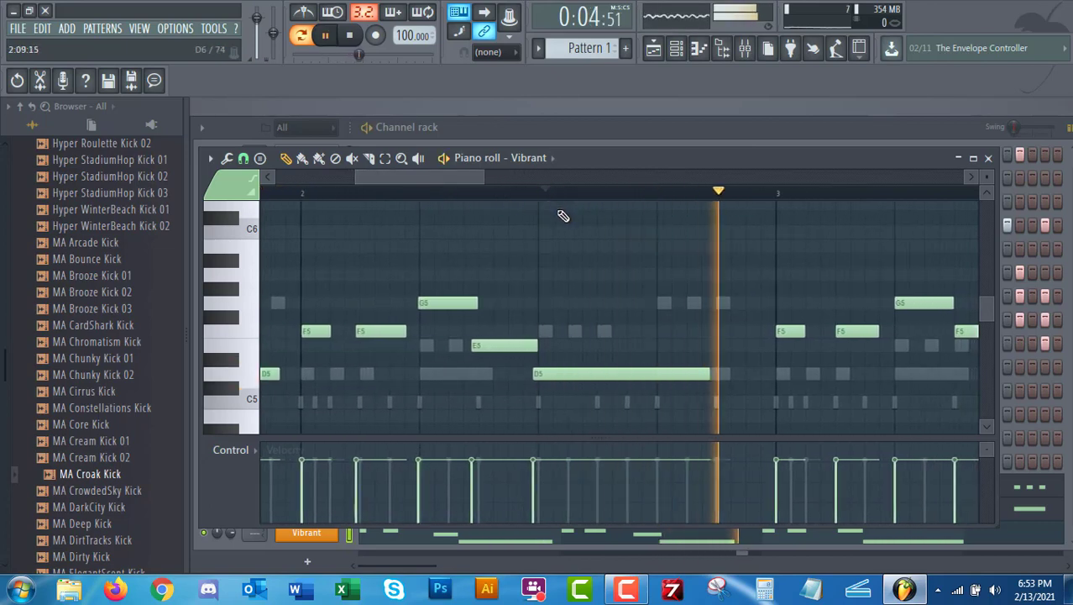
drag(459, 182, 246, 187)
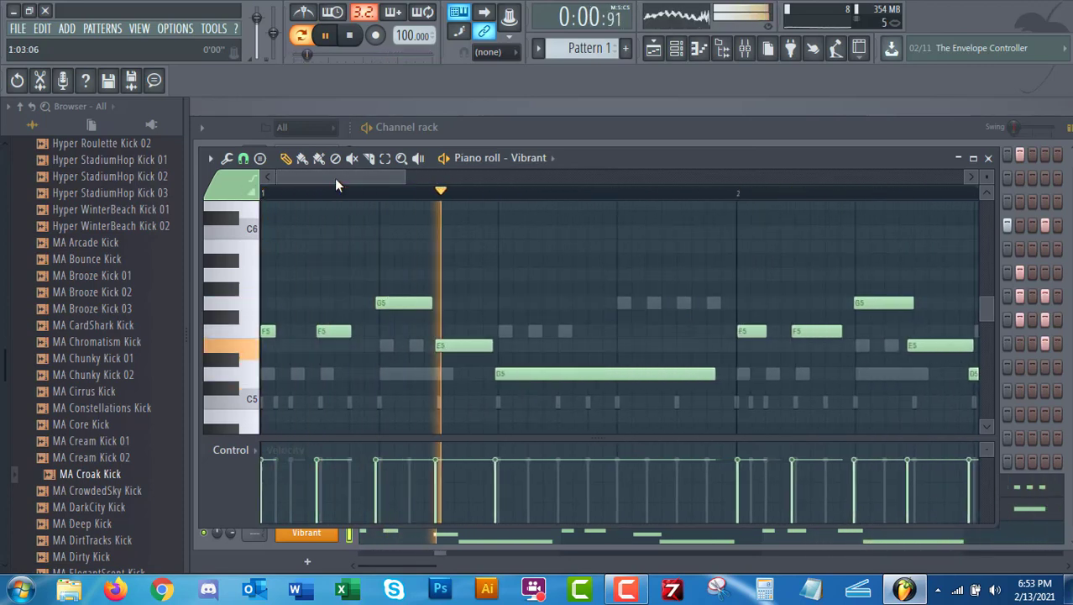
drag(336, 181, 402, 204)
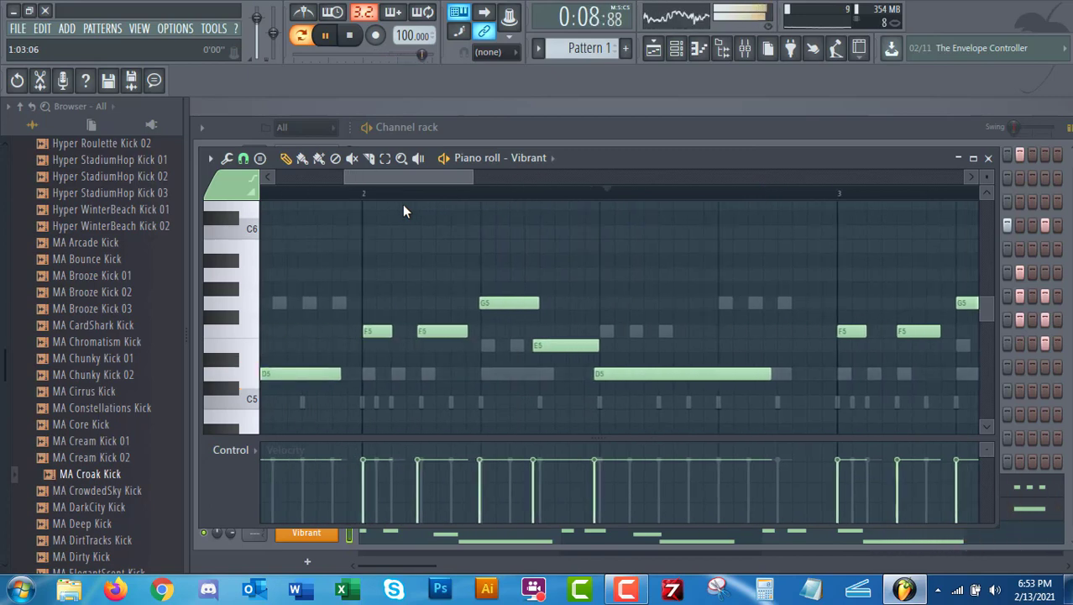
drag(404, 204, 573, 233)
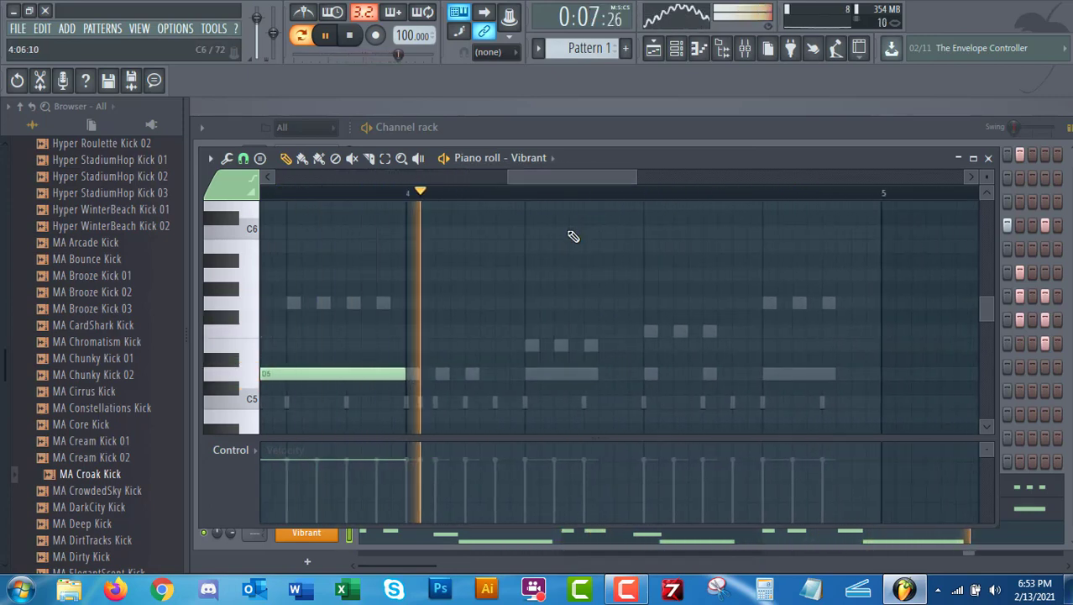
drag(526, 172, 221, 200)
key(space)
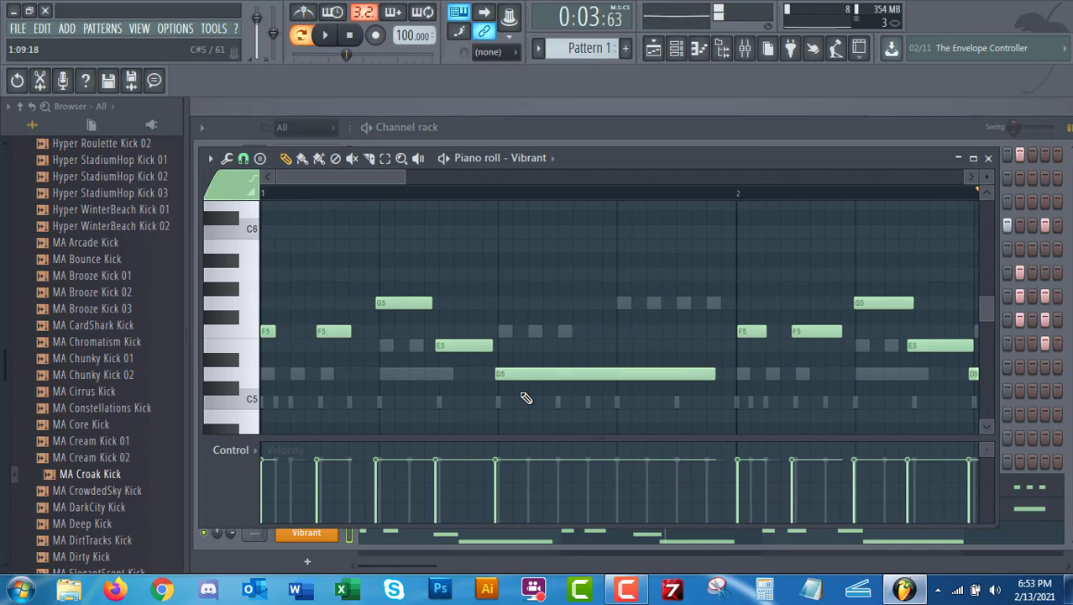
Step: Delete the recorded F5, G5, E5 and D5 notes from bar 1 of Vibrant
right_click(521, 375)
right_click(453, 345)
right_click(403, 303)
right_click(332, 332)
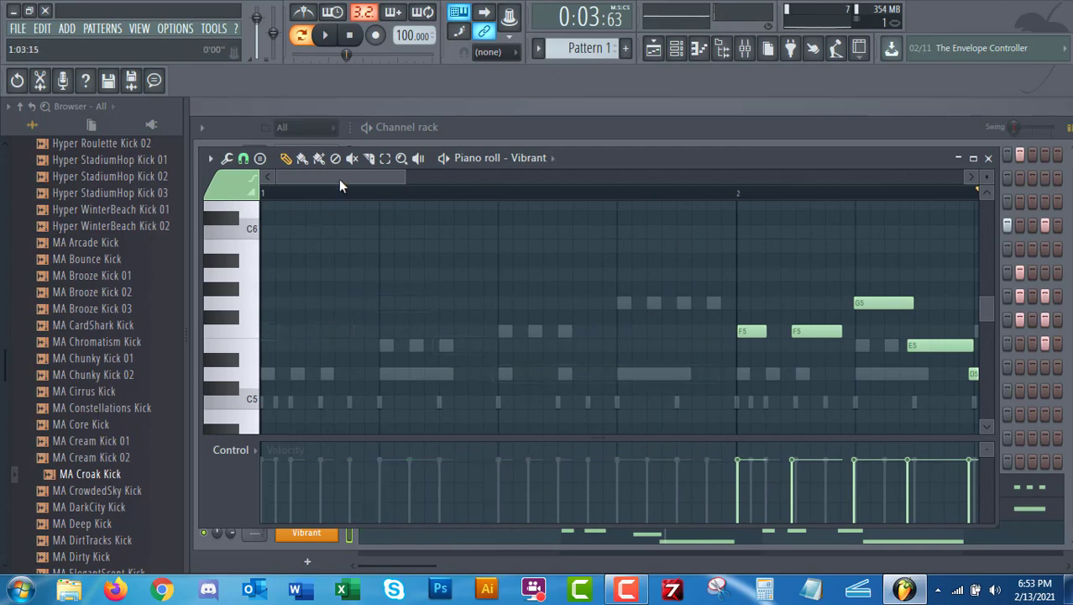
Step: Copy the five-note phrase from bar 2 of Vibrant and paste it at the very start of bar 1
drag(339, 179, 407, 186)
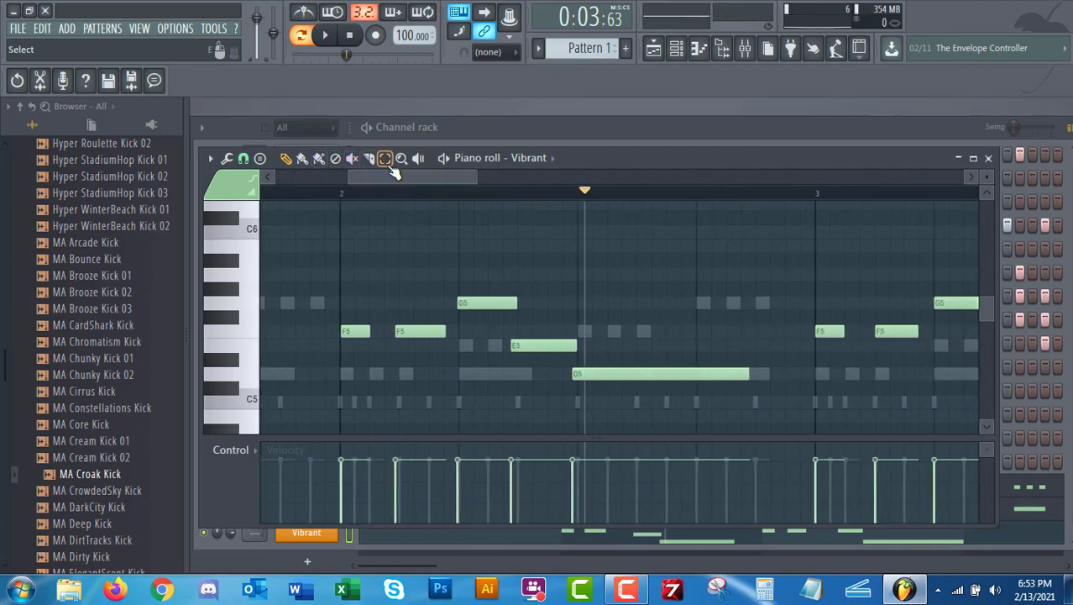
drag(313, 262, 664, 410)
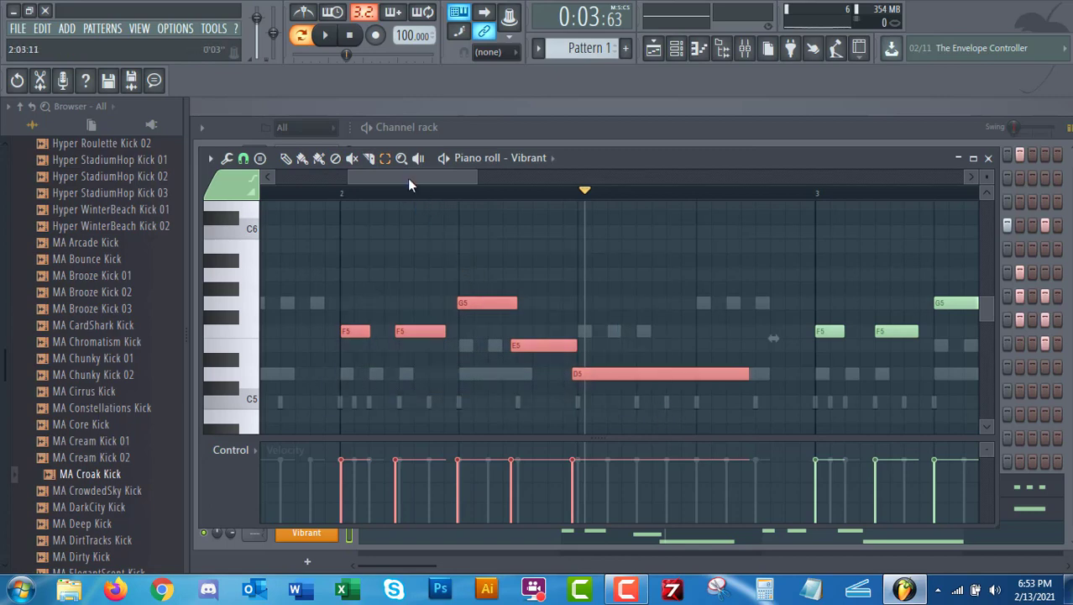
drag(409, 185, 280, 197)
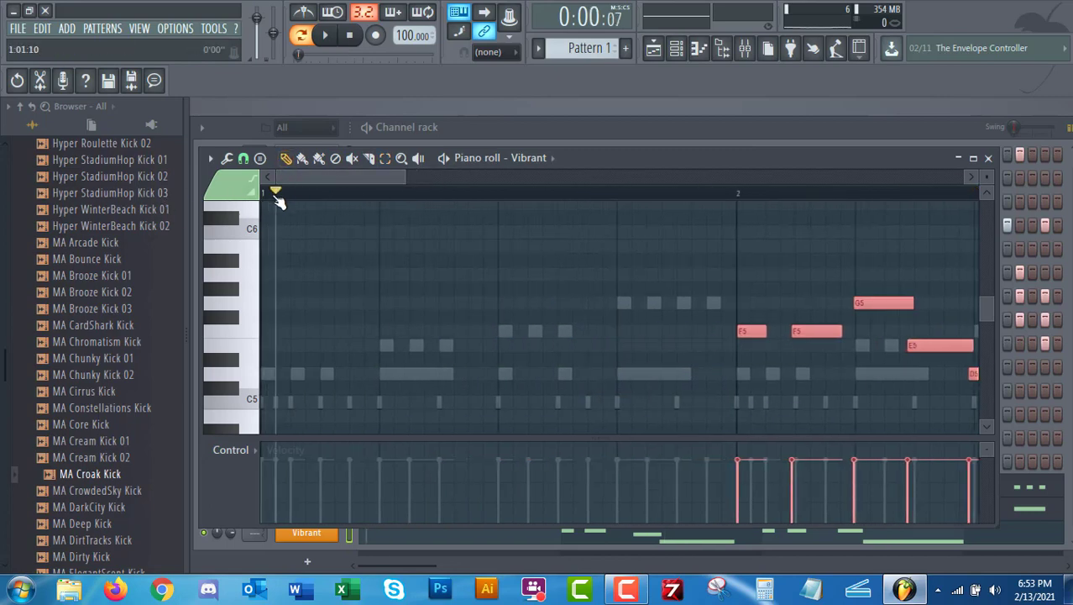
key(ctrl+v)
drag(268, 332, 264, 332)
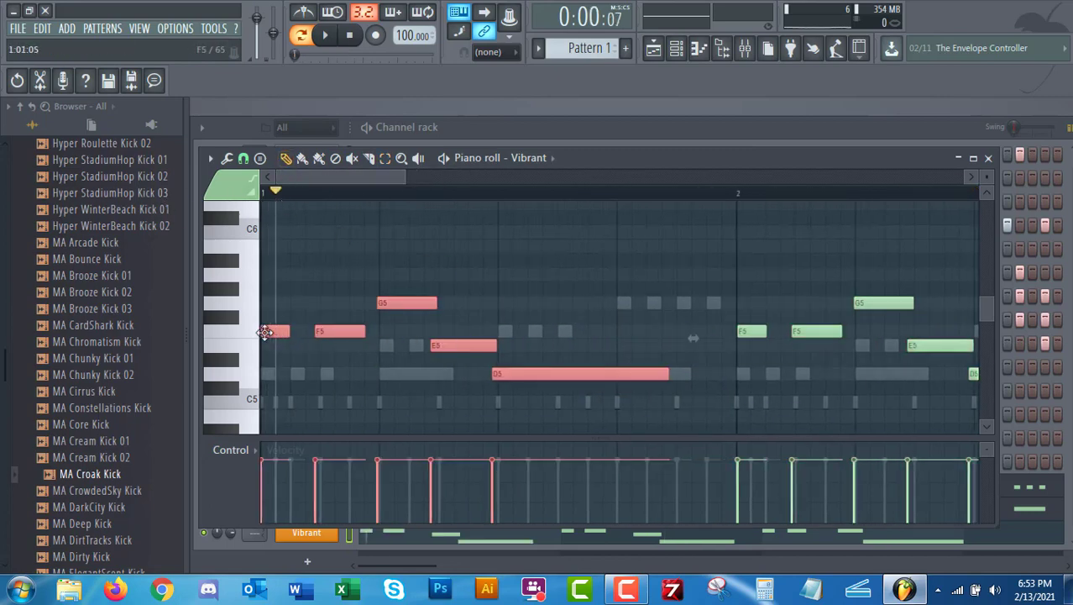
scroll(269, 323, up, 2)
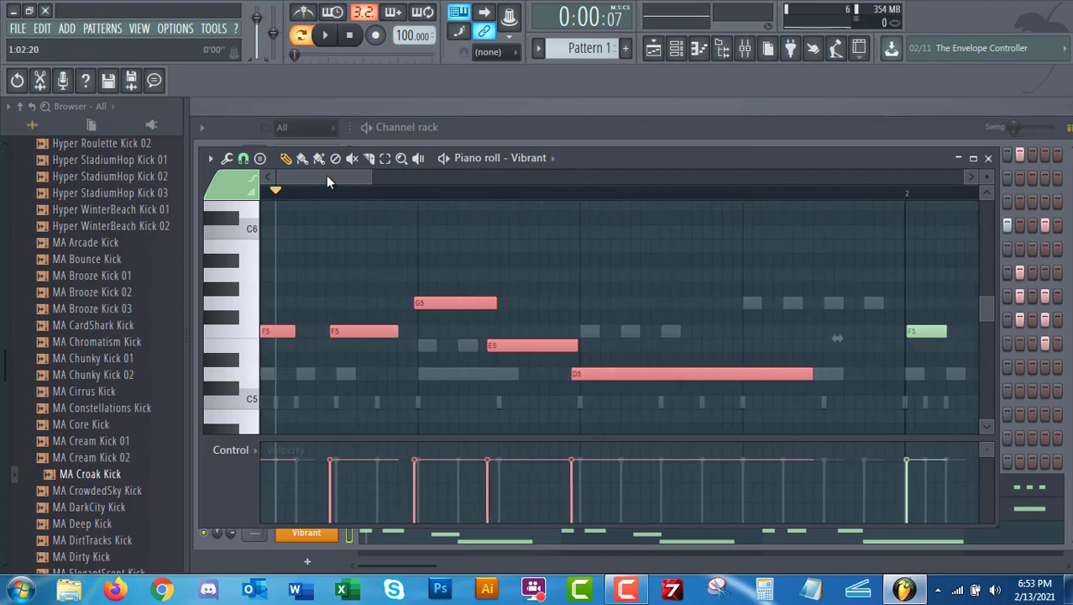
scroll(316, 327, down, 1)
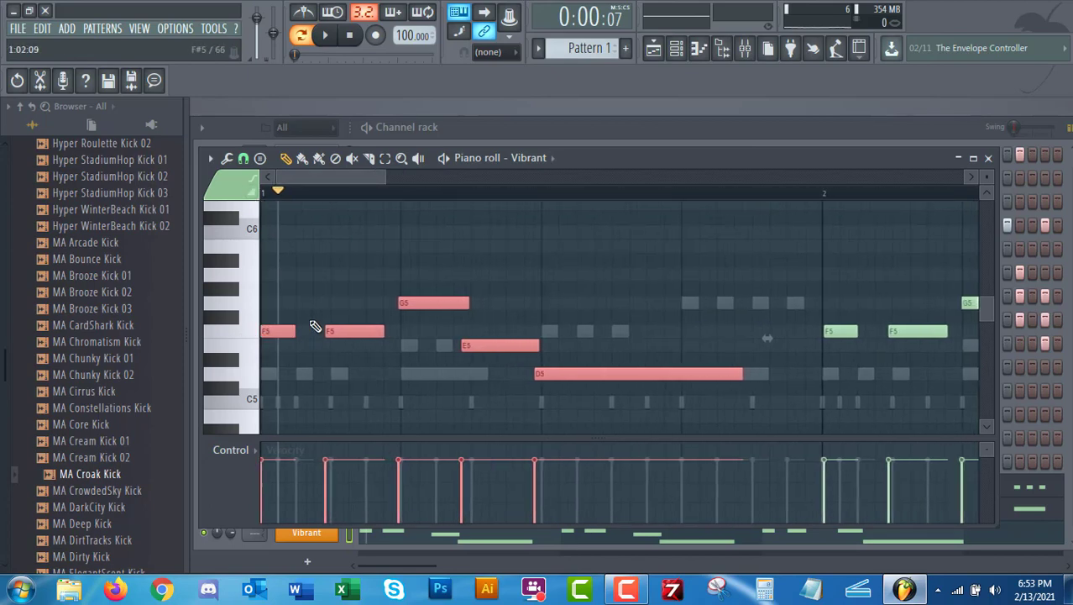
click(507, 275)
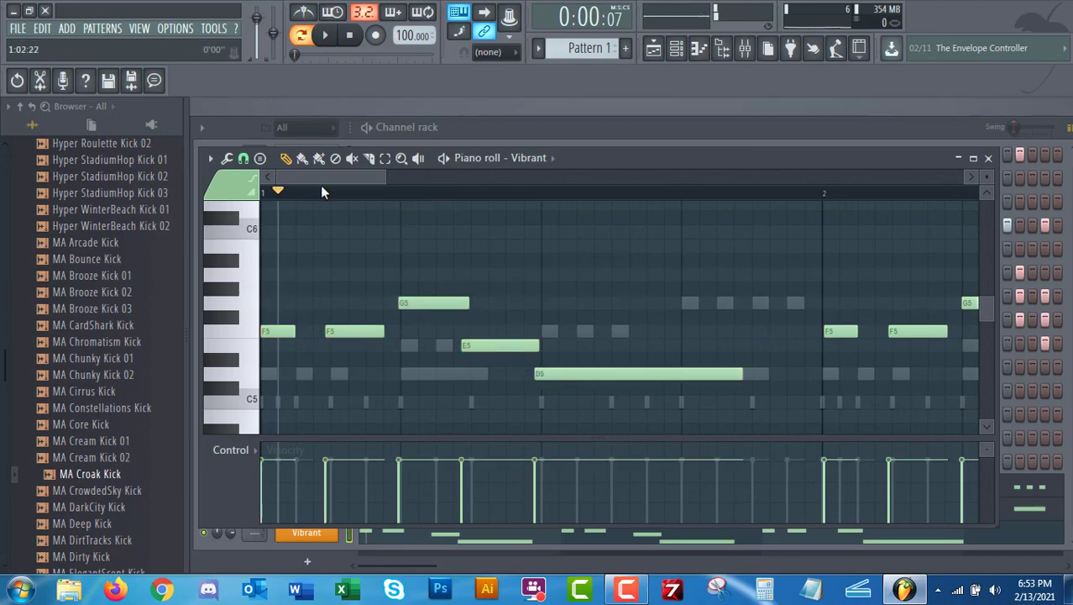
Step: Quick quantize all Vibrant notes and move bar 1's long D5 onto step 9
key(ctrl+a)
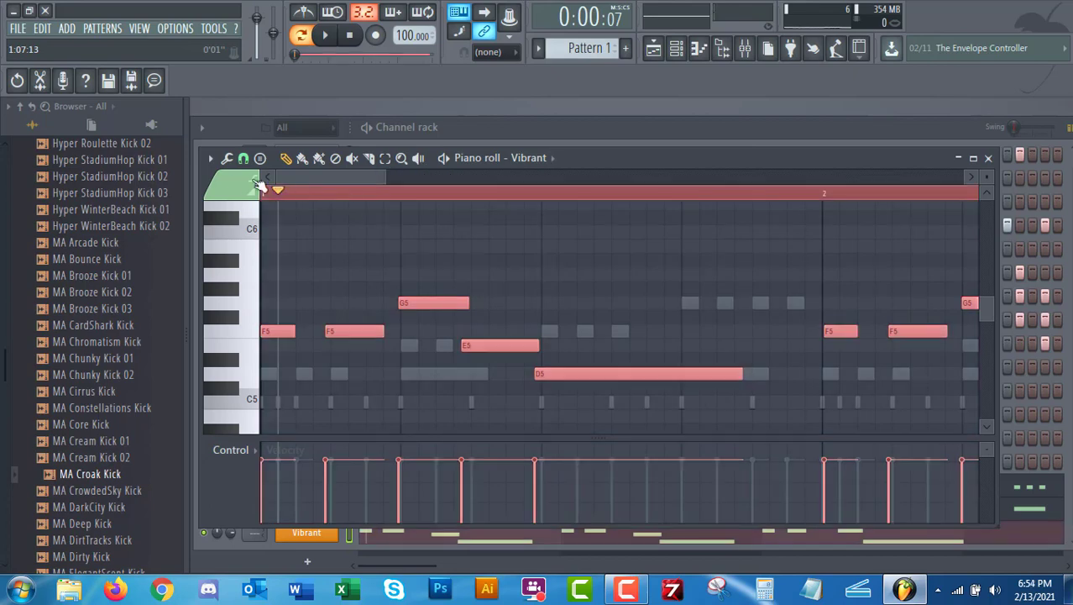
click(211, 159)
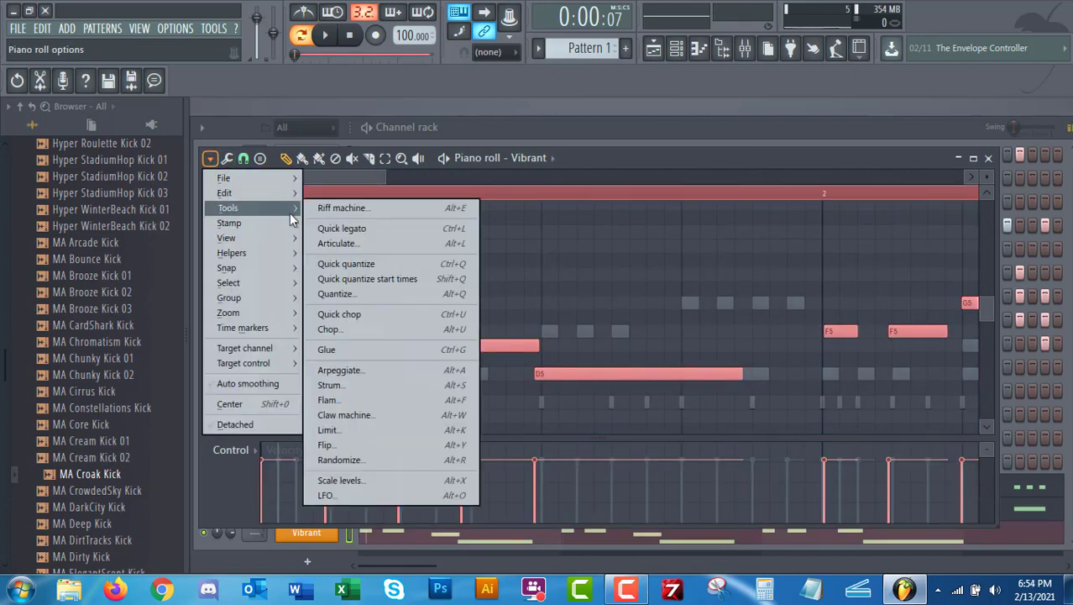
click(350, 267)
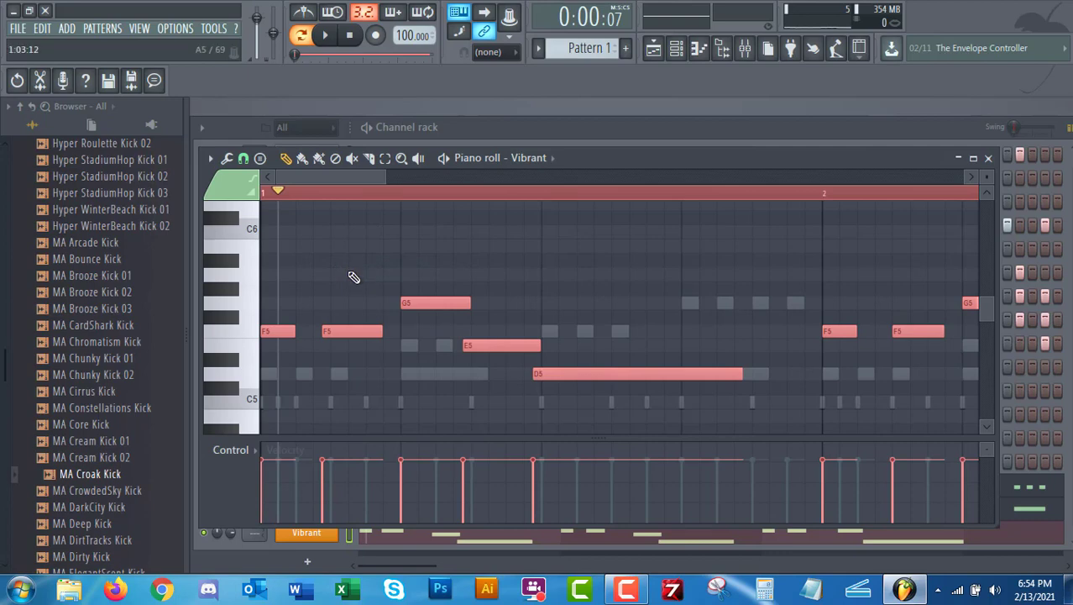
drag(340, 178, 300, 204)
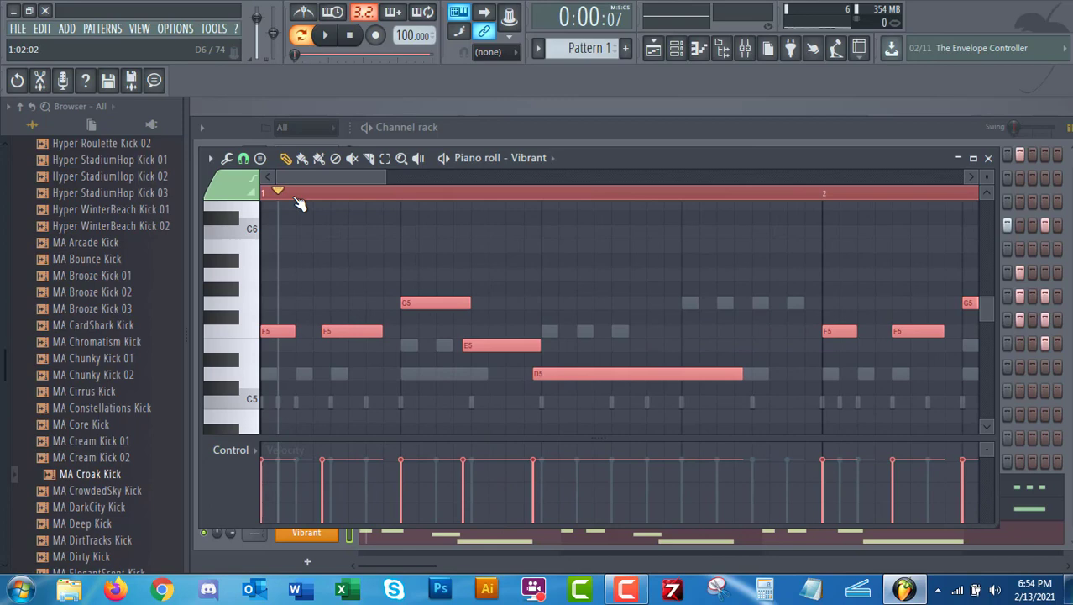
ctrl+click(351, 271)
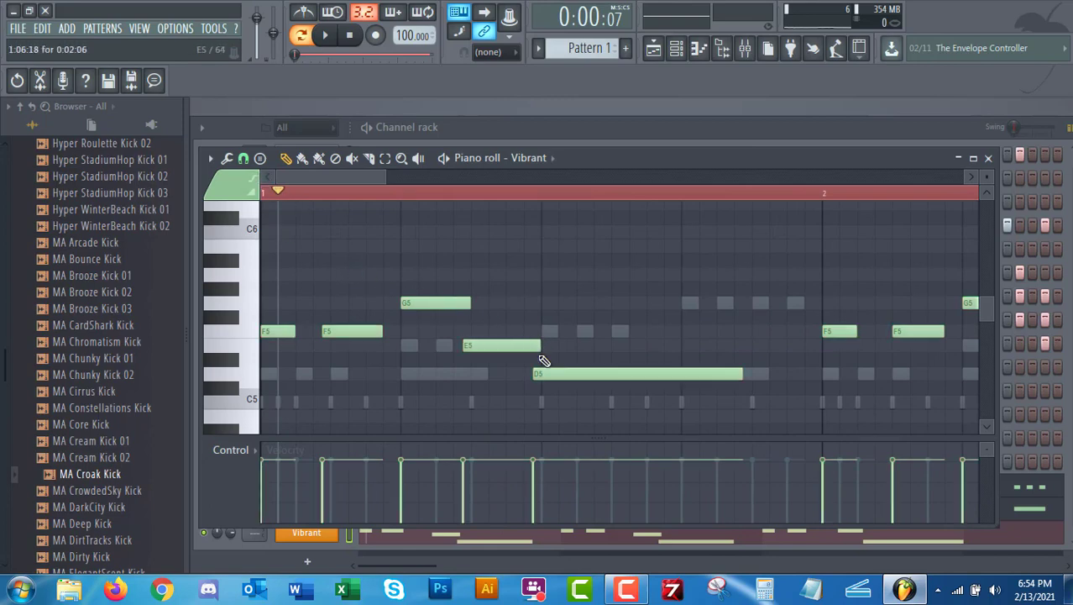
click(630, 377)
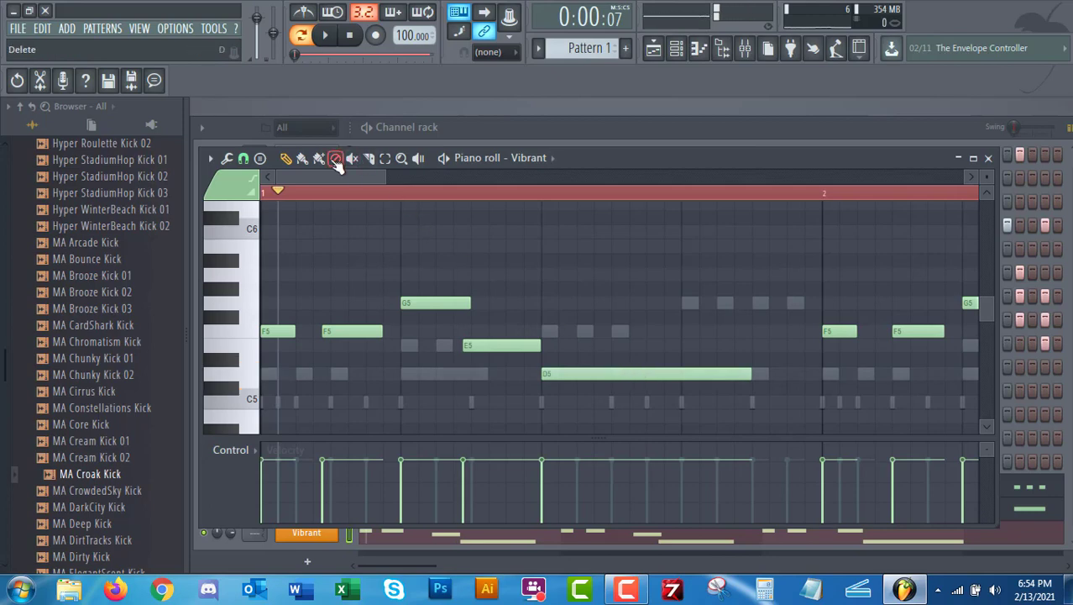
Step: Play back the quantized Vibrant melody from near the start of bar 1 to check its timing
click(315, 195)
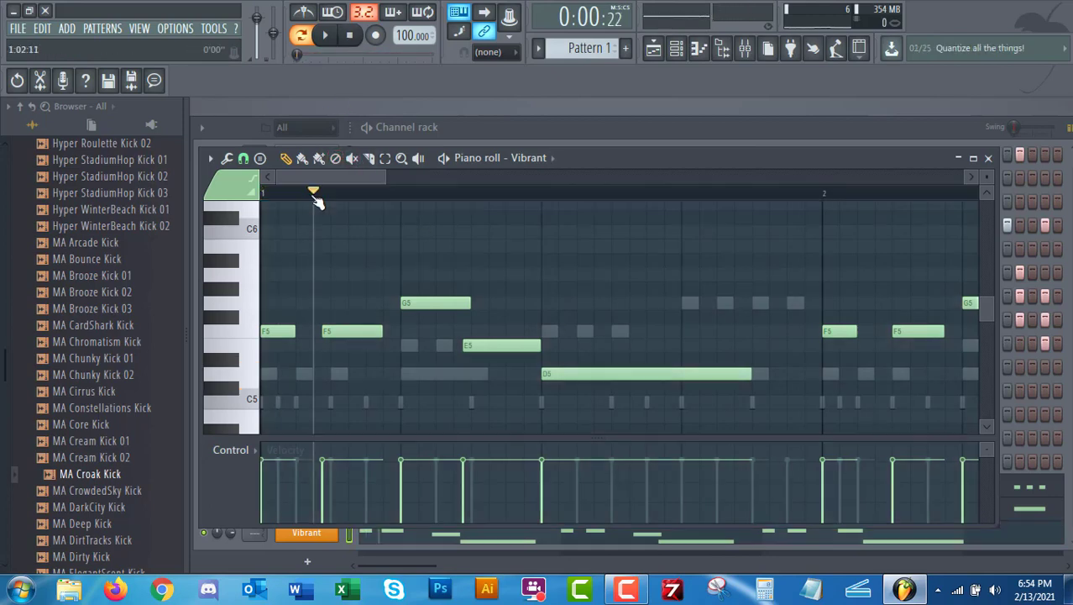
click(327, 37)
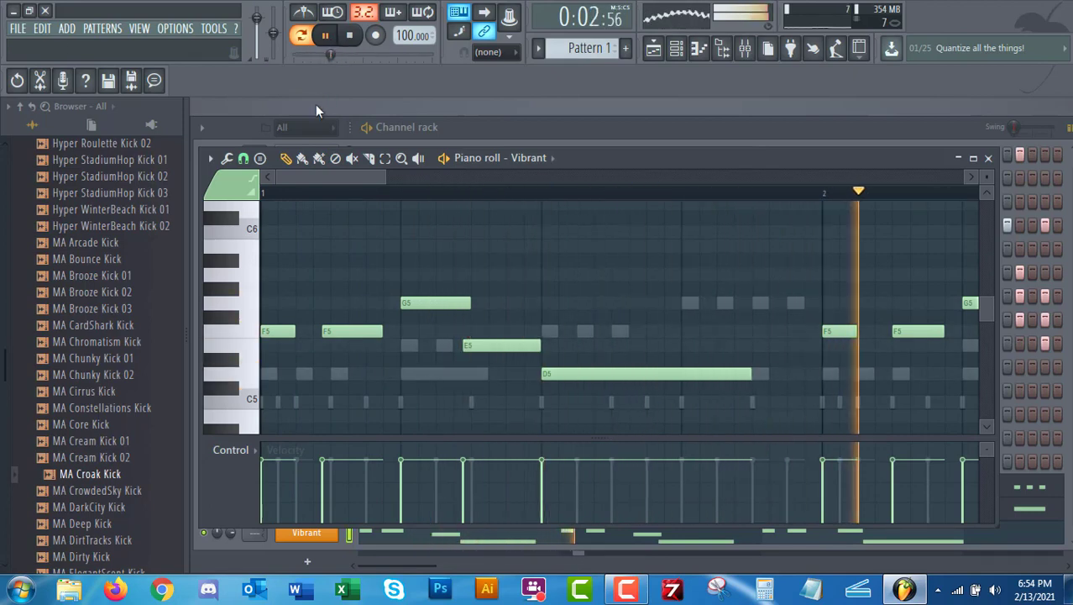
drag(301, 174, 270, 247)
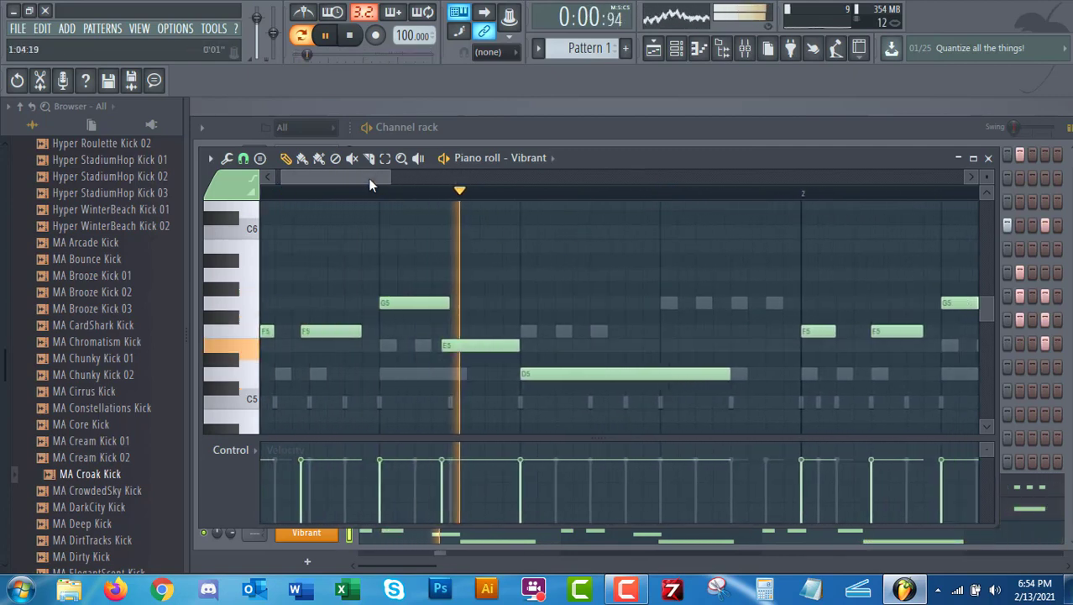
Step: Shorten bar 3's long D5 to six steps and make bar 1's second F5 start on step 3
drag(342, 195, 537, 218)
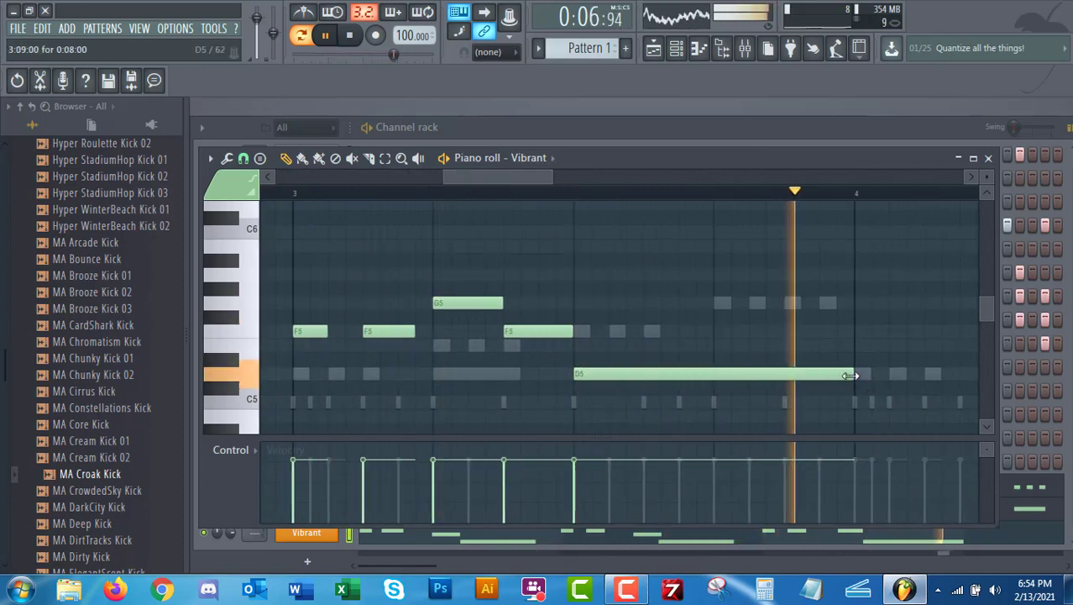
drag(851, 376, 748, 374)
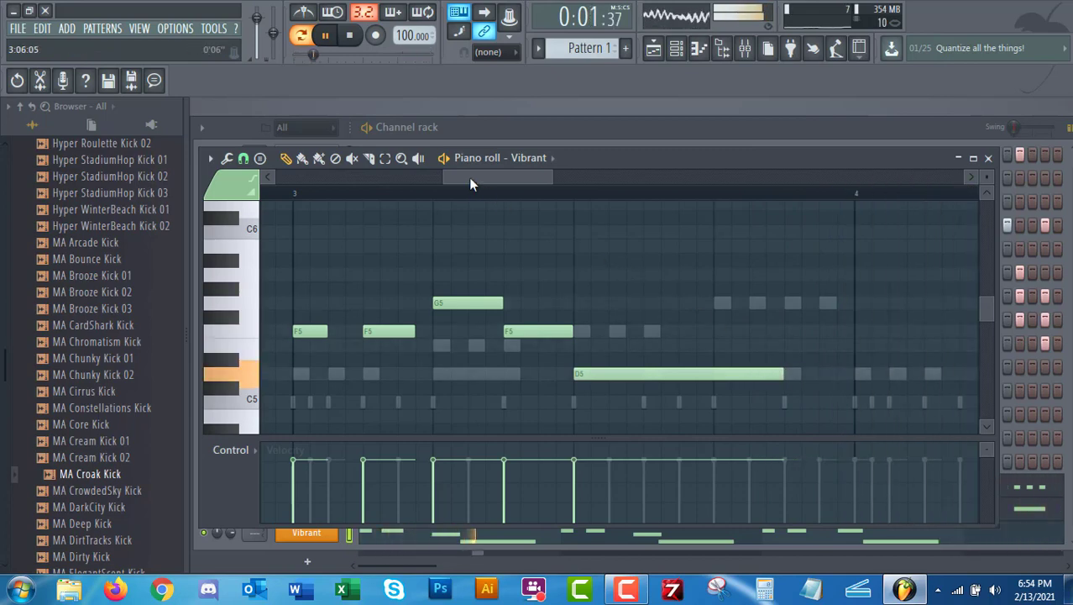
drag(468, 177, 264, 188)
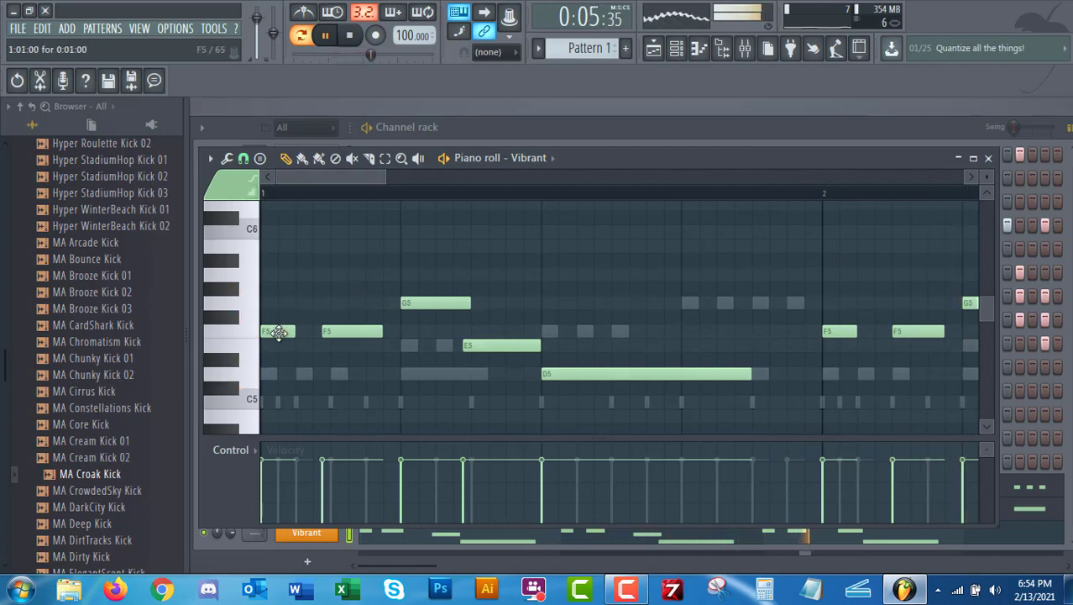
drag(355, 331, 363, 330)
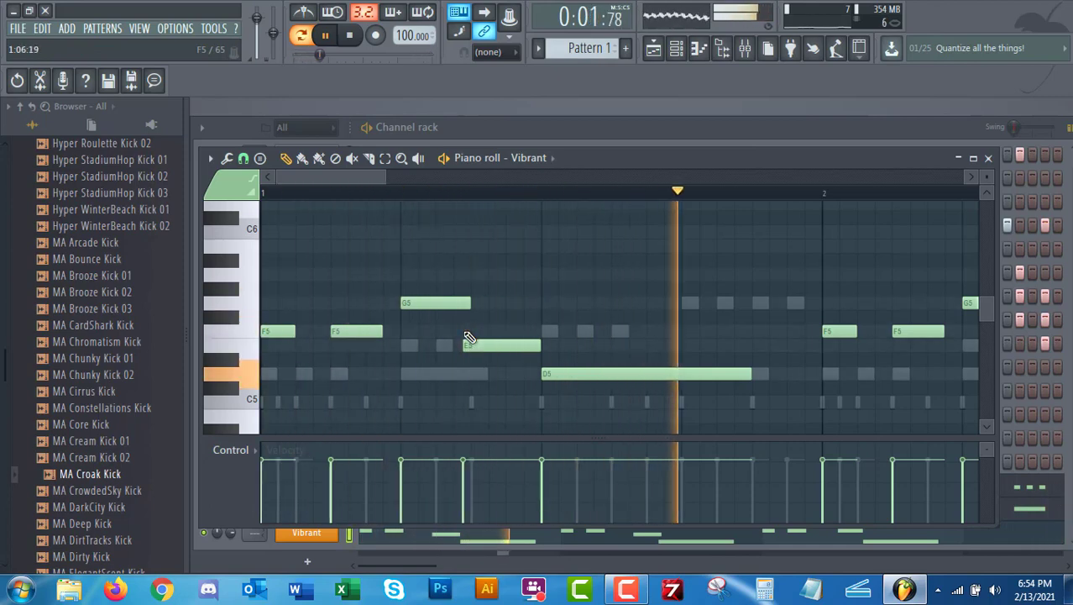
Step: Delete all Vibrant notes of the phrases in bars 1 and 2, keeping the bar 3 phrase
drag(331, 177, 414, 210)
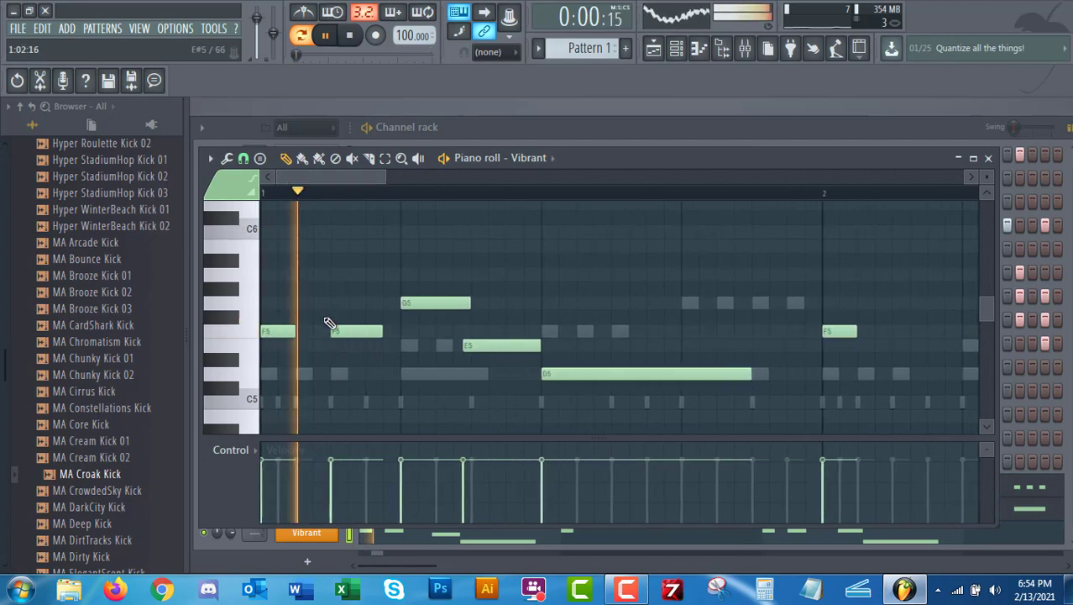
right_click(287, 335)
right_click(424, 303)
right_click(361, 333)
right_click(504, 345)
right_click(666, 375)
right_click(846, 332)
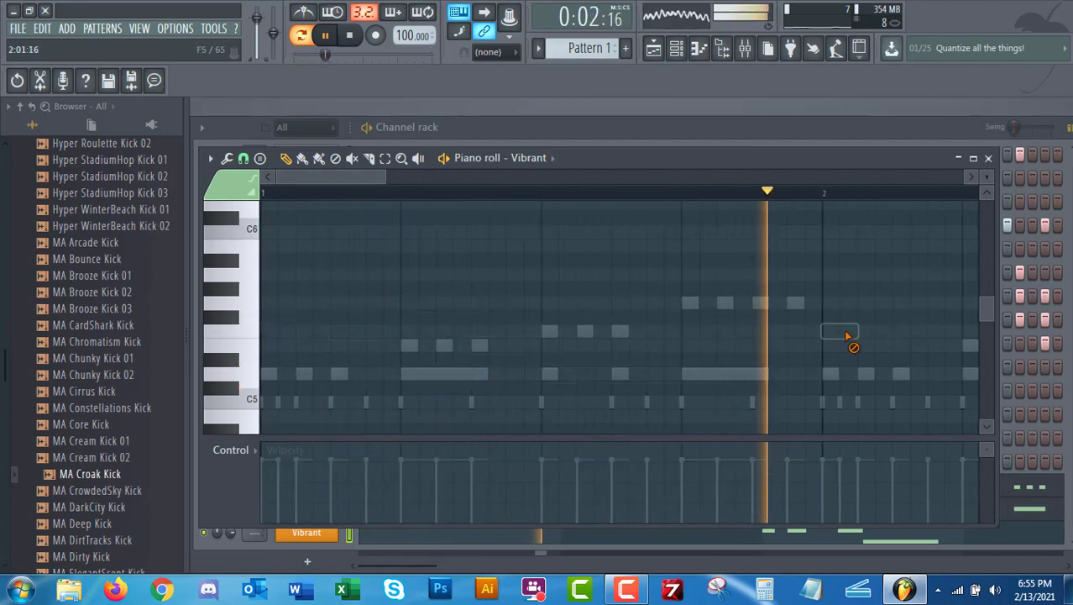
Step: Try a short extra note at step 15 of bar 3 on D5, D#5 and G5, and remove it
drag(393, 183, 524, 202)
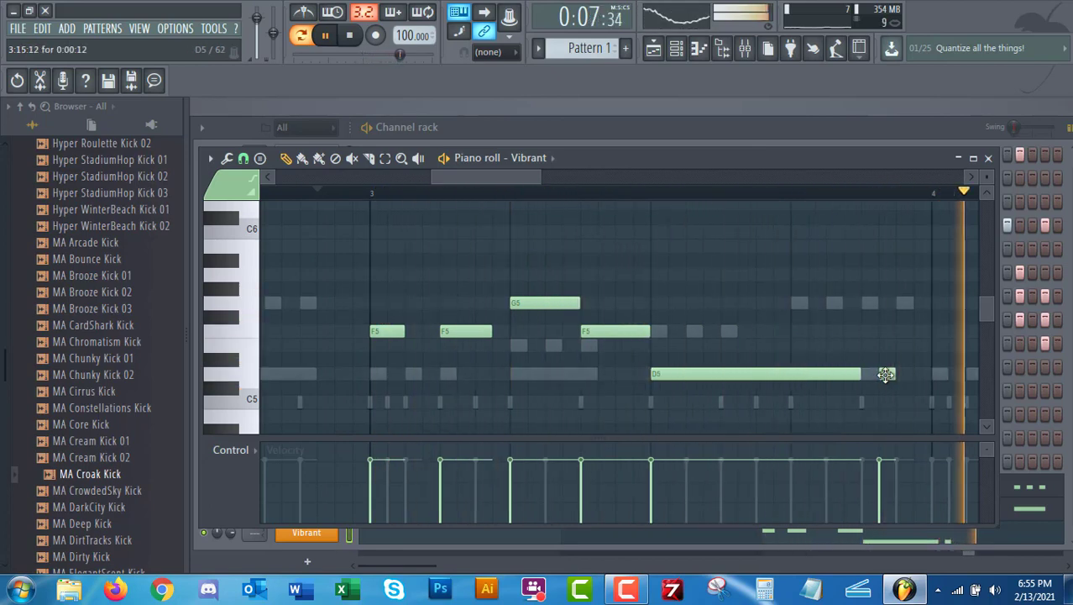
drag(881, 372, 870, 367)
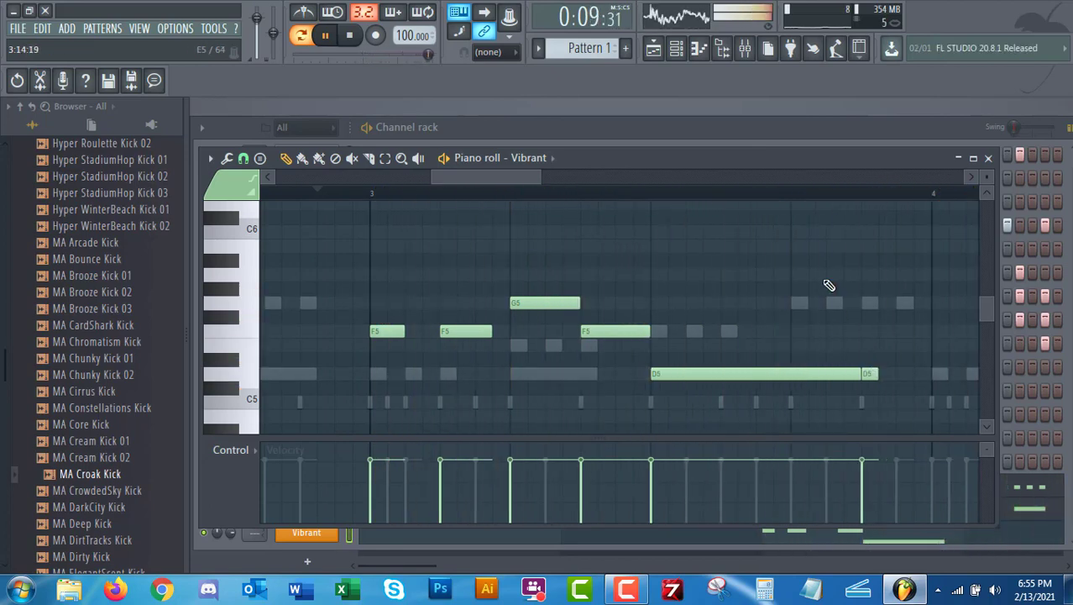
click(588, 197)
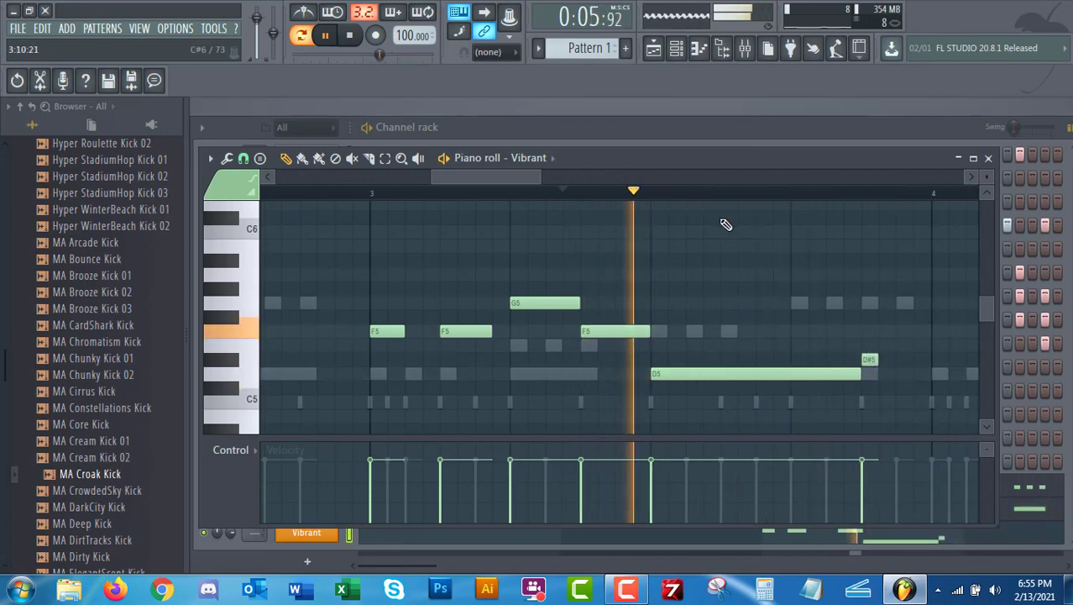
drag(870, 360, 870, 302)
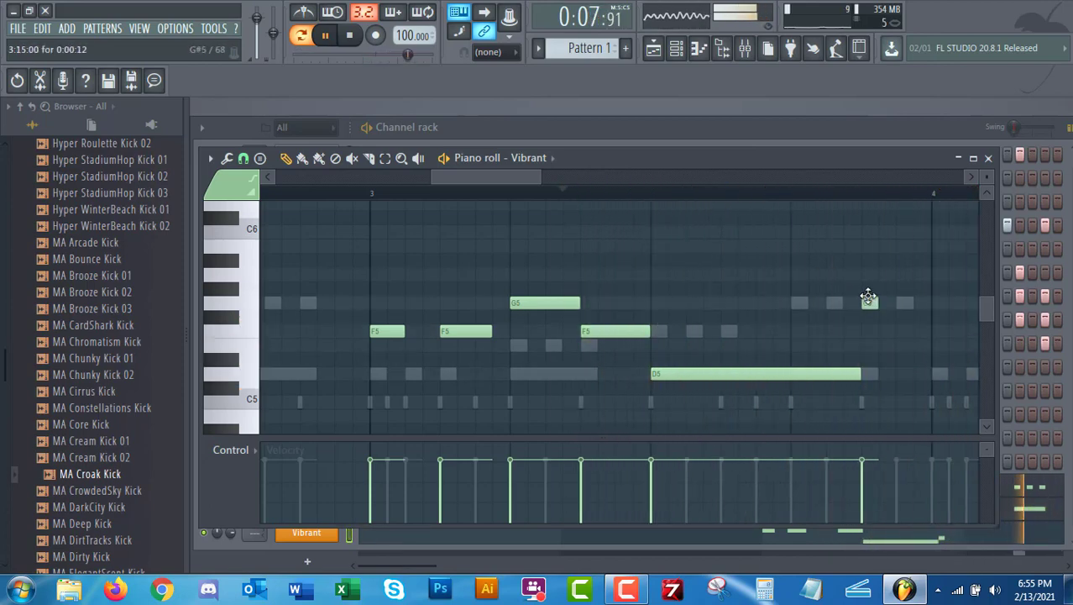
click(735, 183)
click(730, 194)
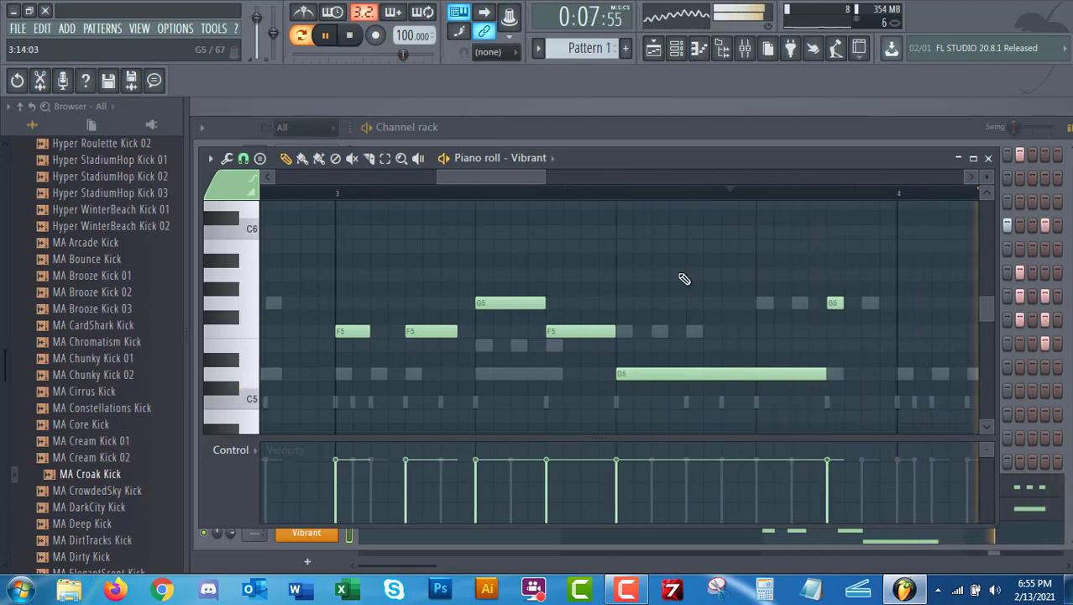
click(865, 305)
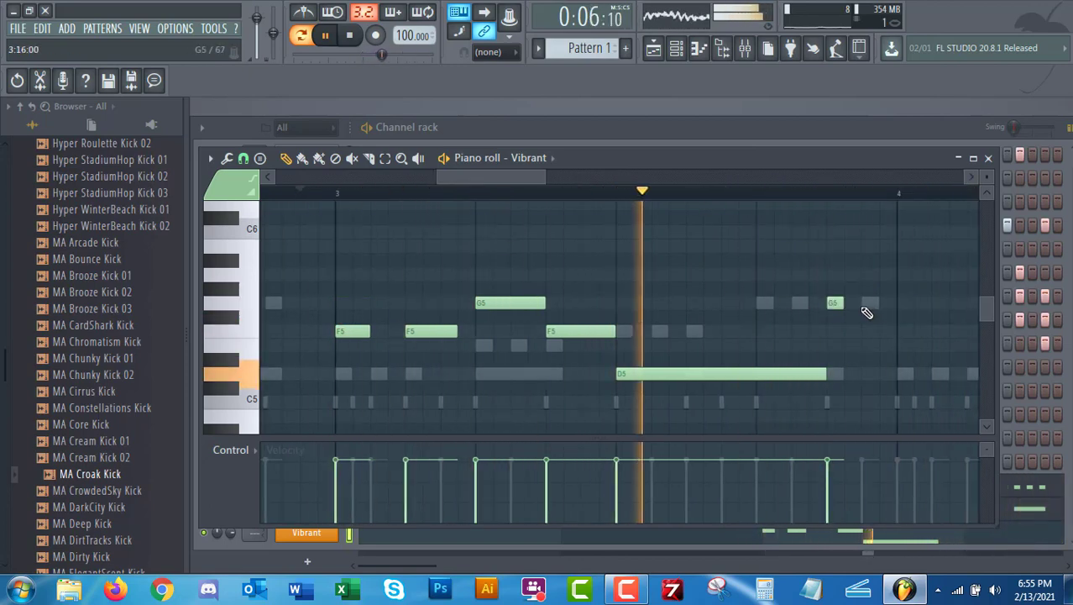
right_click(869, 305)
right_click(835, 305)
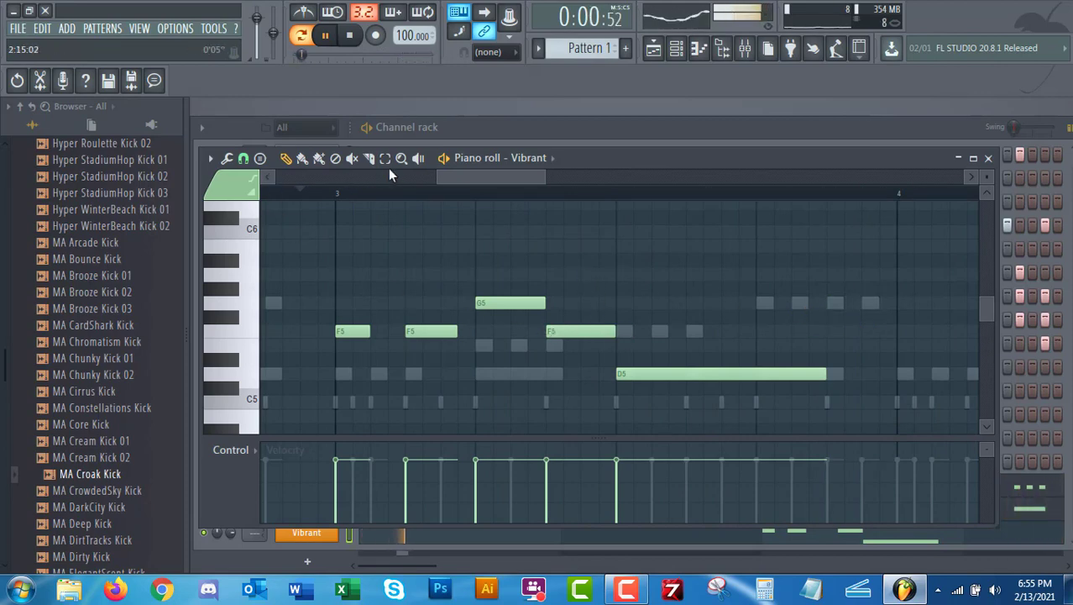
Step: Copy the five-note phrase from bar 3 of Vibrant and paste it at the start of bar 1
drag(306, 252, 870, 414)
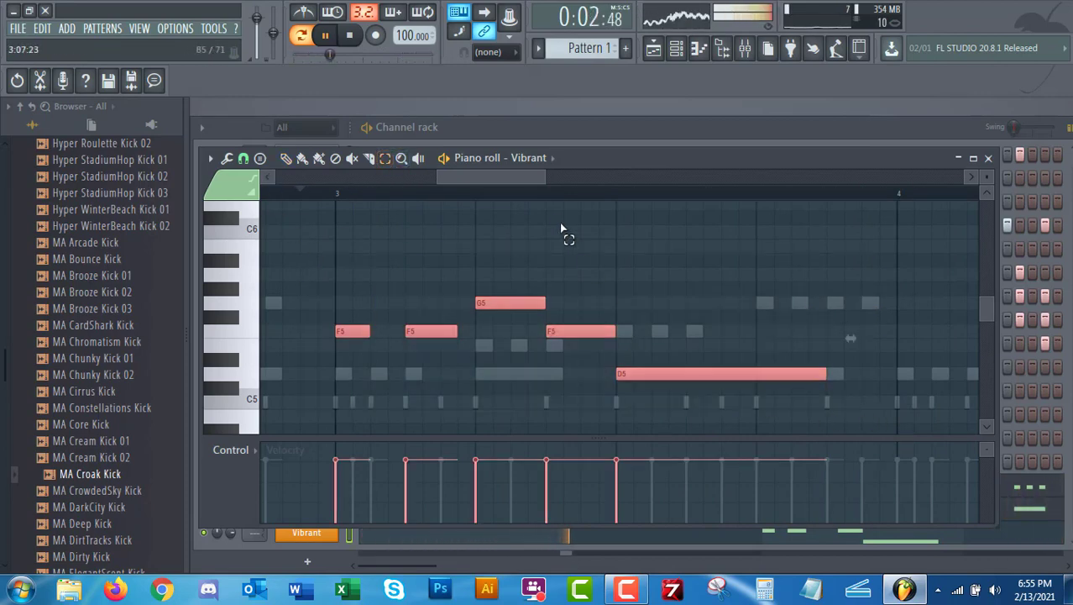
drag(496, 180, 296, 174)
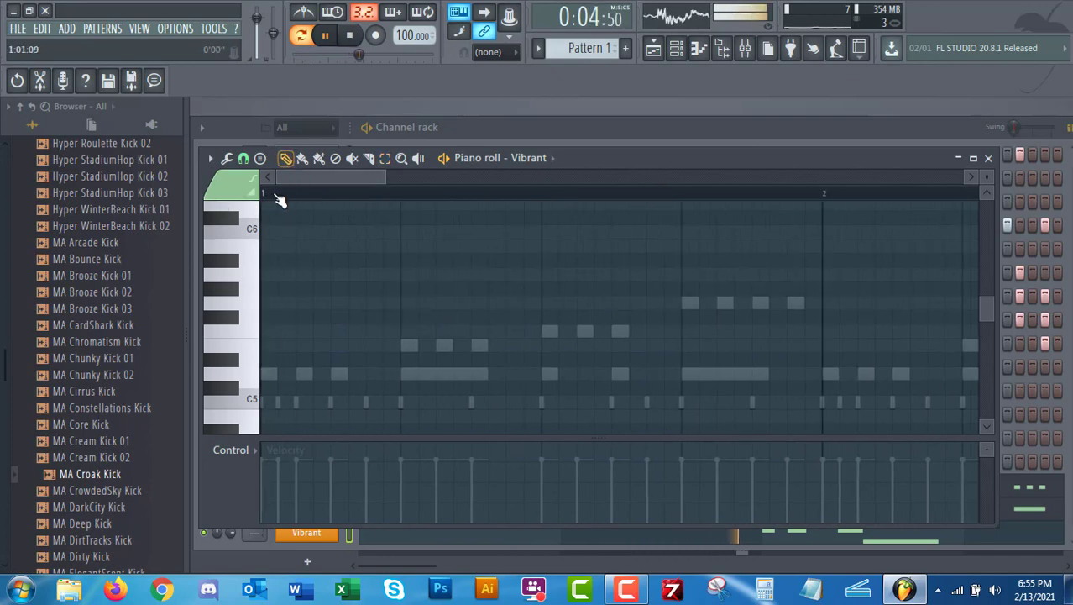
key(ctrl+v)
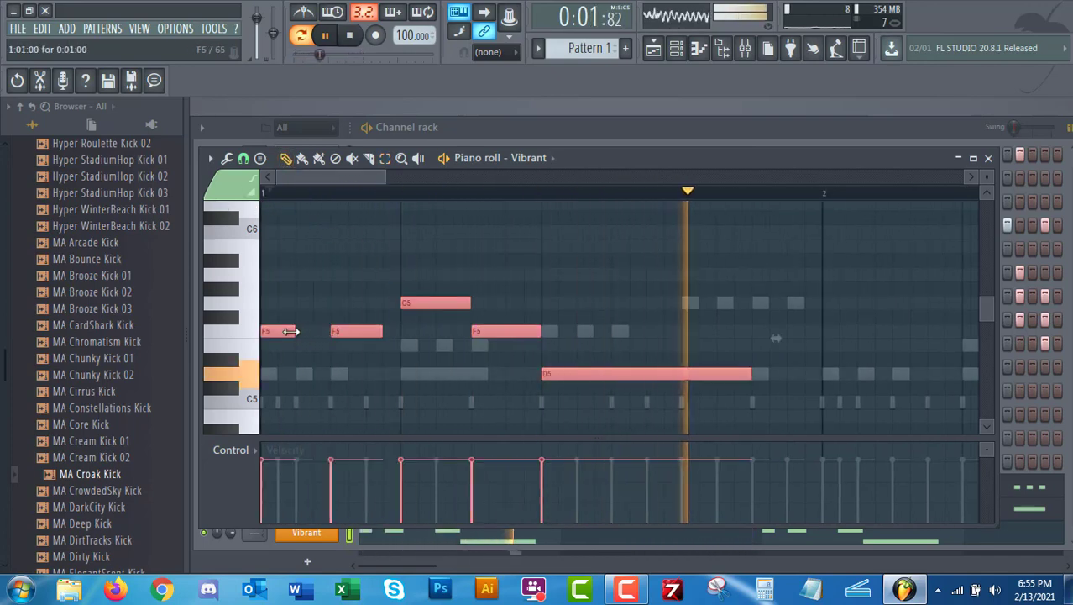
Step: Stop playback and audition F5, G5, E5 and D5 live on Vibrant to work out the melody by ear
key(space)
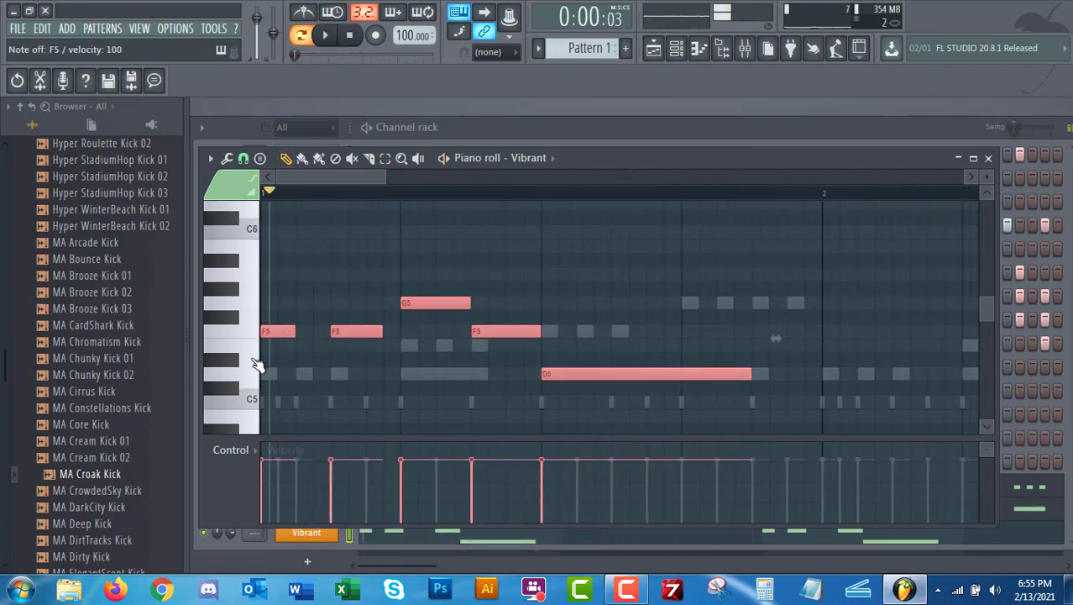
key(r)
key(t)
key(e)
key(w)
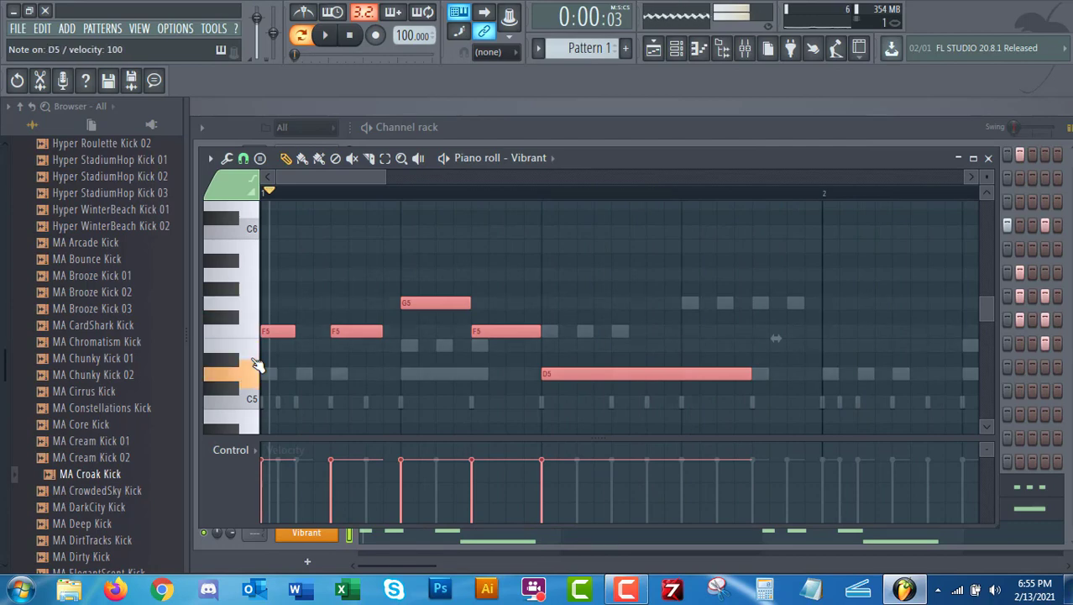
key(r)
key(e)
key(r)
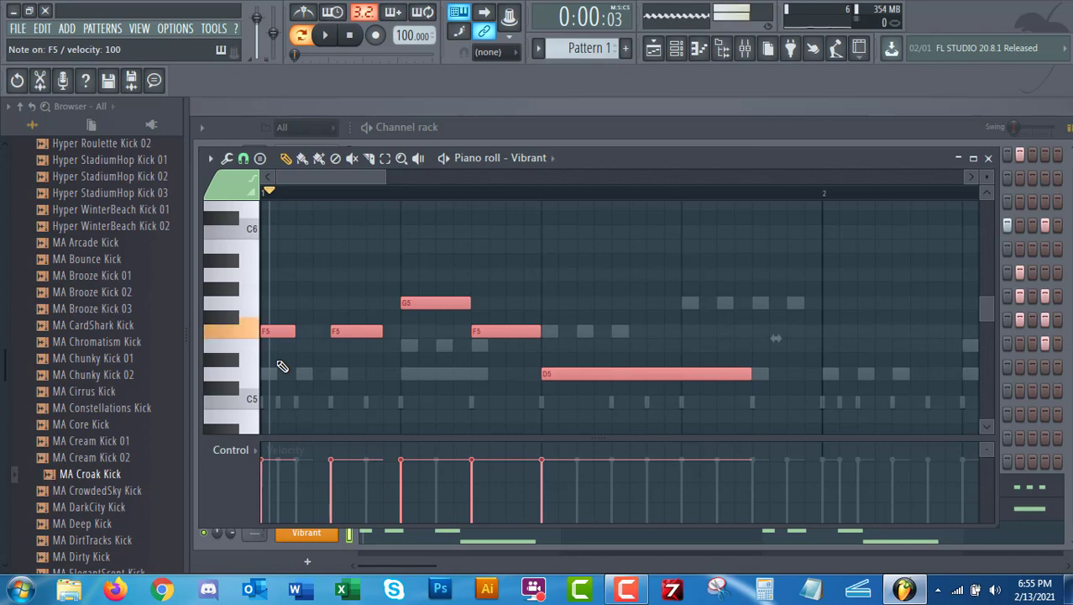
Step: Play back the pattern to check how the phrase pasted in bar 1 of Vibrant sounds
key(space)
click(351, 36)
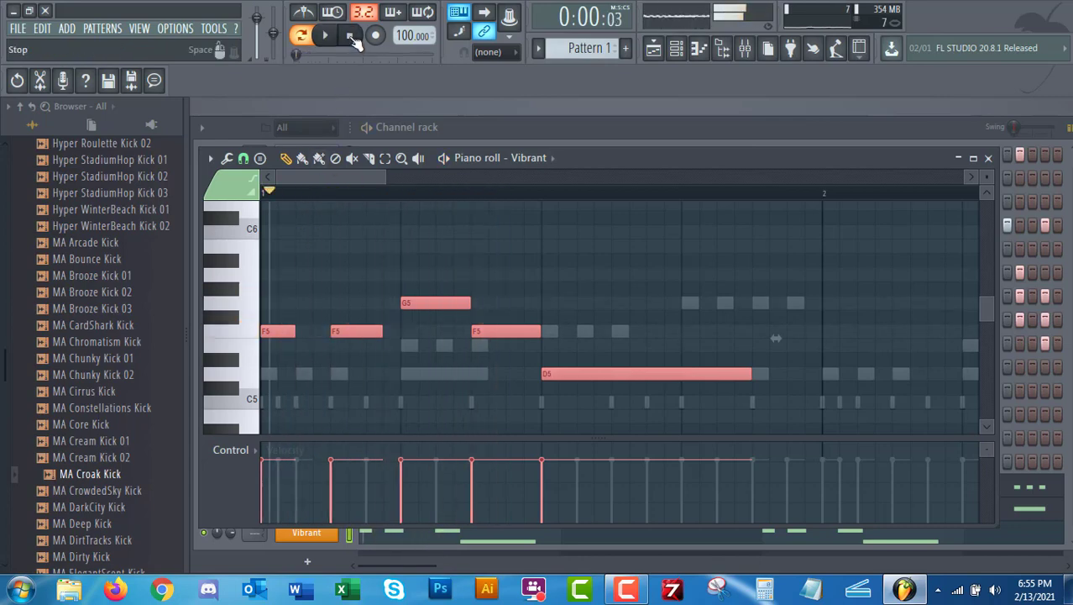
click(327, 39)
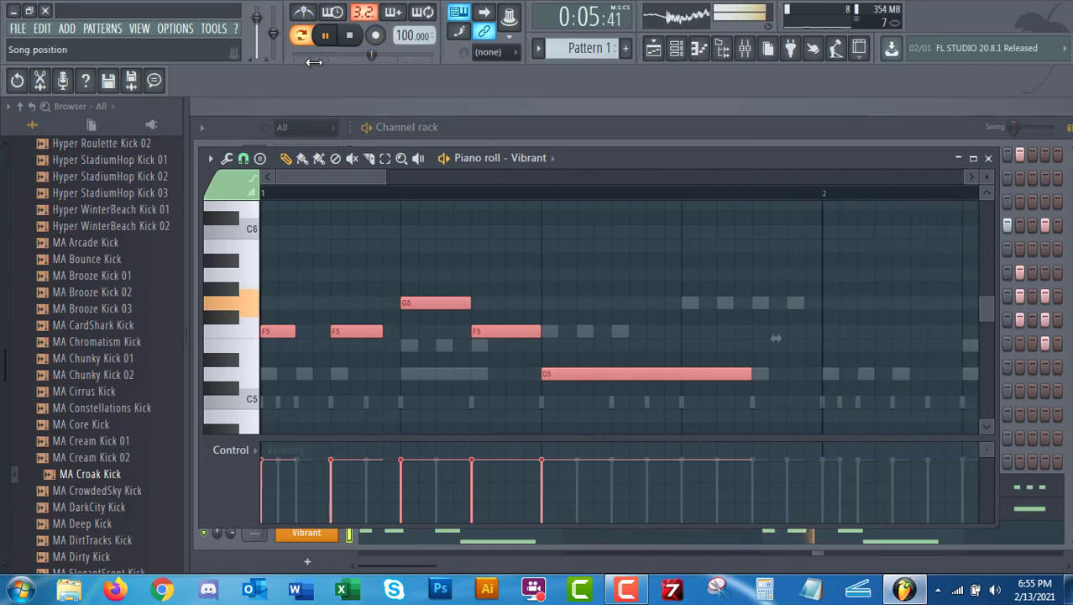
key(space)
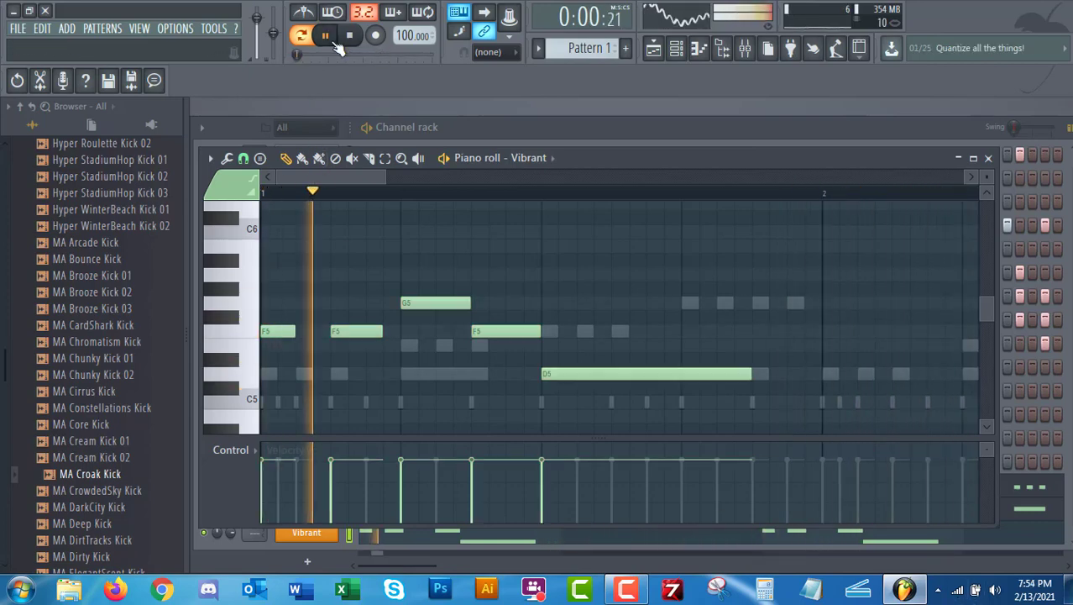
mouse_move(362, 178)
mouse_down()
mouse_move(469, 192)
mouse_move(369, 195)
mouse_up()
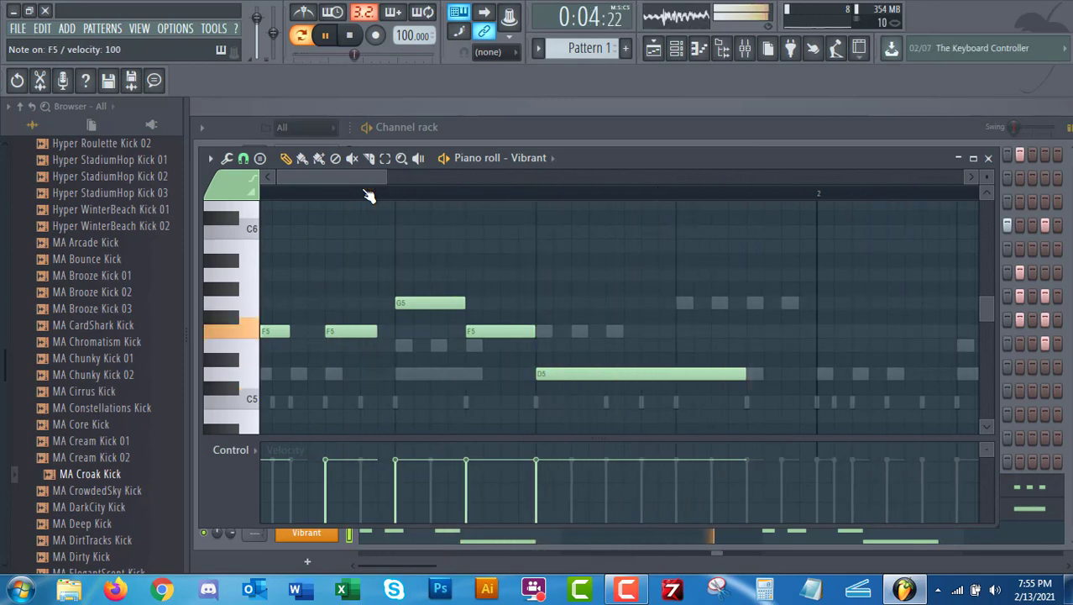
key(space)
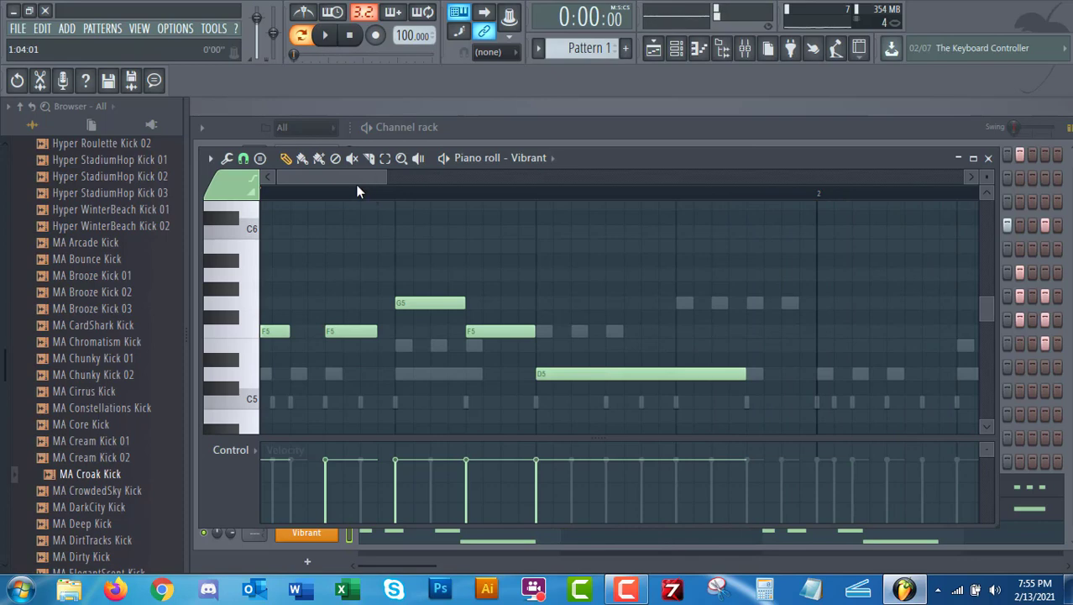
Step: Copy the five-note phrase from bar 1 of Vibrant and paste it at the start of bar 2
drag(354, 184, 351, 183)
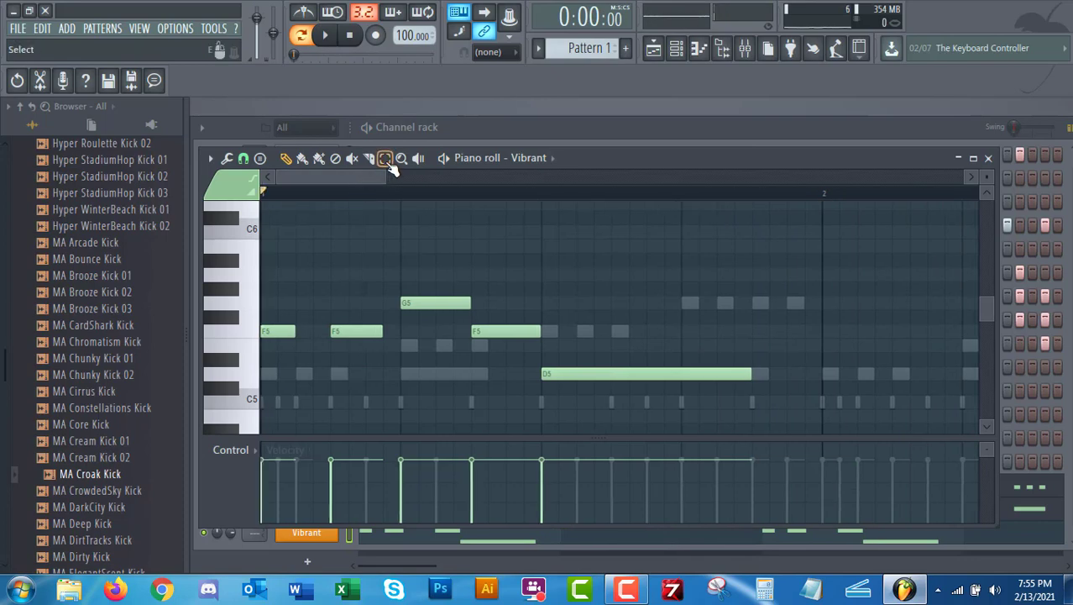
click(386, 159)
drag(794, 413, 188, 244)
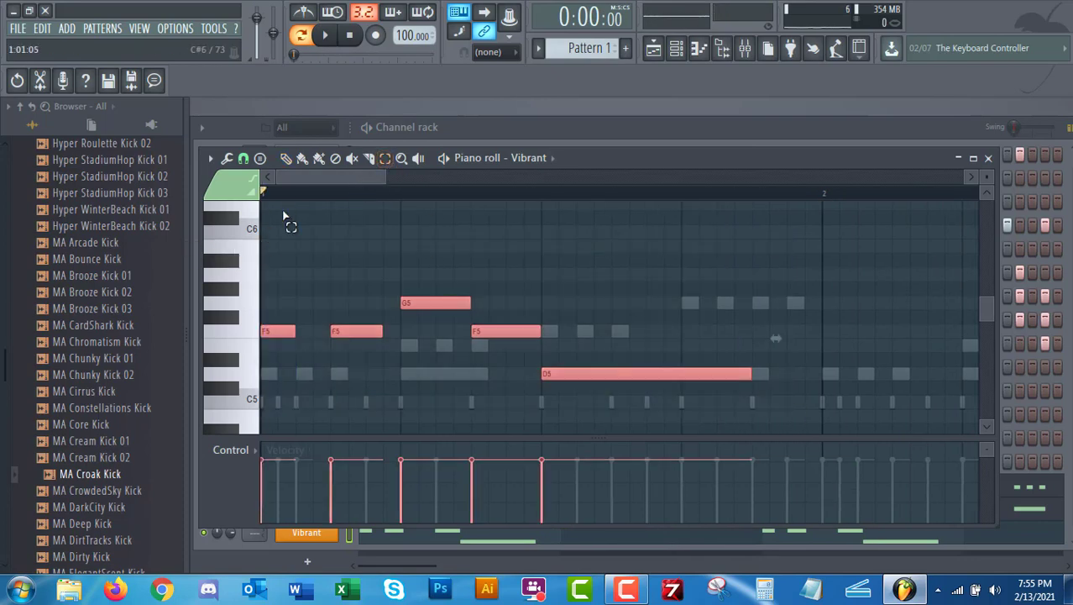
scroll(322, 173, right, 2)
click(285, 160)
drag(309, 177, 359, 178)
click(377, 191)
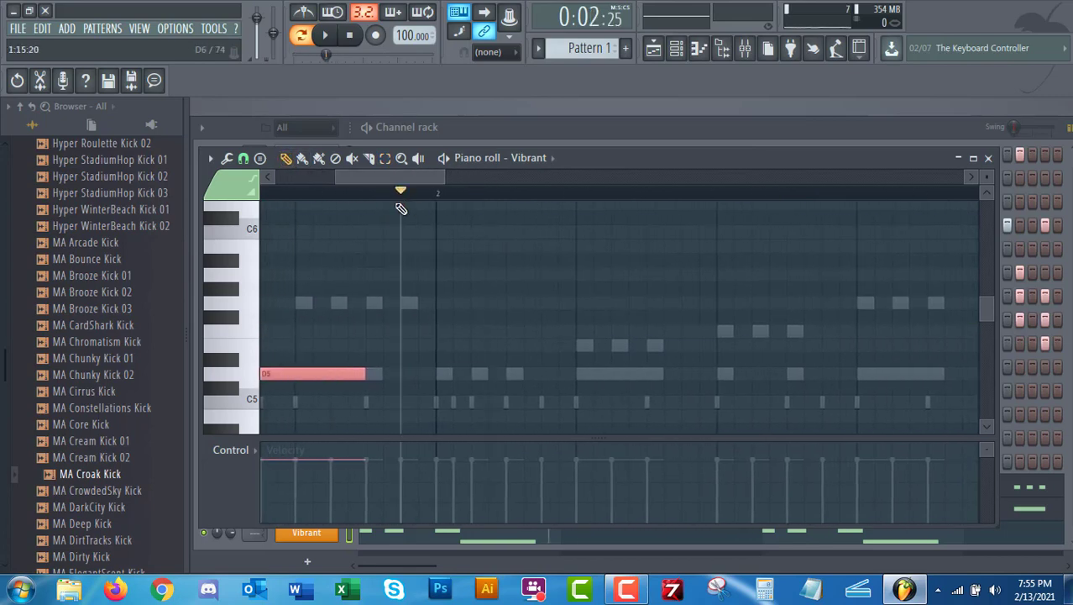
key(ctrl+v)
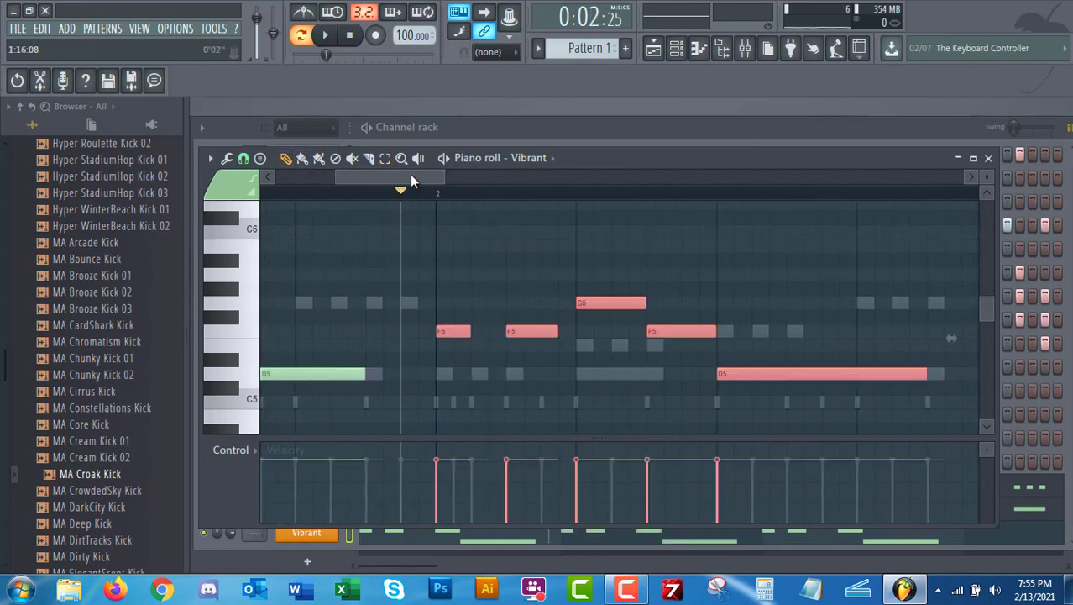
Step: Audition F5, G5 and neighbouring notes live on Vibrant to find a variation for the bar 2 phrase
drag(412, 180, 415, 203)
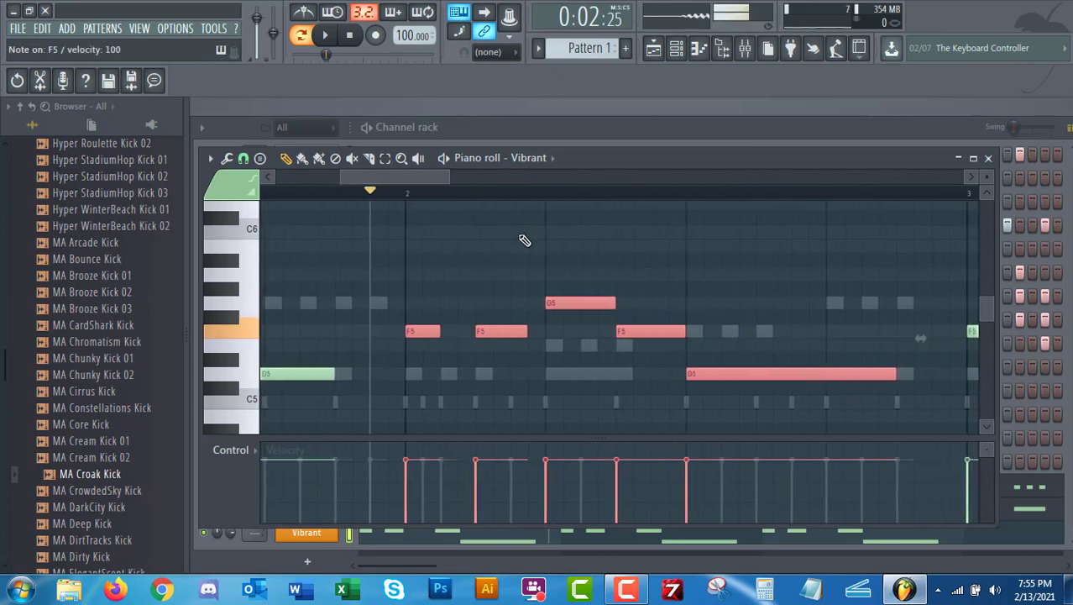
key(b)
key(c)
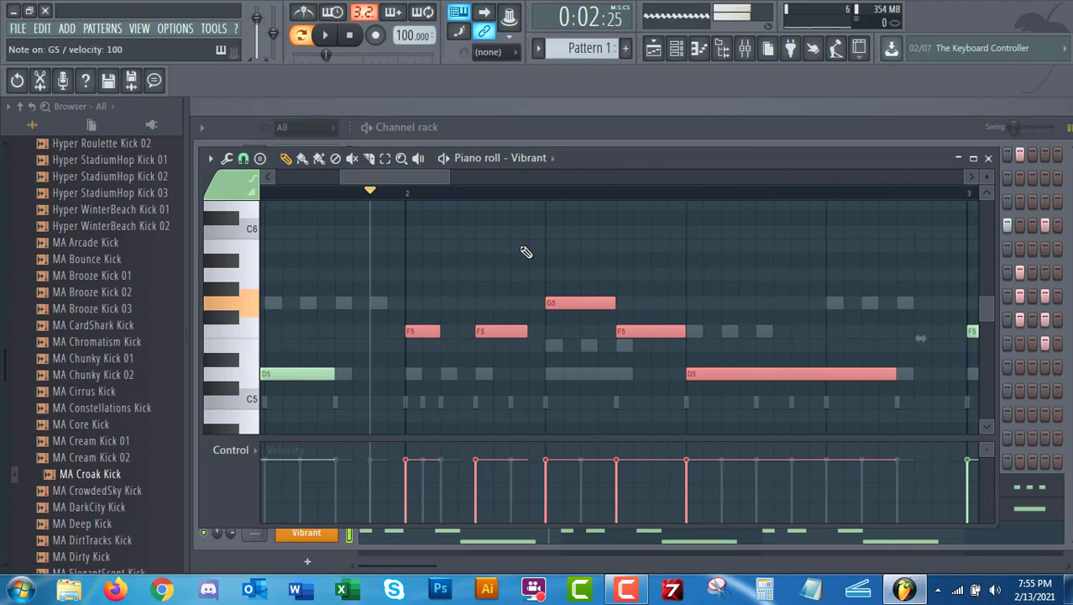
key(v)
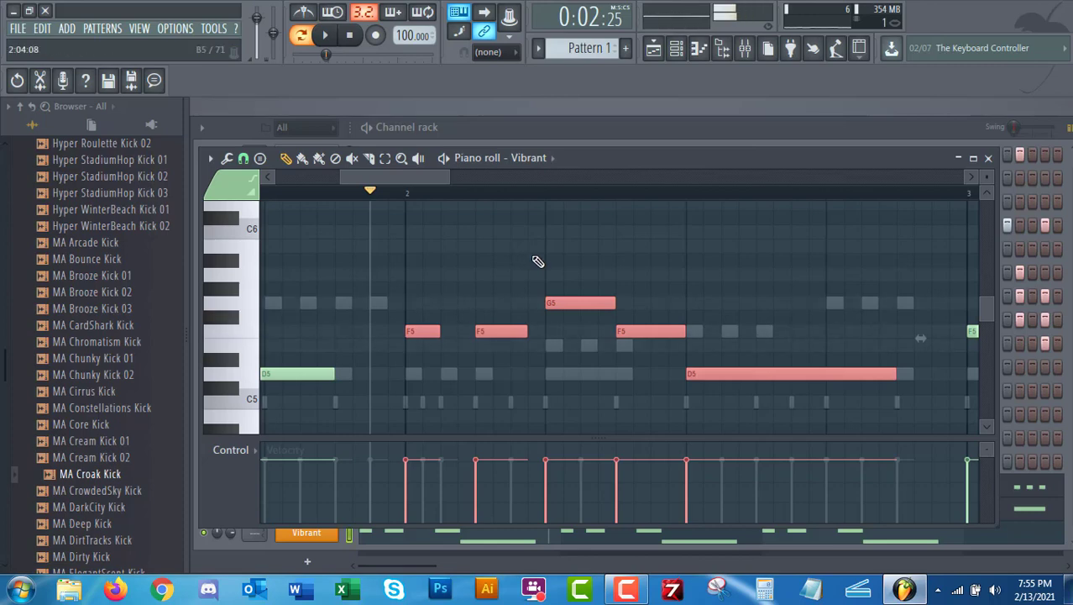
Step: Vary the bar 2 phrase by moving its fourth note to E5 and its long last note to F5
click(645, 347)
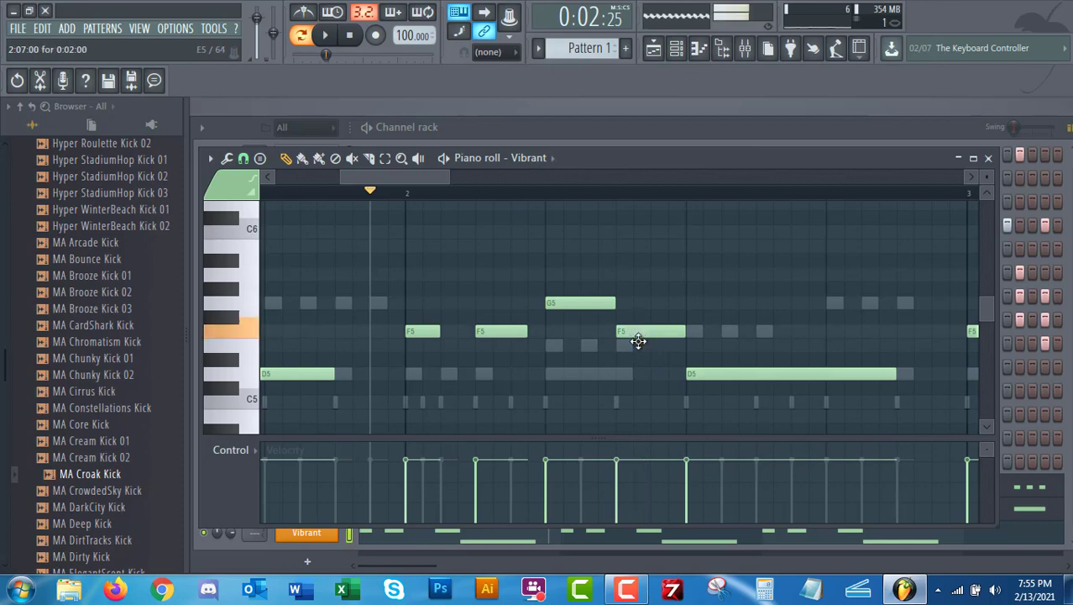
drag(638, 340, 638, 345)
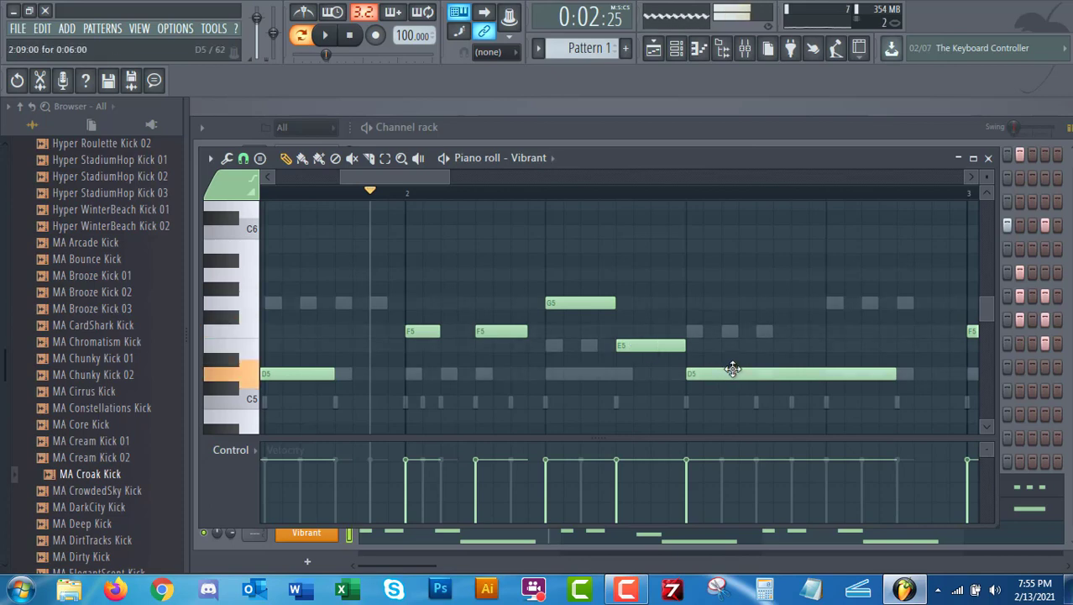
drag(734, 370, 731, 332)
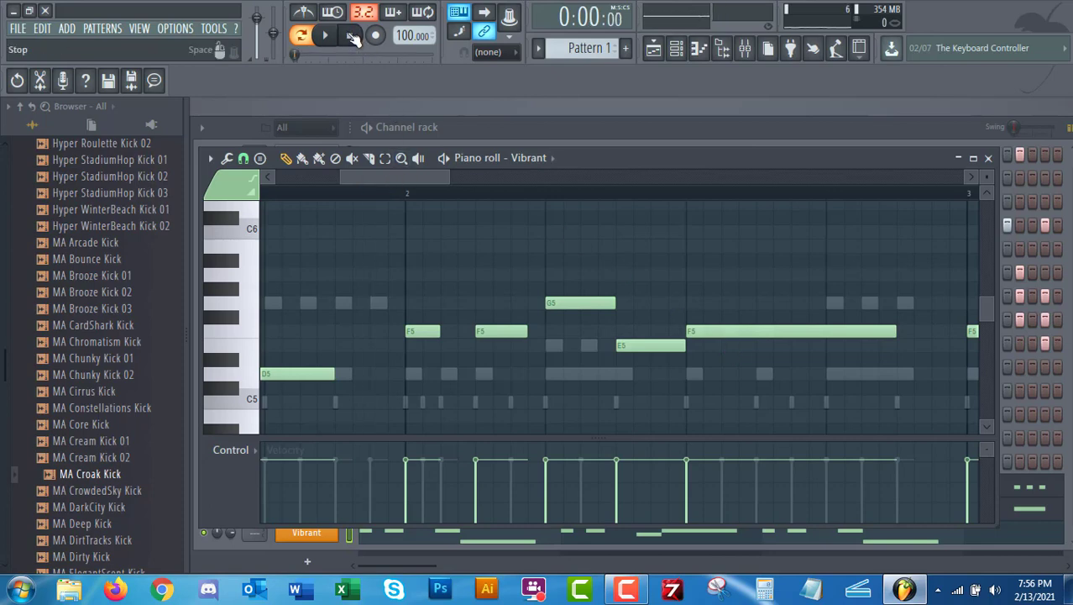
Step: Play back the pattern from just before bar 2 to check the varied phrase, and stop playback
drag(408, 175, 366, 212)
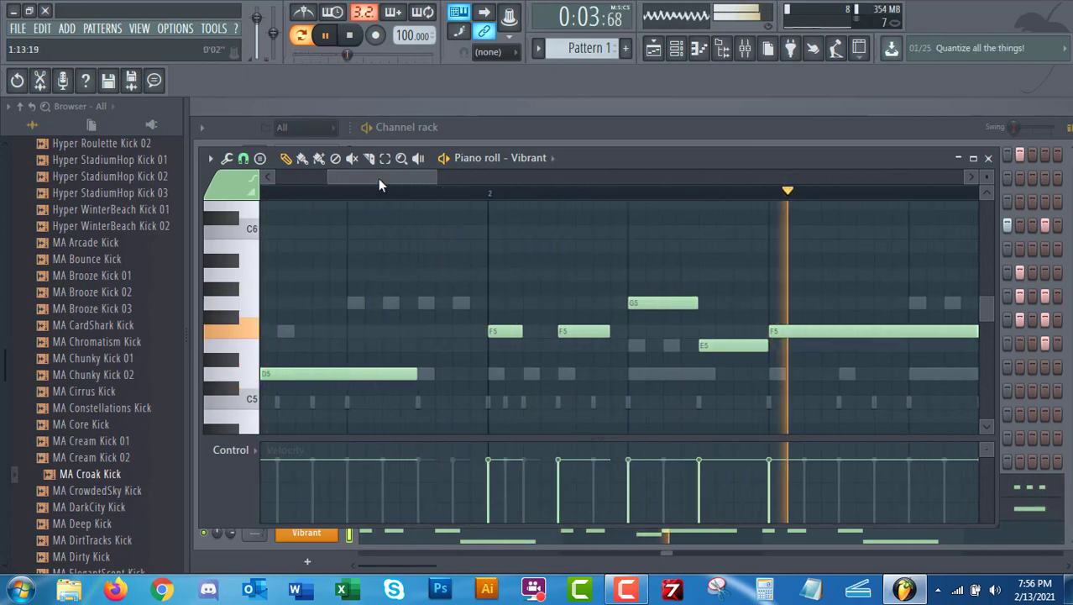
drag(378, 178, 304, 184)
click(300, 190)
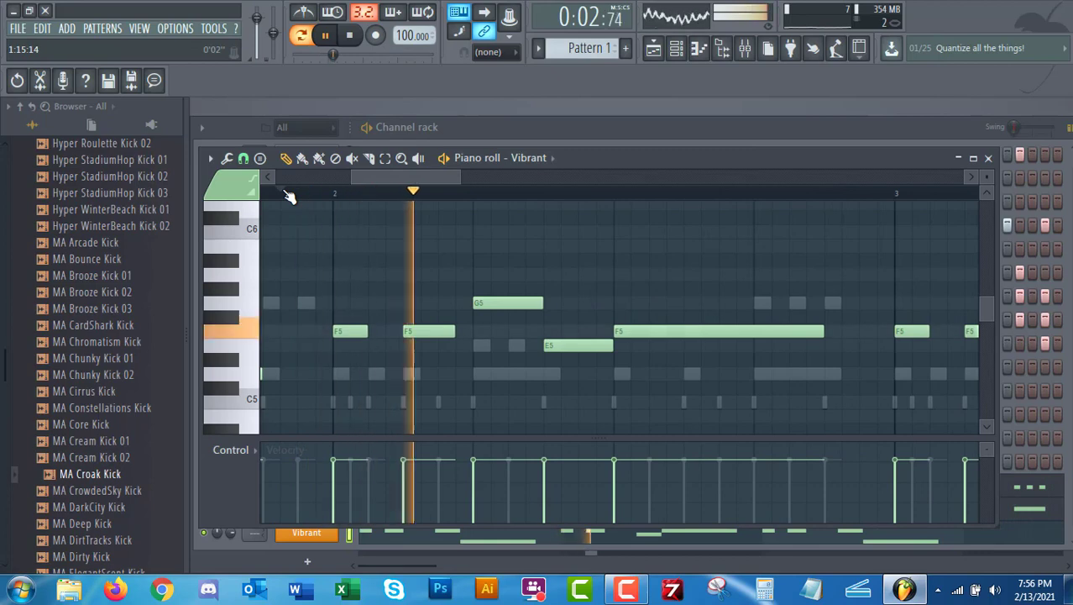
click(290, 196)
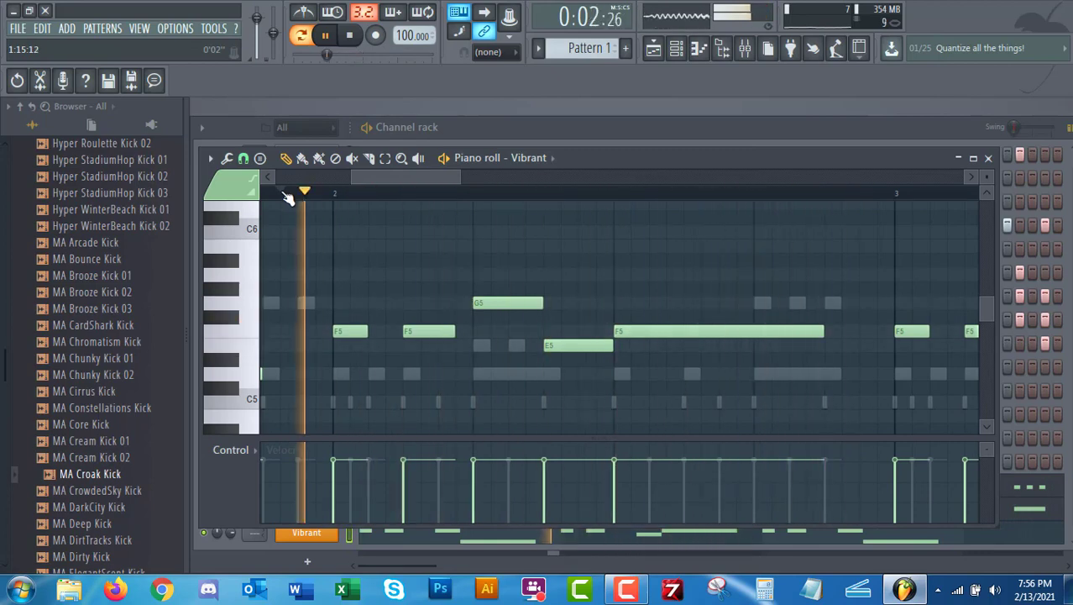
key(space)
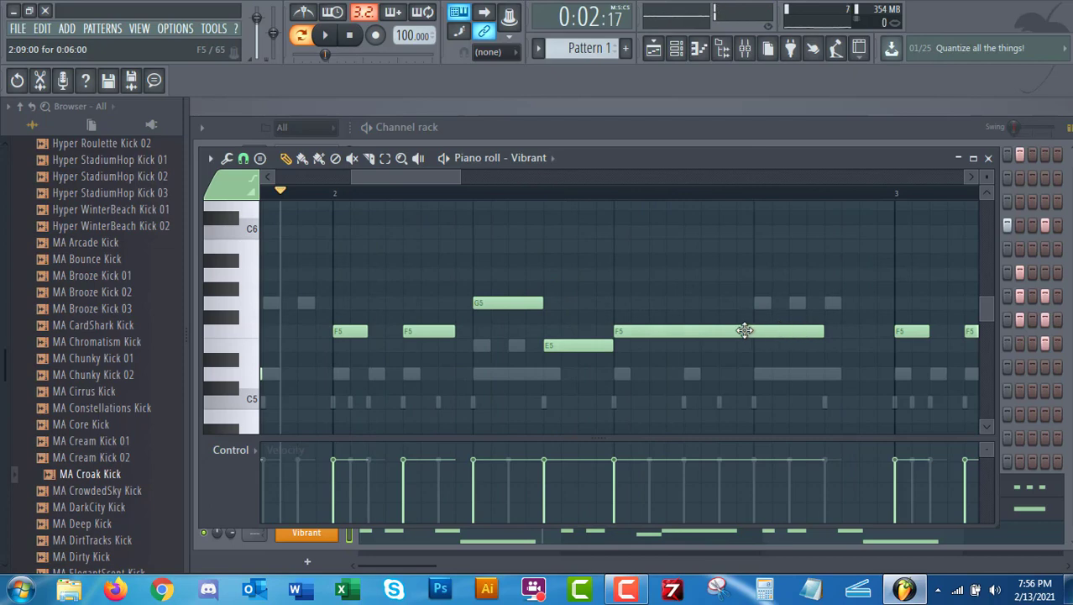
Step: Try raising the long last note of bar 2 to F#5 with six short F5 notes from step 9, and play it back
drag(720, 327, 718, 313)
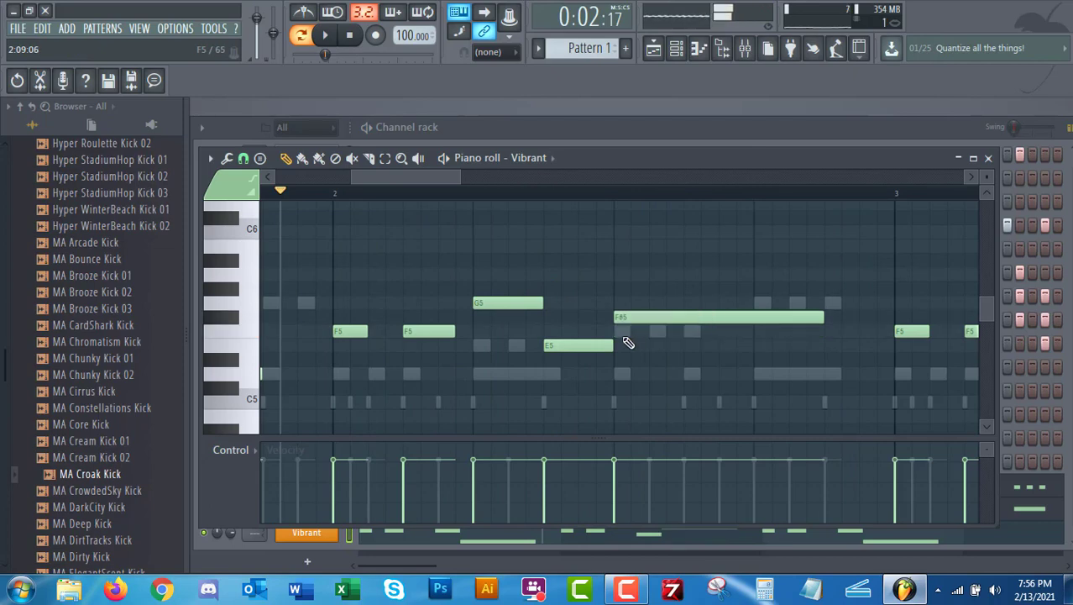
click(619, 336)
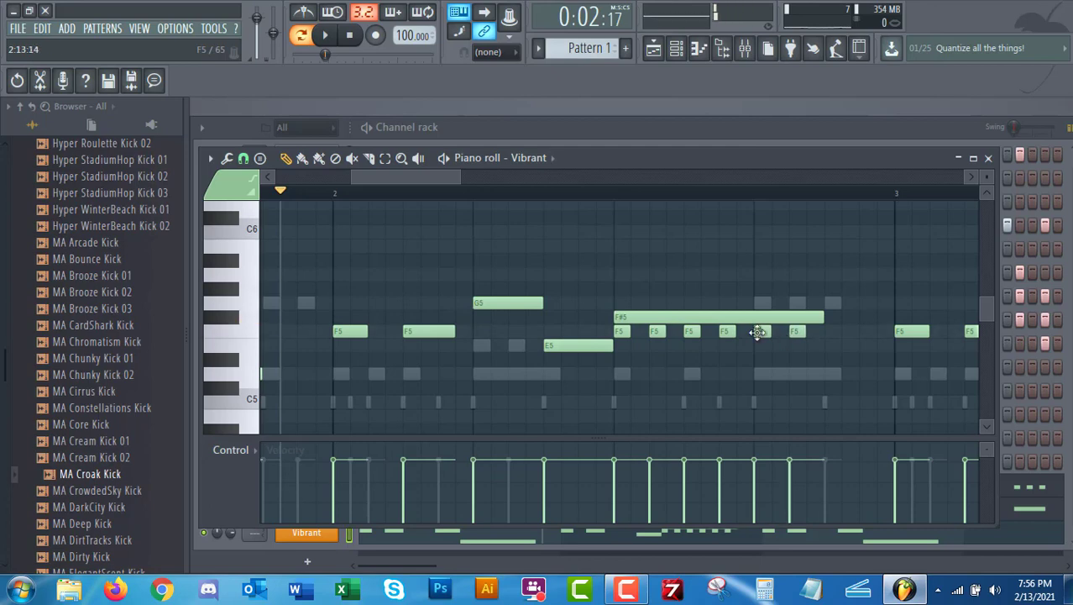
key(space)
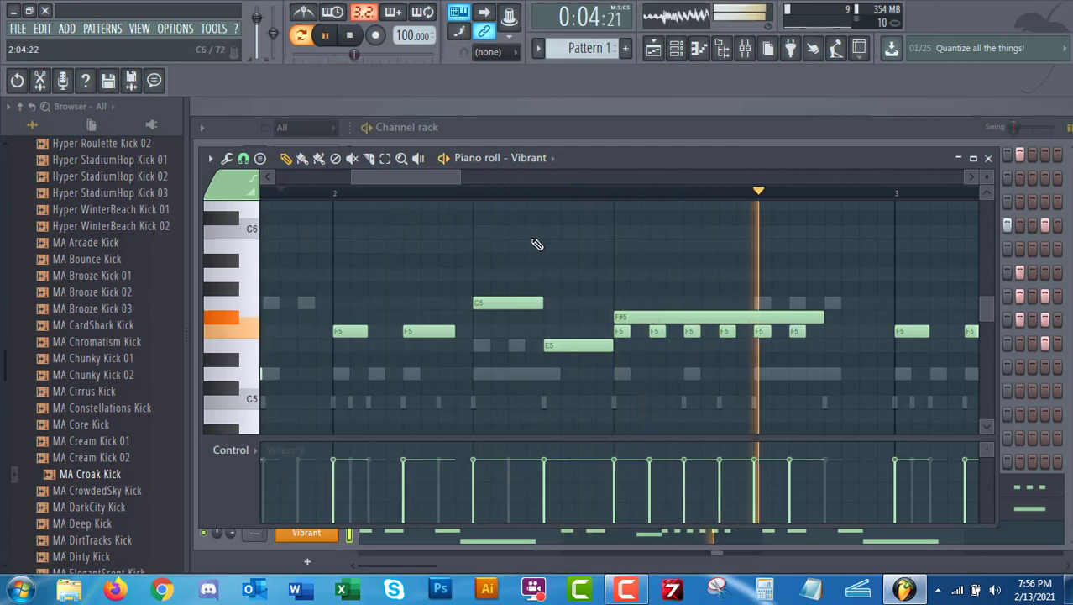
Step: Delete the long F#5 note from bar 2 and replay the bar with only the short repeated F5 notes
key(space)
right_click(640, 316)
key(space)
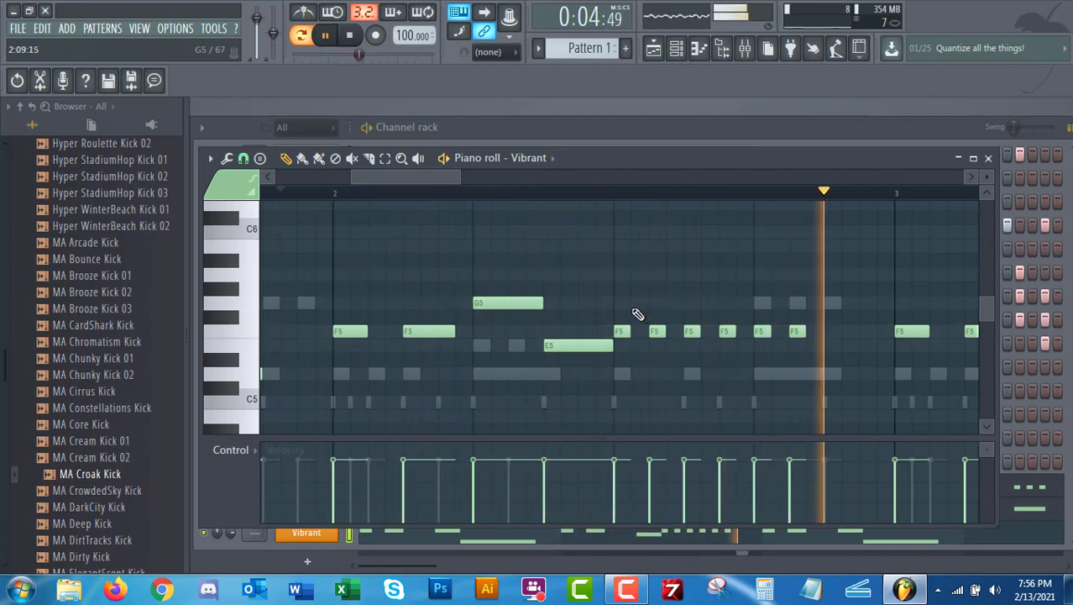
click(299, 197)
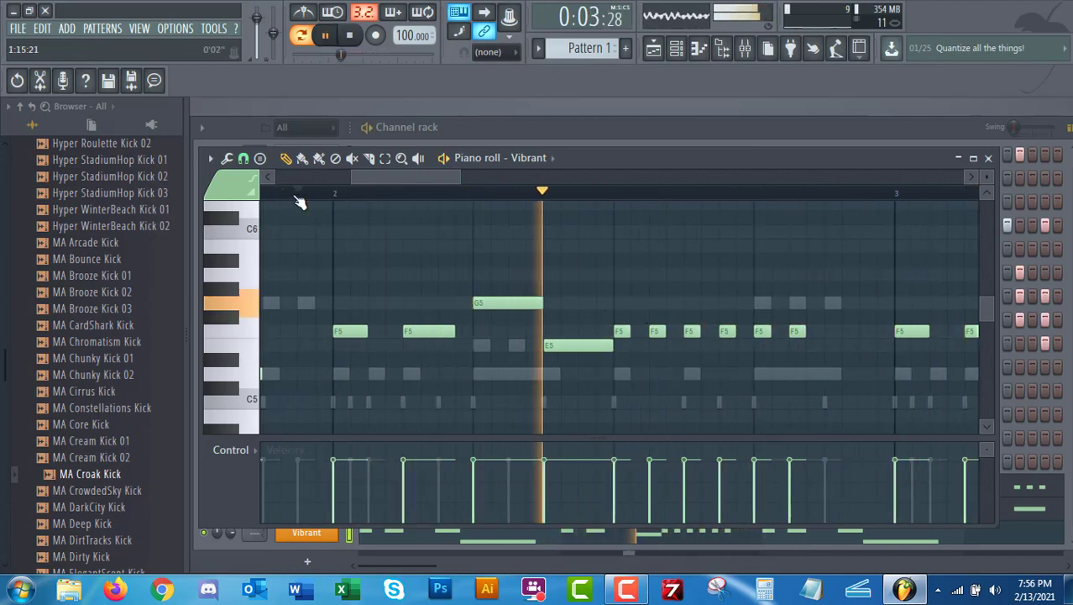
click(299, 196)
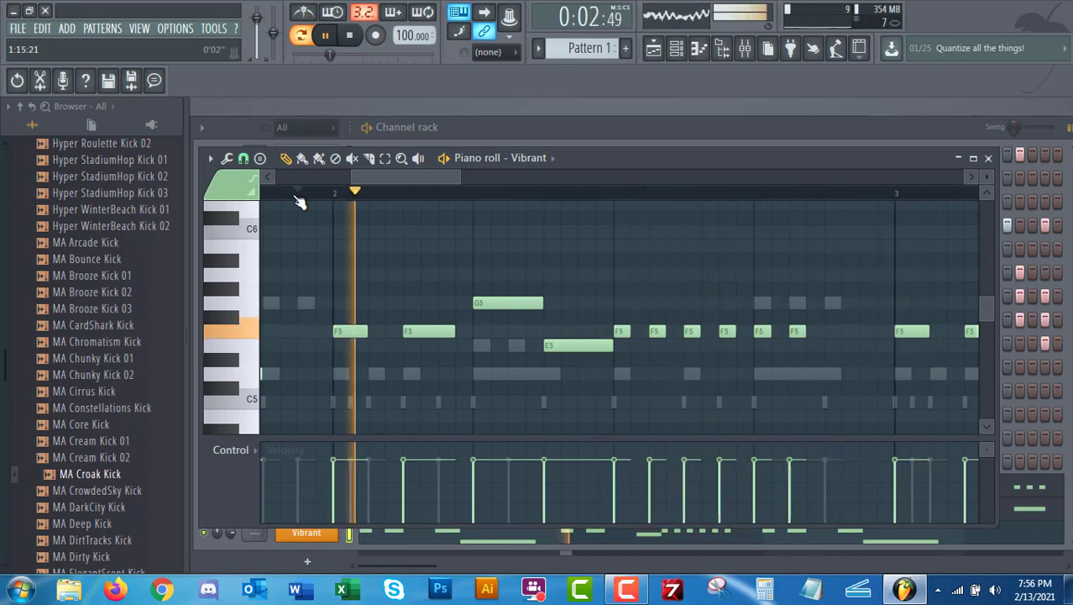
Step: Restore the long note in bar 2, remove the short F5 notes and move the long note back to F5
key(ctrl+z)
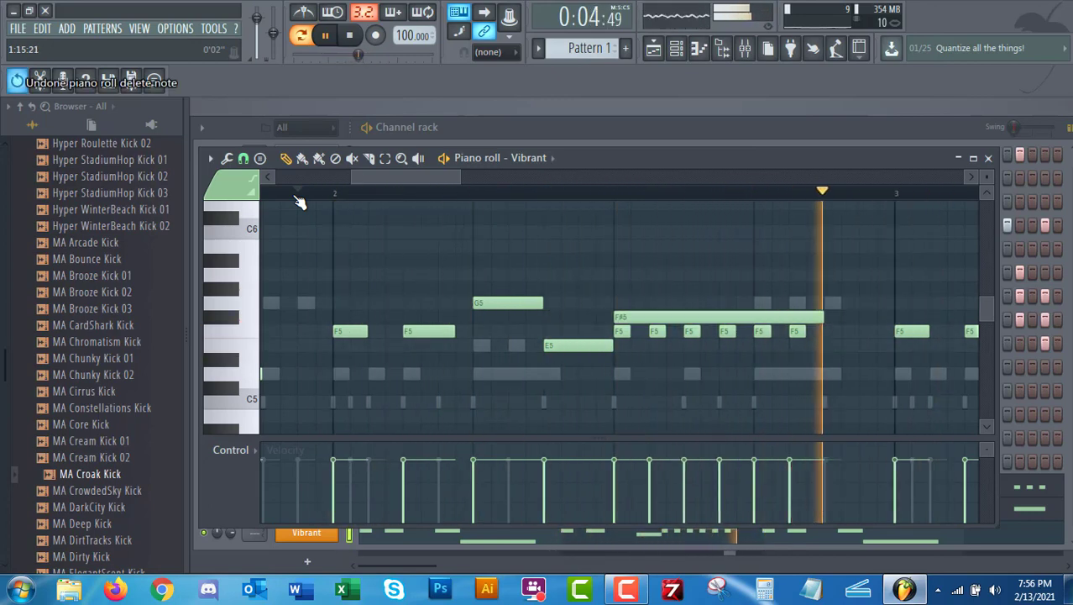
right_click(804, 331)
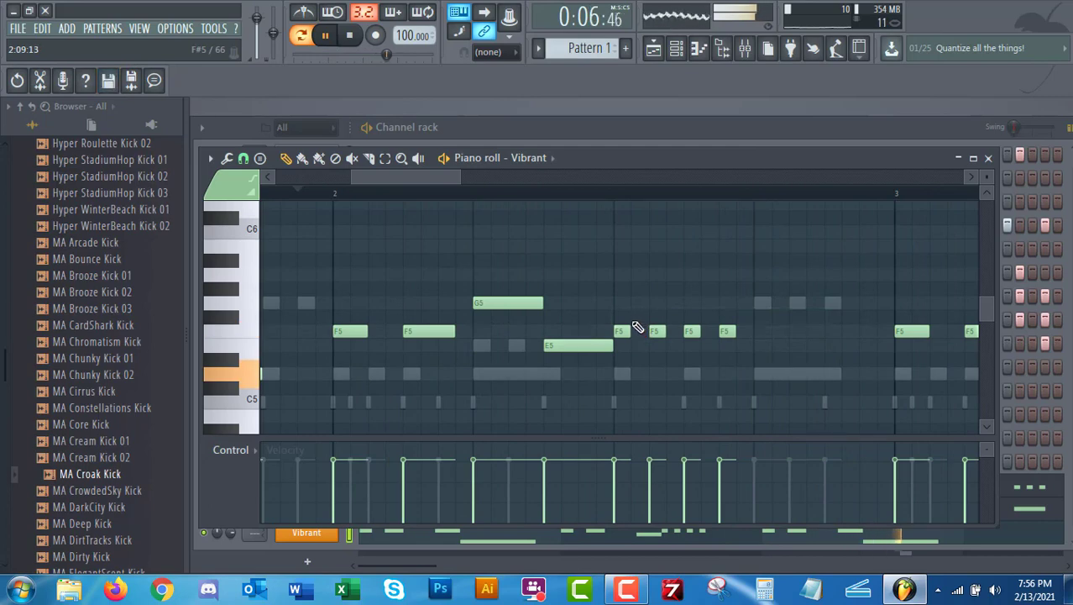
key(ctrl+z)
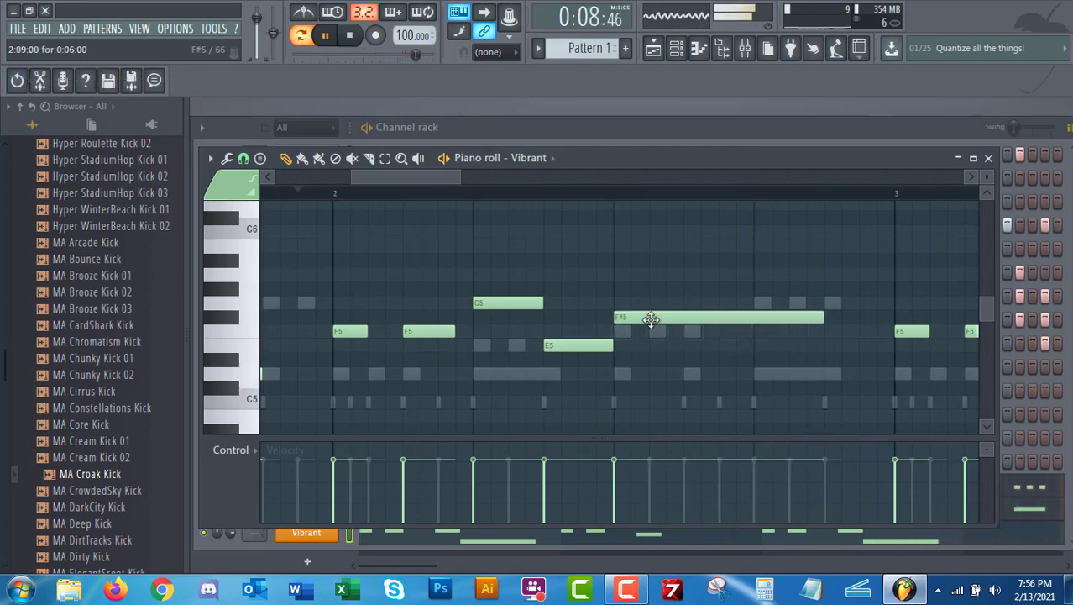
drag(652, 333, 653, 335)
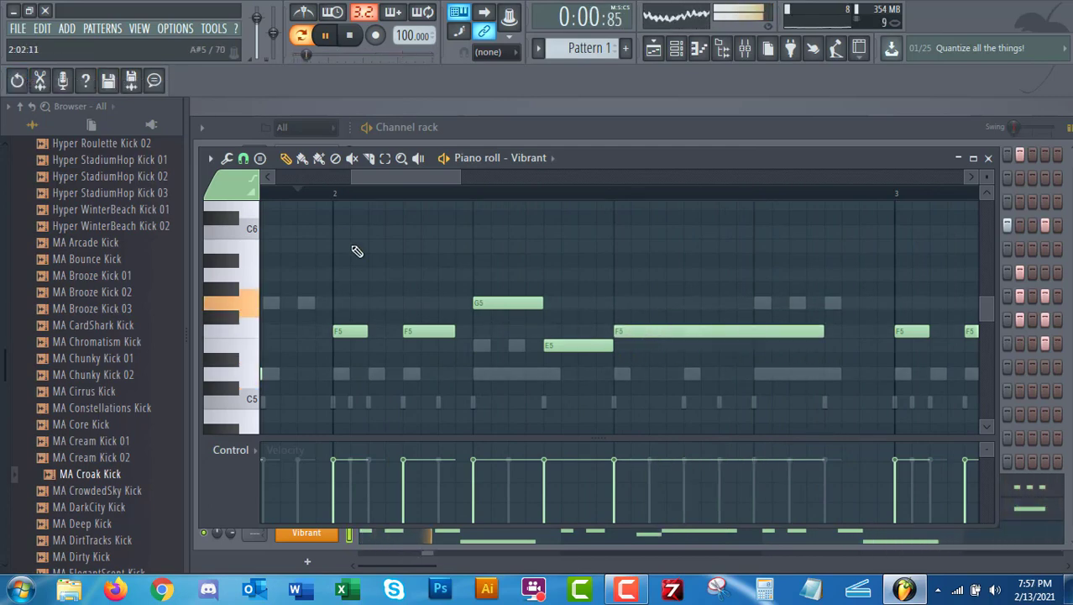
Step: Copy the varied five-note phrase from bar 2 of Vibrant and paste it at the start of bar 4
drag(337, 258, 707, 402)
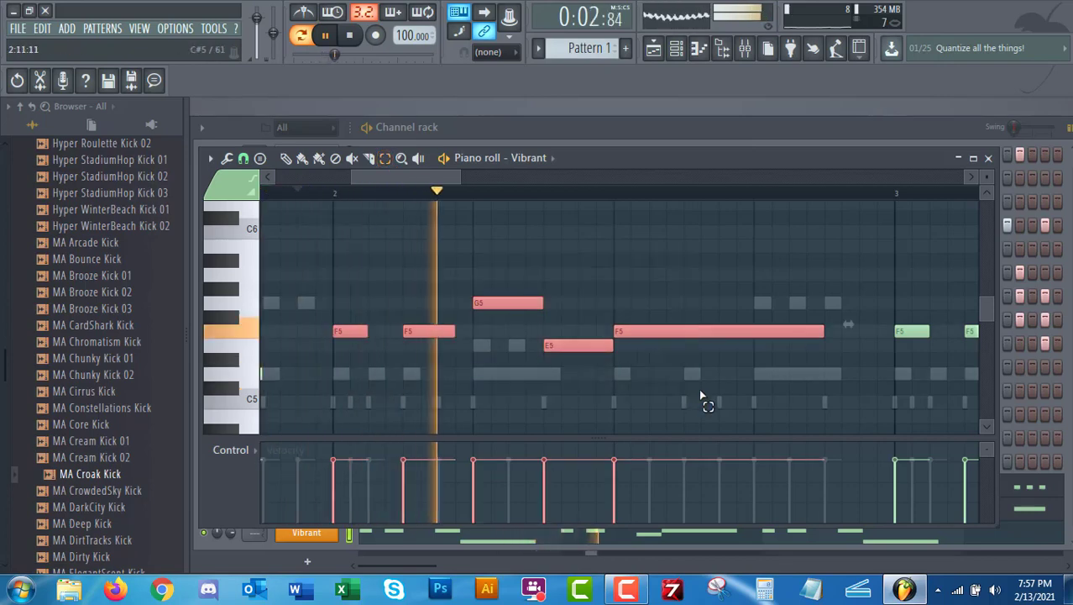
drag(400, 177, 528, 193)
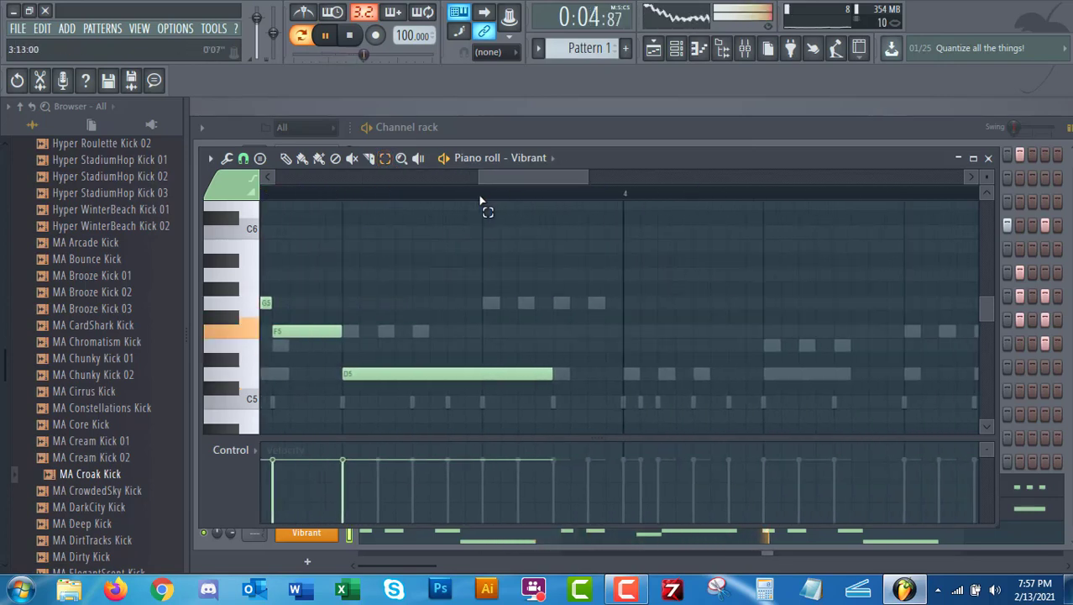
click(303, 158)
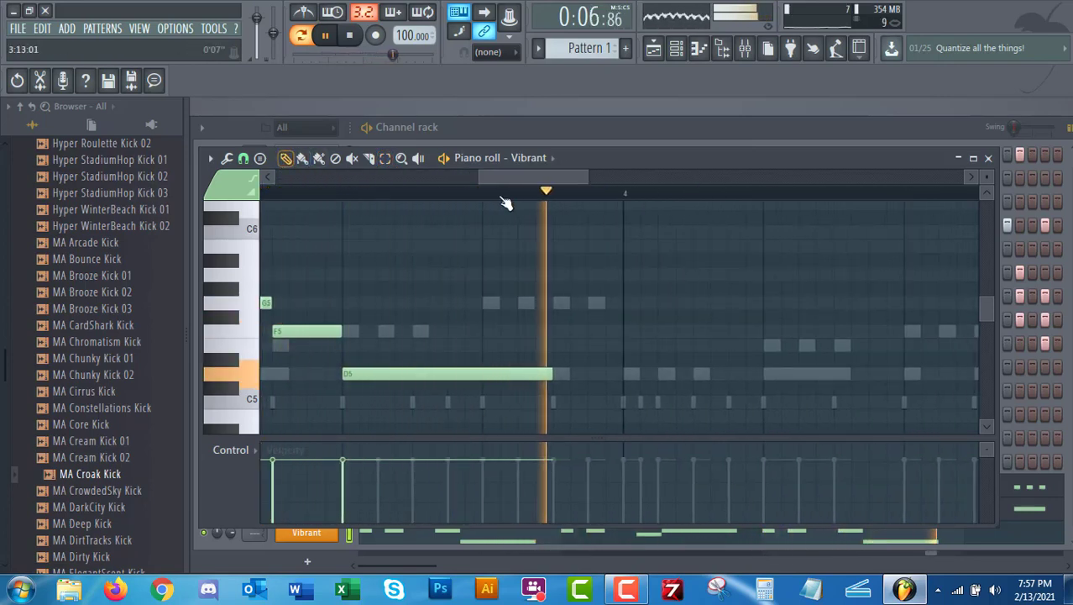
key(ctrl+v)
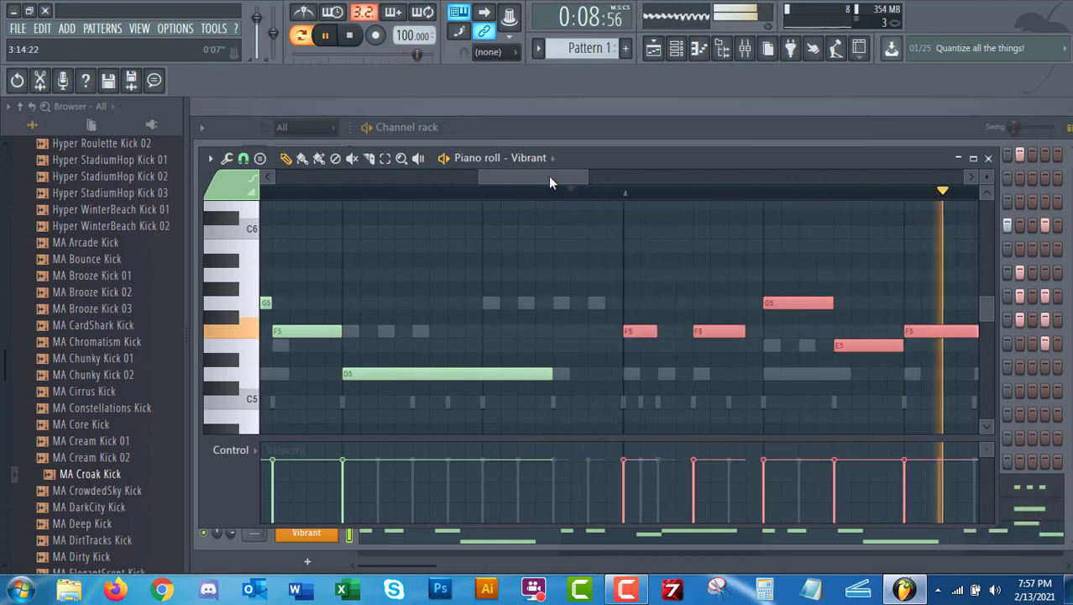
Step: Try a long C5 note at step 15 of bar 1, try four short C5 notes from step 13, and remove them
drag(551, 178, 614, 185)
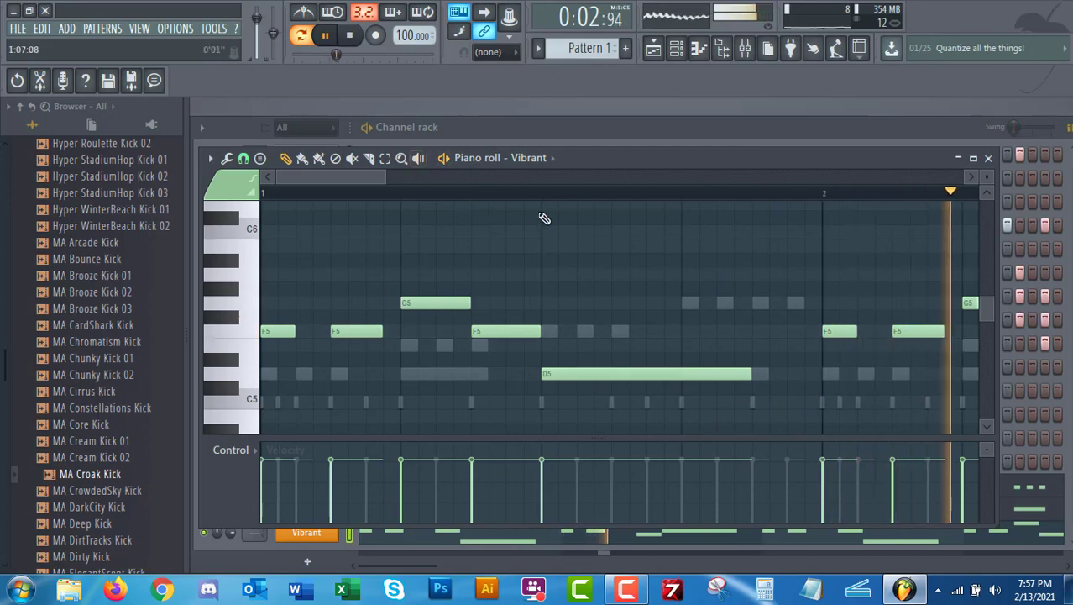
click(753, 403)
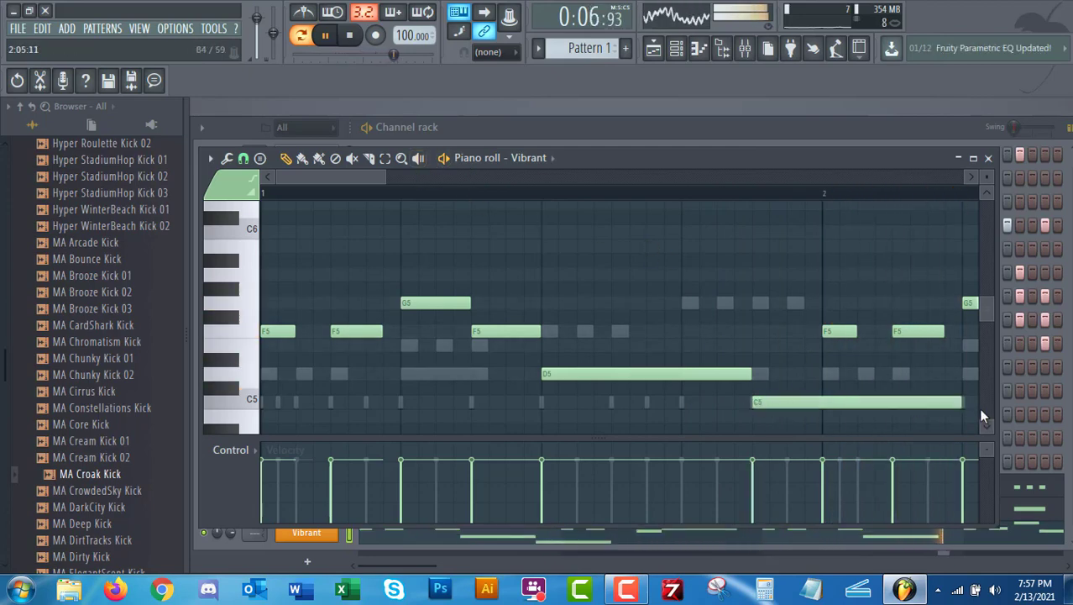
drag(960, 404, 809, 412)
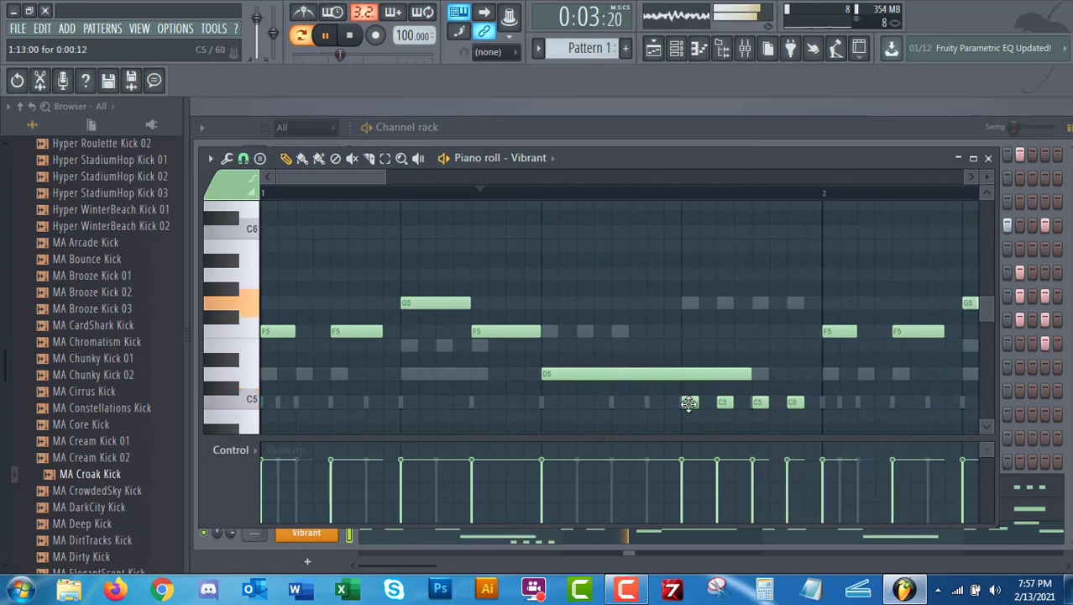
right_click(800, 403)
right_click(758, 404)
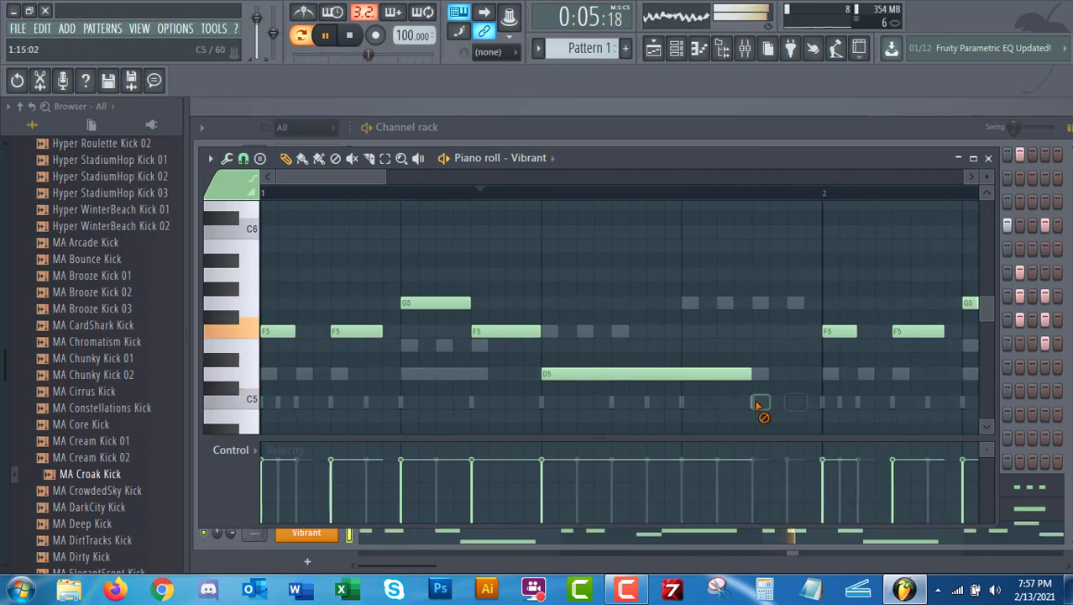
Step: Add a C5 note at step 15 of bar 1 in Vibrant and set its length to one step
click(757, 403)
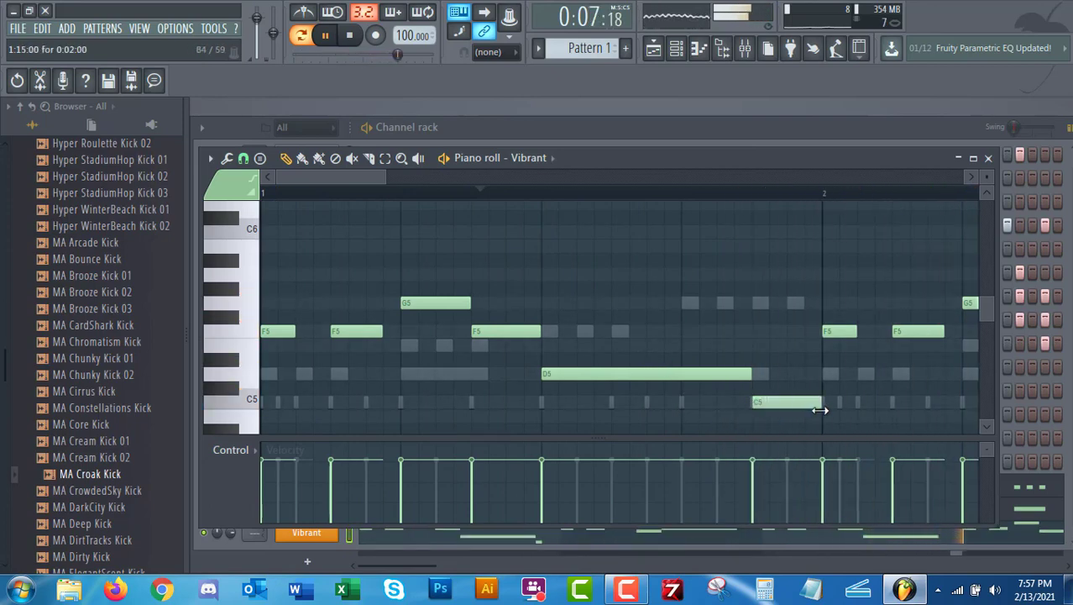
click(468, 200)
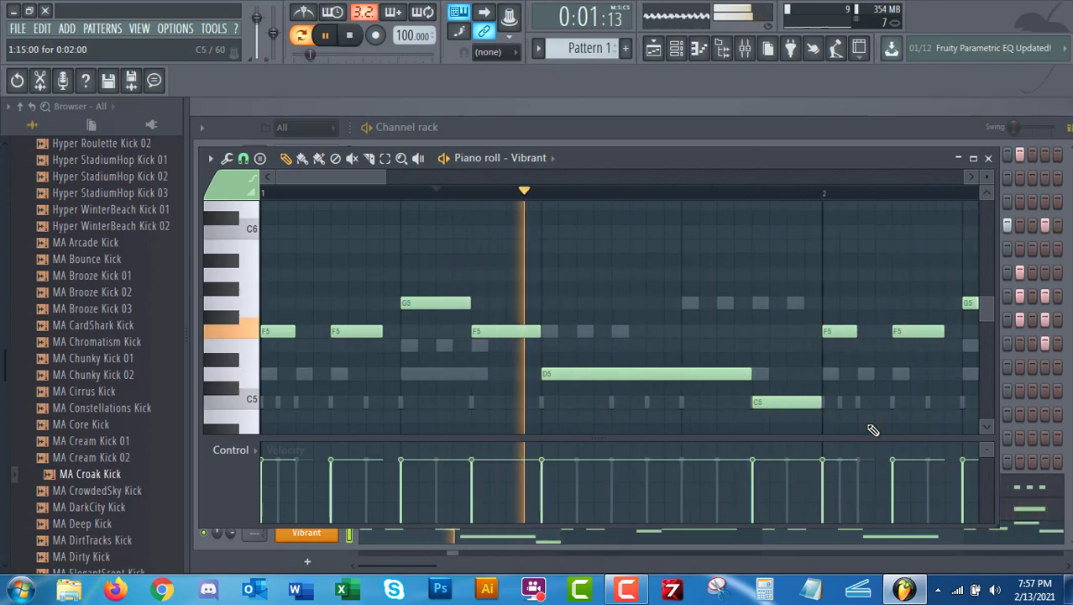
drag(815, 406, 773, 408)
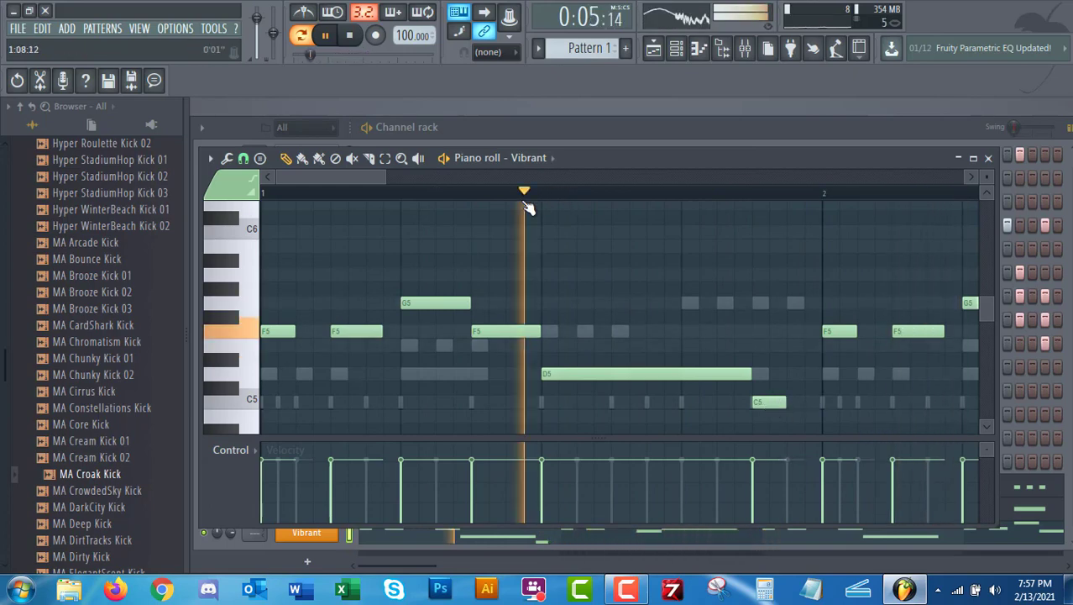
Step: Try the C5 note half a step later in bar 1, then half-step C5 and D5 notes at steps 15 and 16
right_click(782, 404)
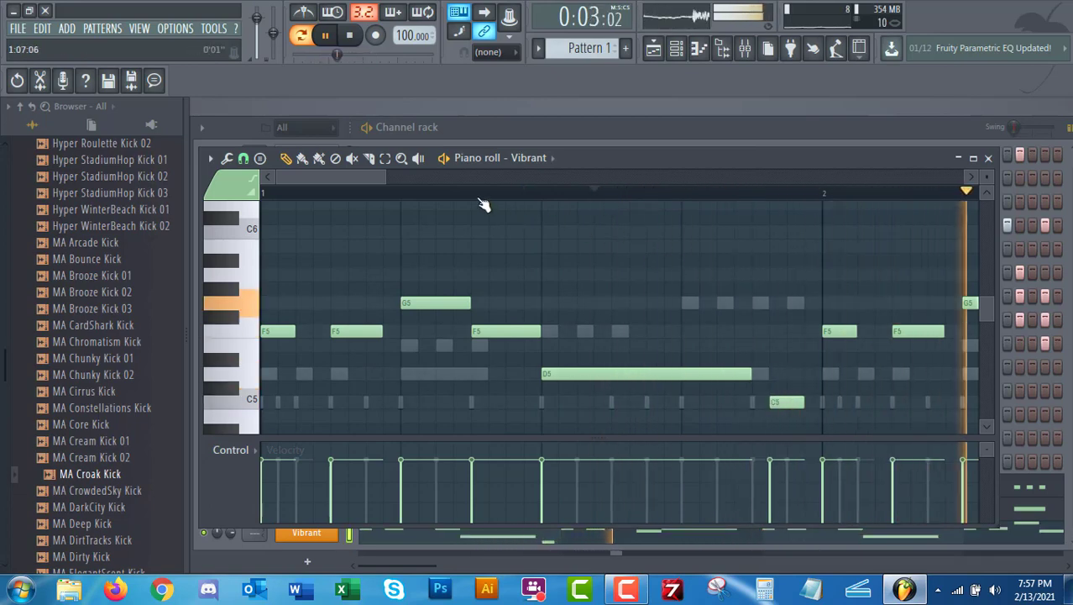
drag(778, 401, 760, 402)
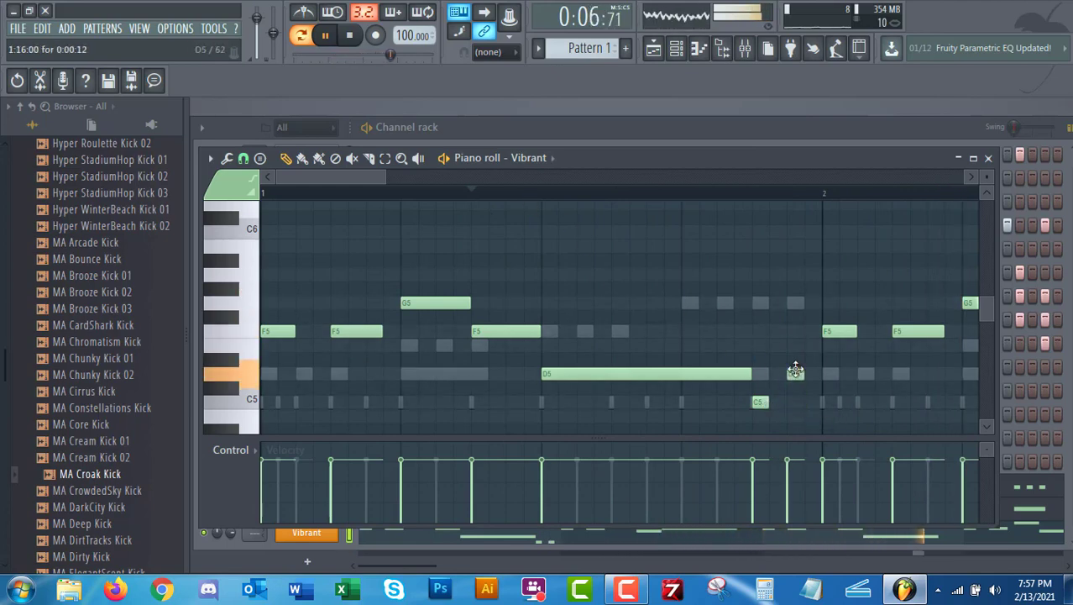
click(521, 195)
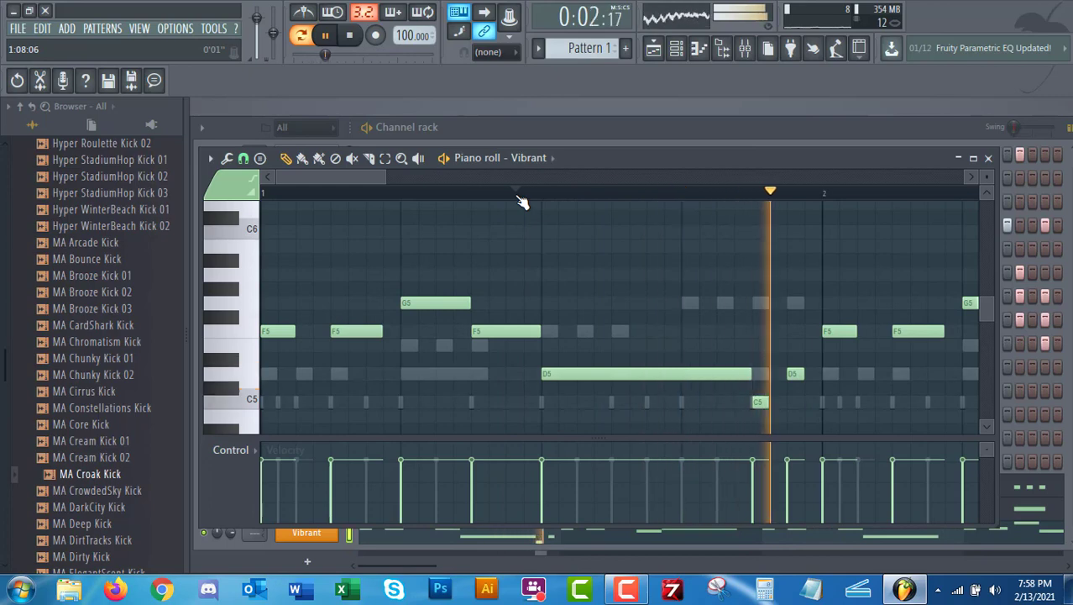
click(470, 194)
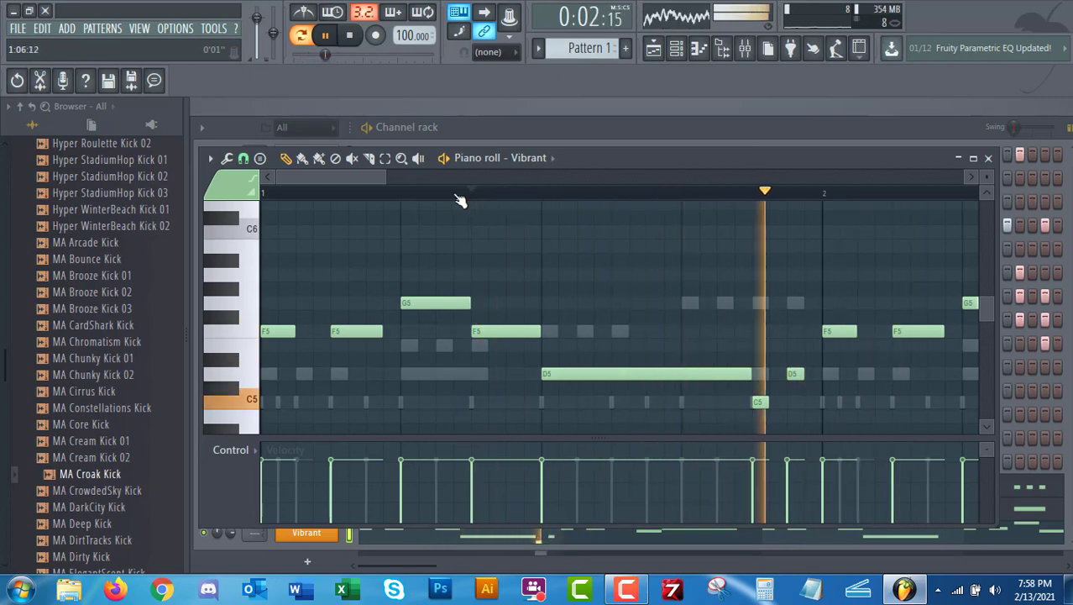
Step: Replace the C5 note at step 15 of bar 1 in Vibrant with a half-step D5 note
click(416, 195)
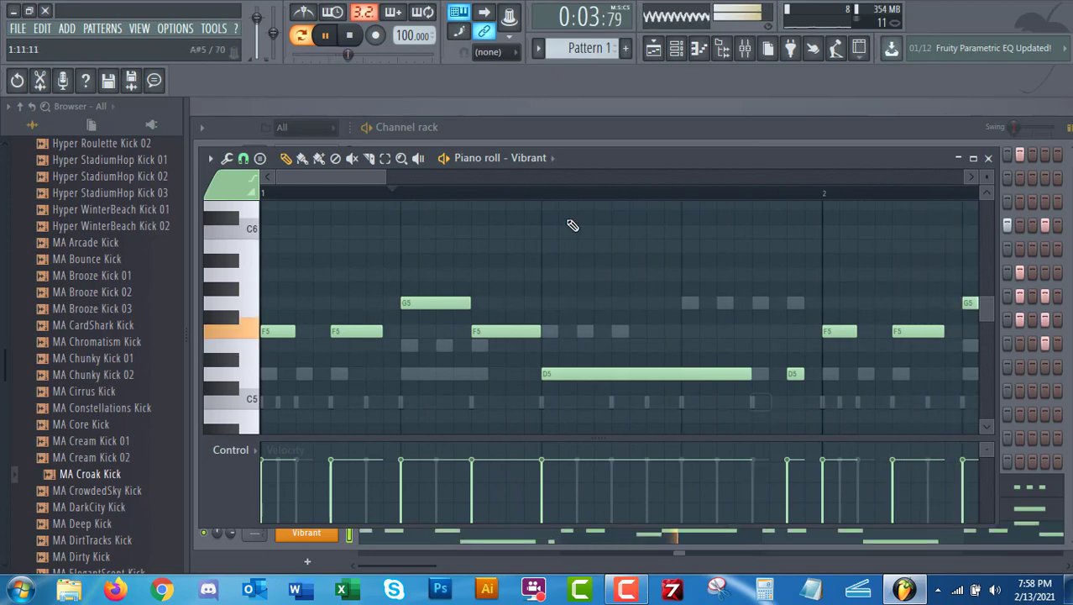
click(517, 197)
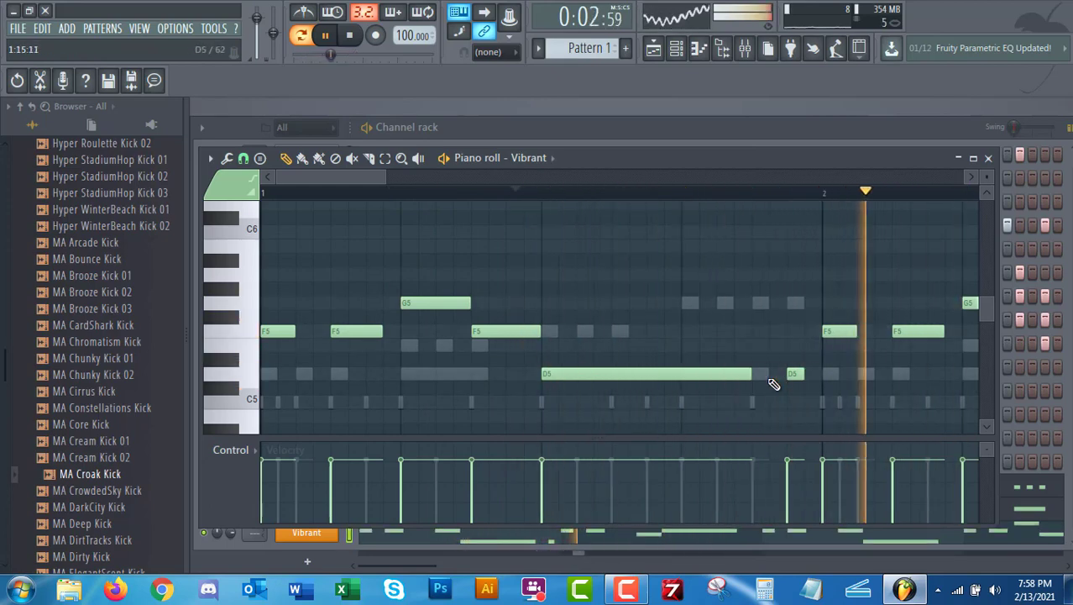
click(473, 200)
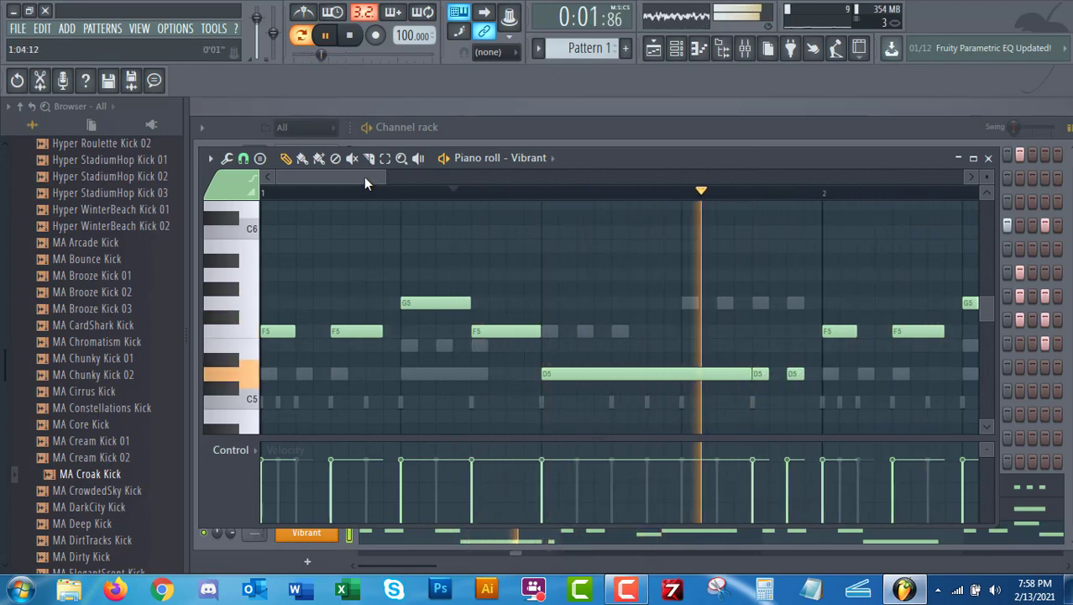
Step: Remove the short D5 notes ending bar 1, and try two short notes at steps 15 and 16 of bar 2 on D5, F5 and C5 before removing them
drag(364, 176, 448, 190)
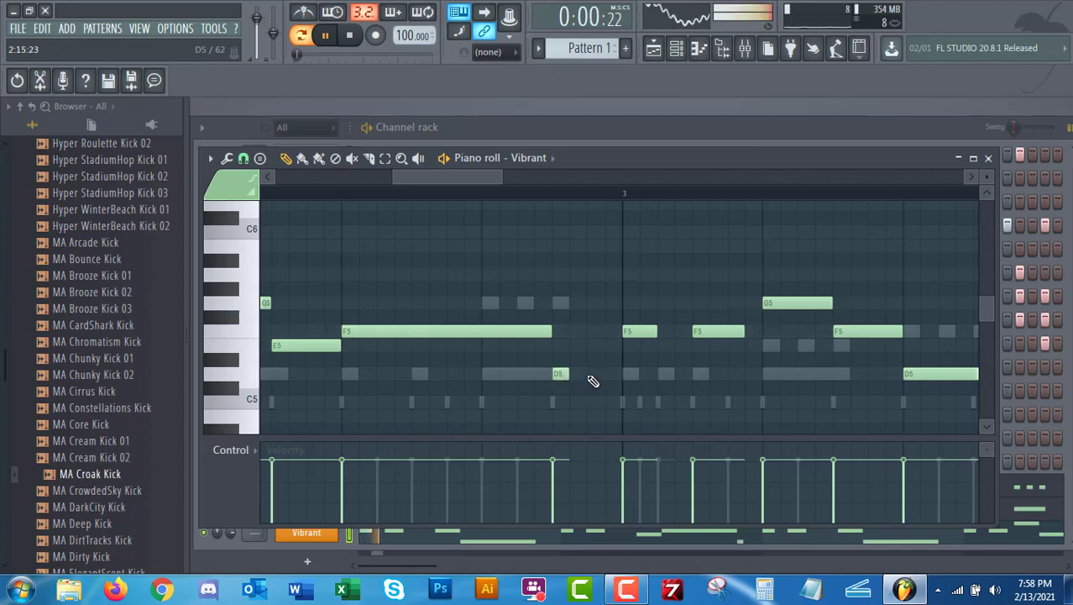
drag(430, 177, 320, 189)
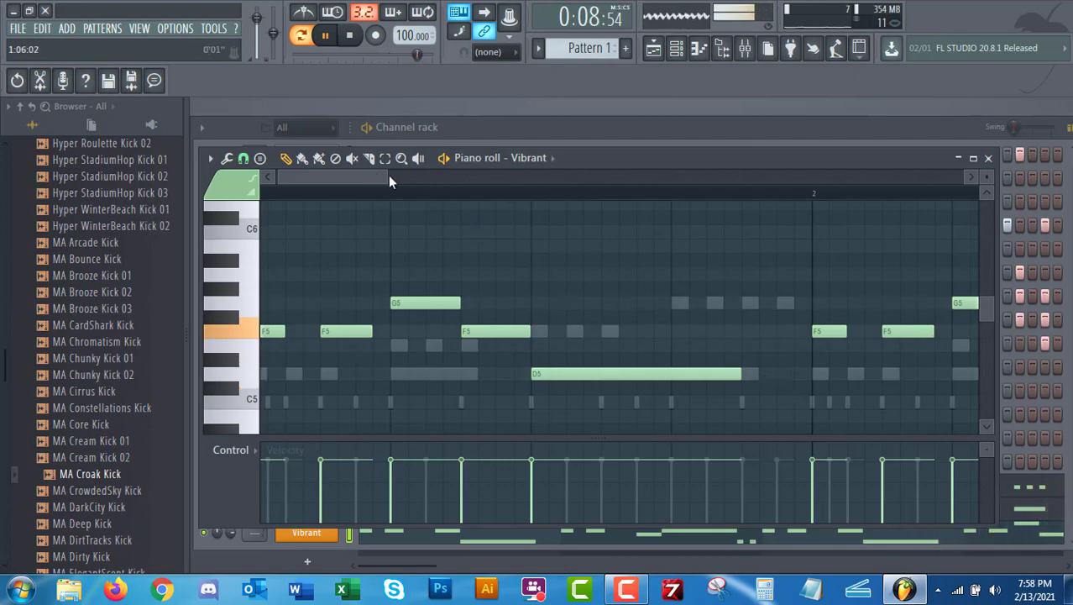
drag(389, 180, 475, 221)
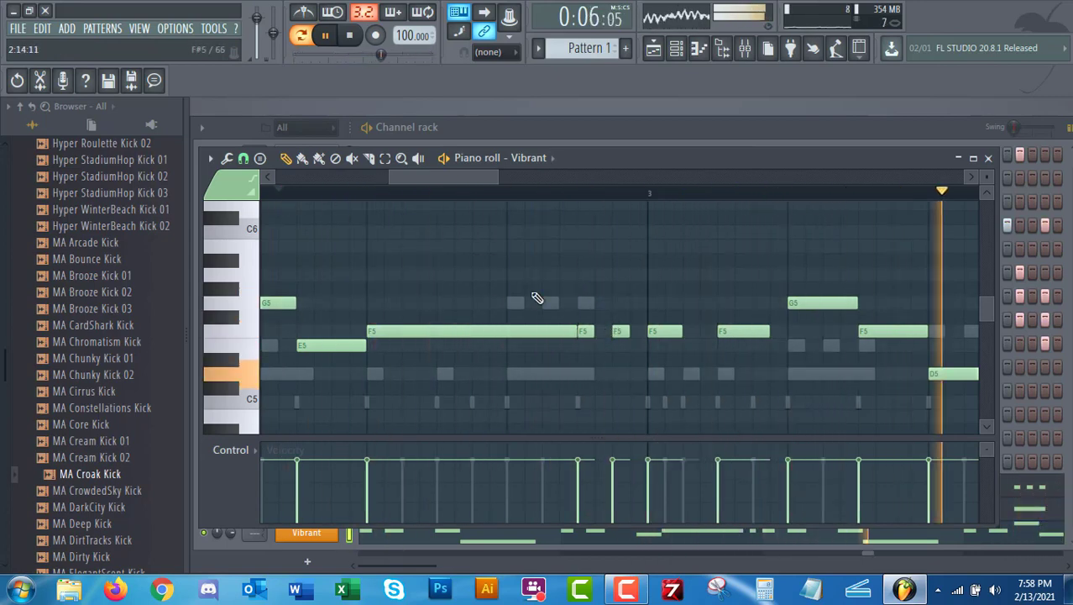
drag(585, 331, 580, 407)
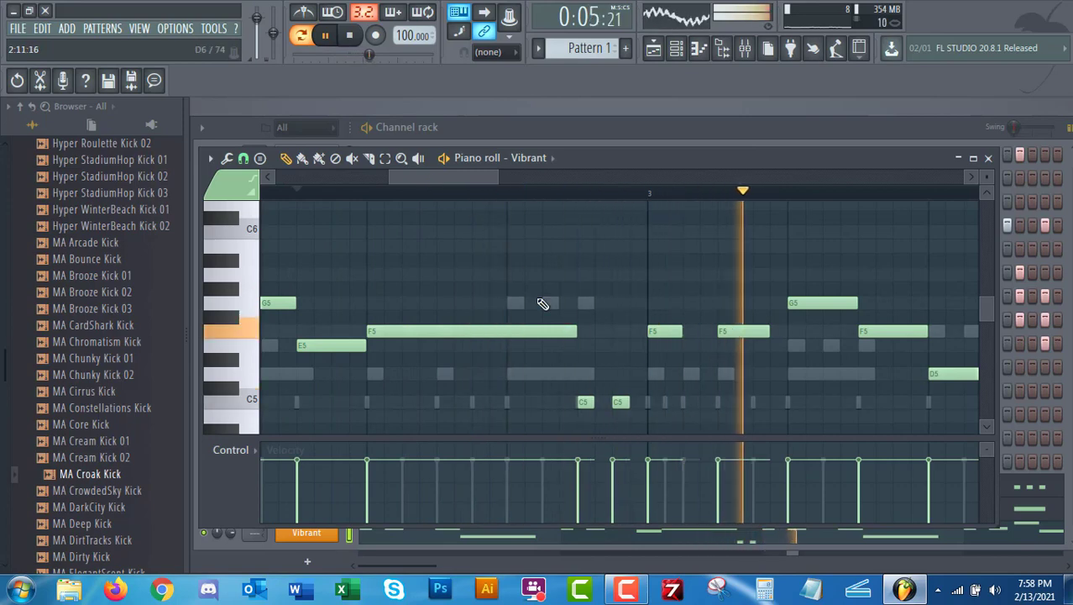
right_click(621, 401)
right_click(585, 402)
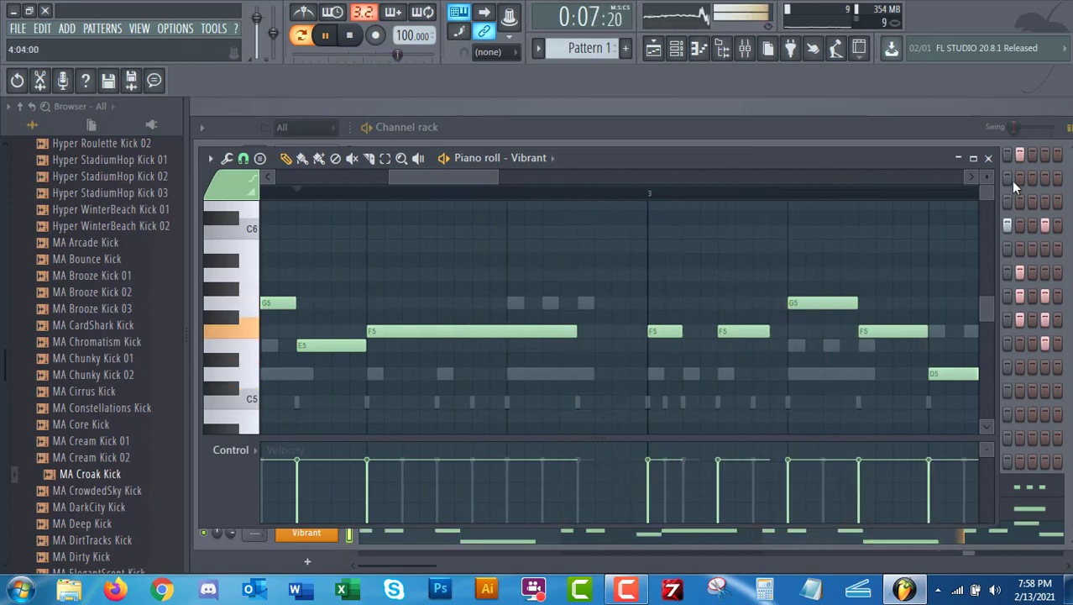
click(989, 158)
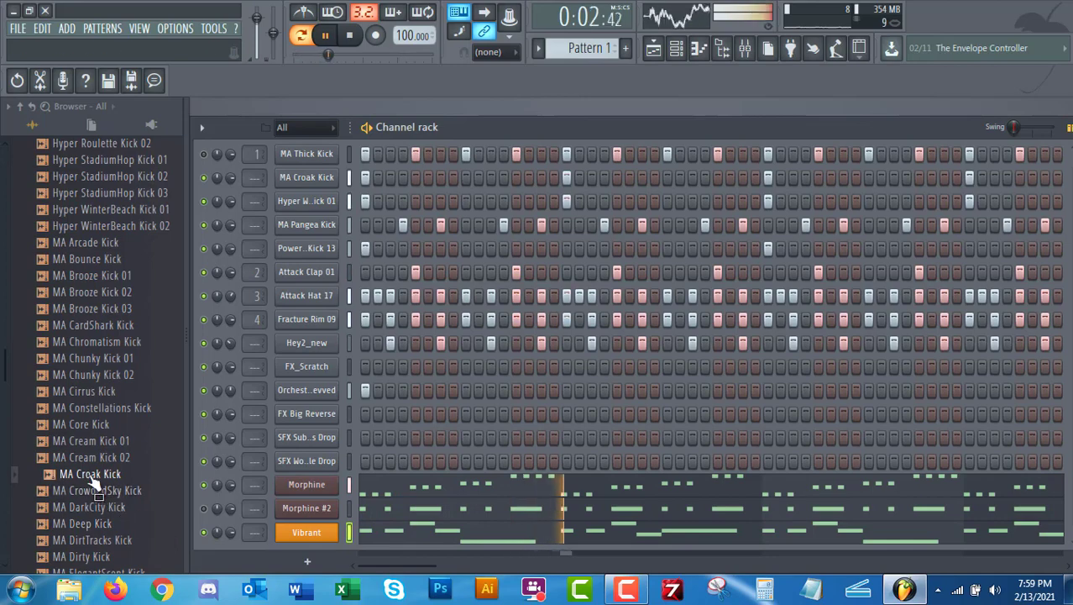
Step: Add the MA Croak Kick sample as a new channel below Vibrant and copy Vibrant's notes
drag(86, 475, 285, 548)
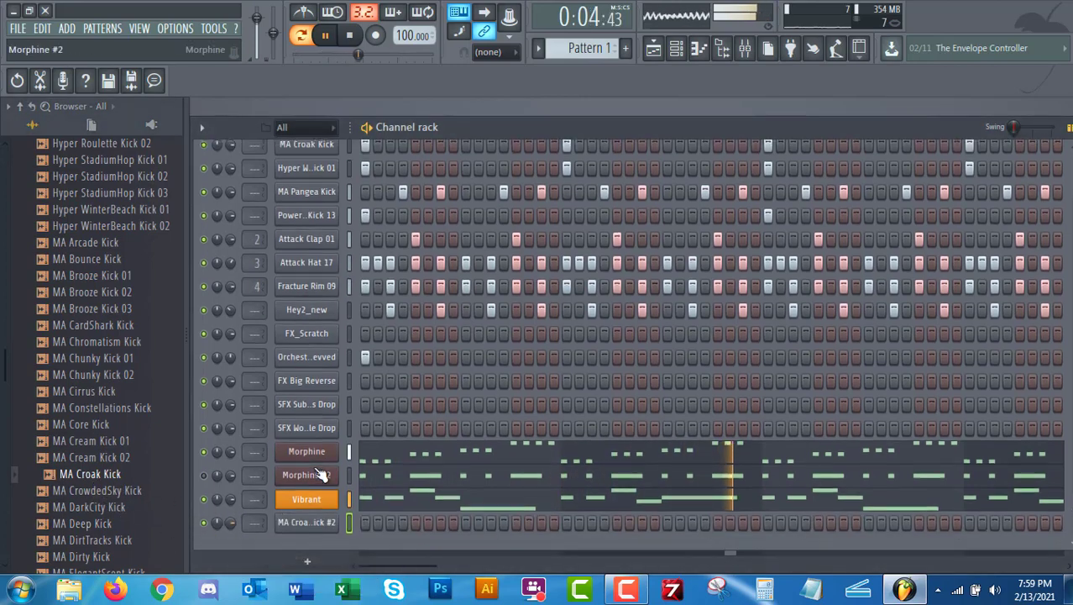
right_click(309, 500)
click(490, 394)
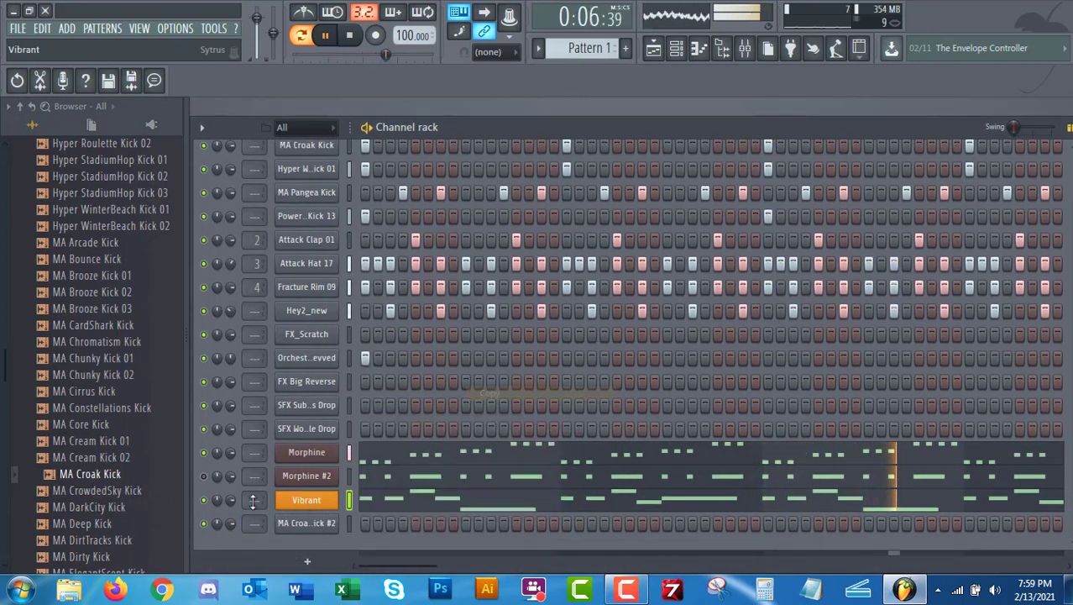
Step: Replace the new MA Croak Kick channel with Morphine and paste the copied Vibrant notes into it, muting Vibrant
right_click(319, 534)
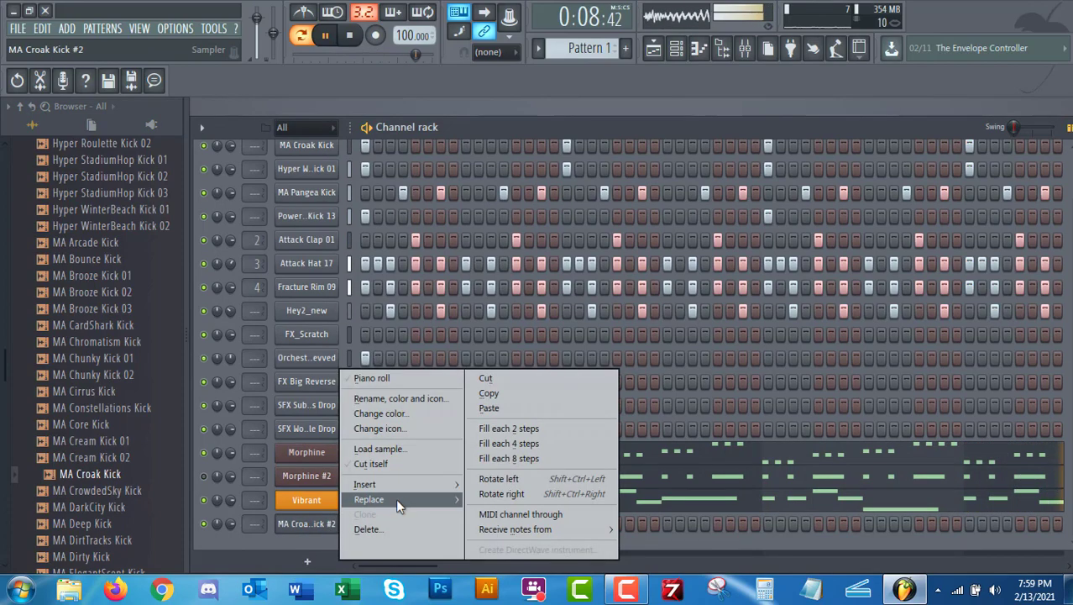
mouse_move(394, 434)
click(639, 355)
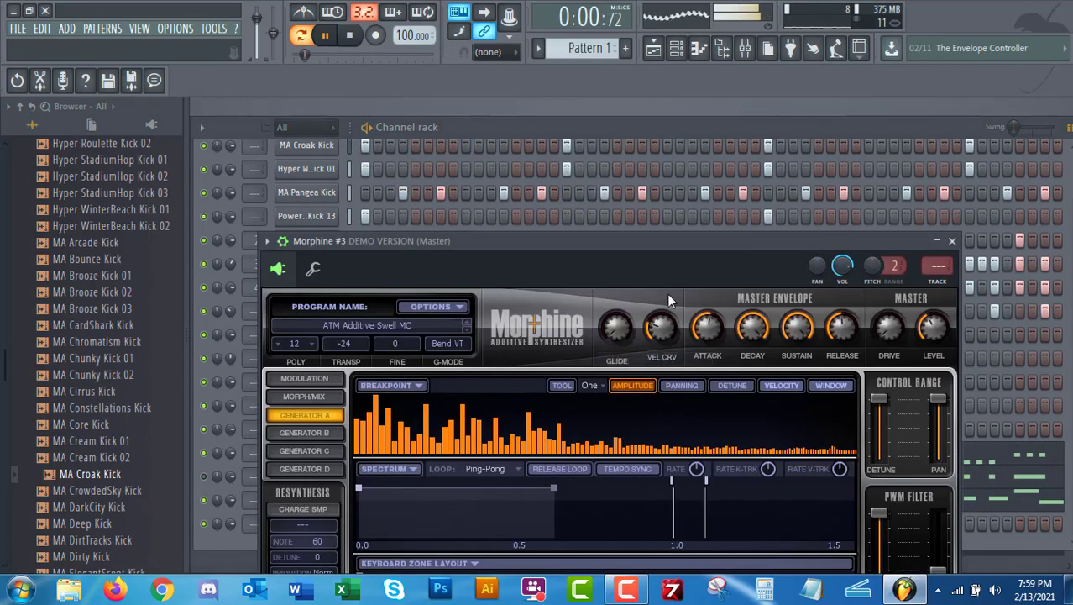
click(952, 241)
right_click(311, 523)
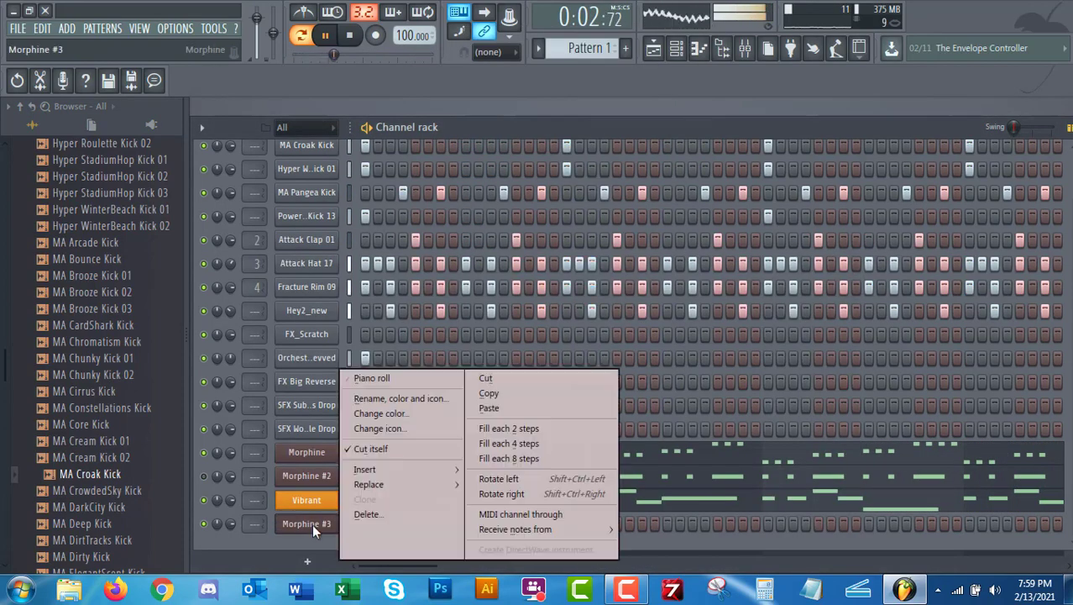
click(502, 409)
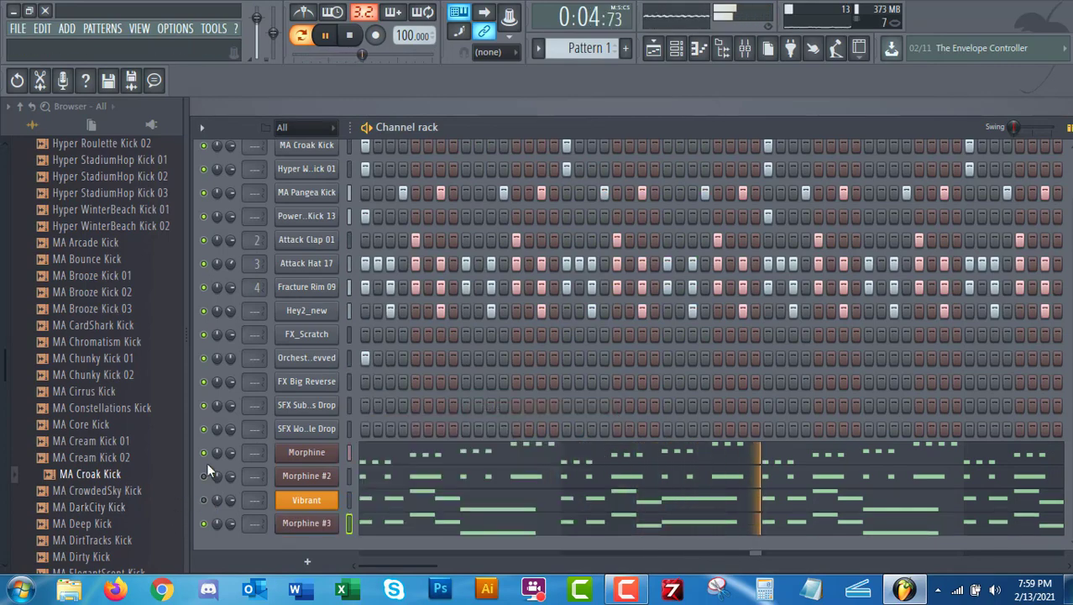
Step: Open the new Morphine channel's presets library, with the synth window moved higher
click(295, 526)
click(396, 326)
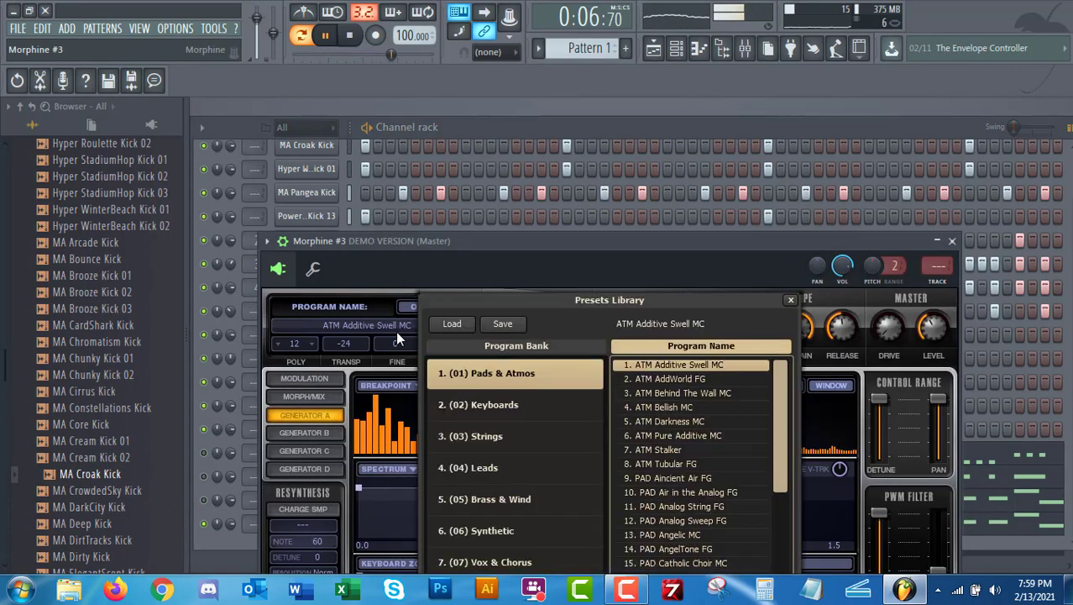
drag(663, 241, 660, 156)
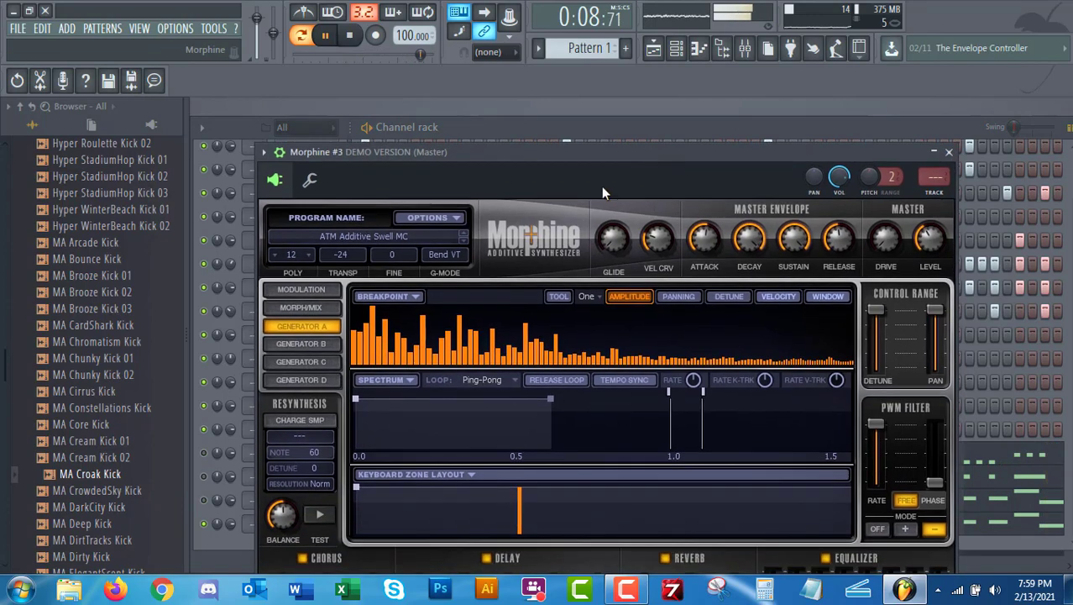
click(396, 239)
Step: Try the KBD Soft FM Keys NUC and KBD Soft Key NUC presets from Morphine's Keyboards bank
click(475, 316)
scroll(681, 455, down, 8)
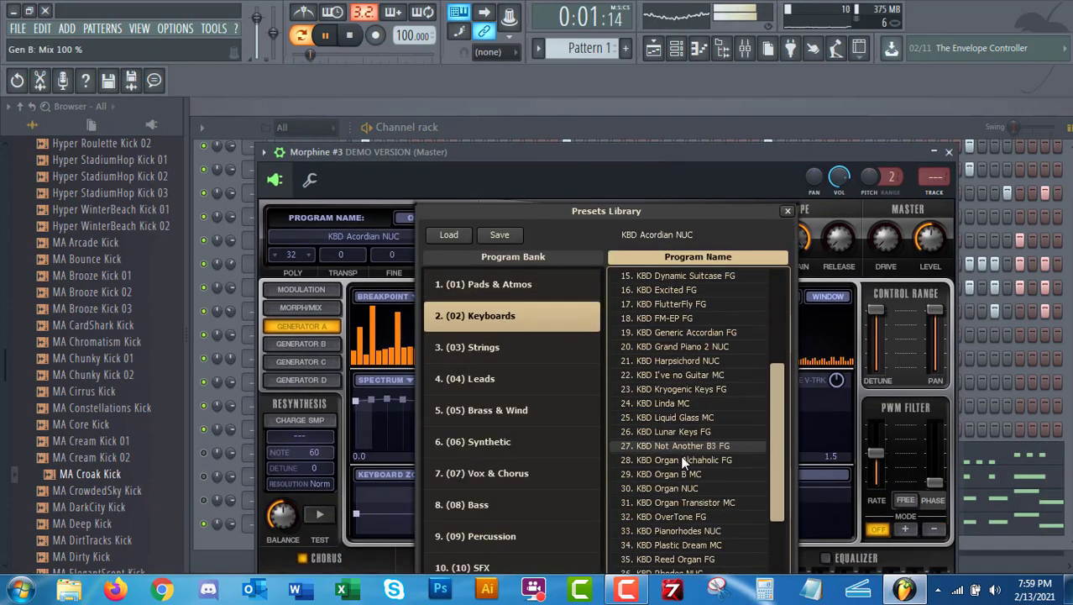
scroll(668, 512, down, 1)
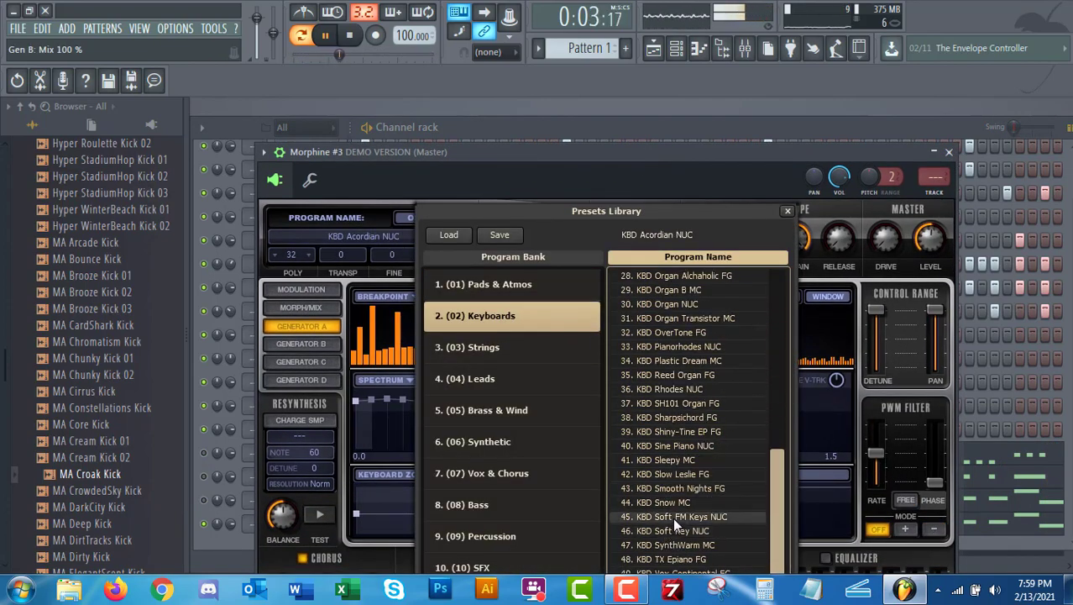
click(673, 517)
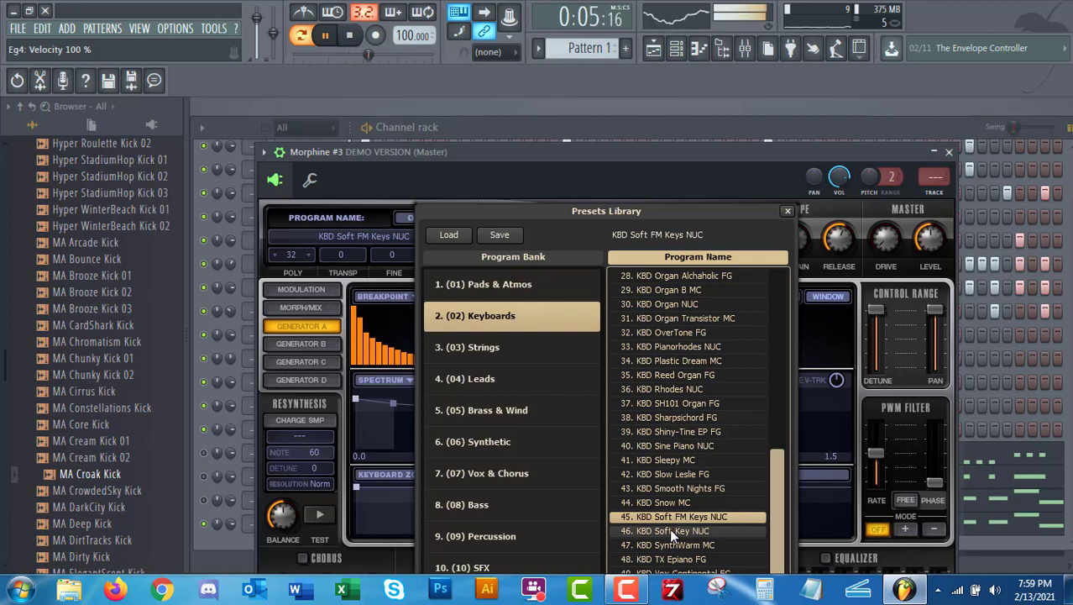
click(669, 530)
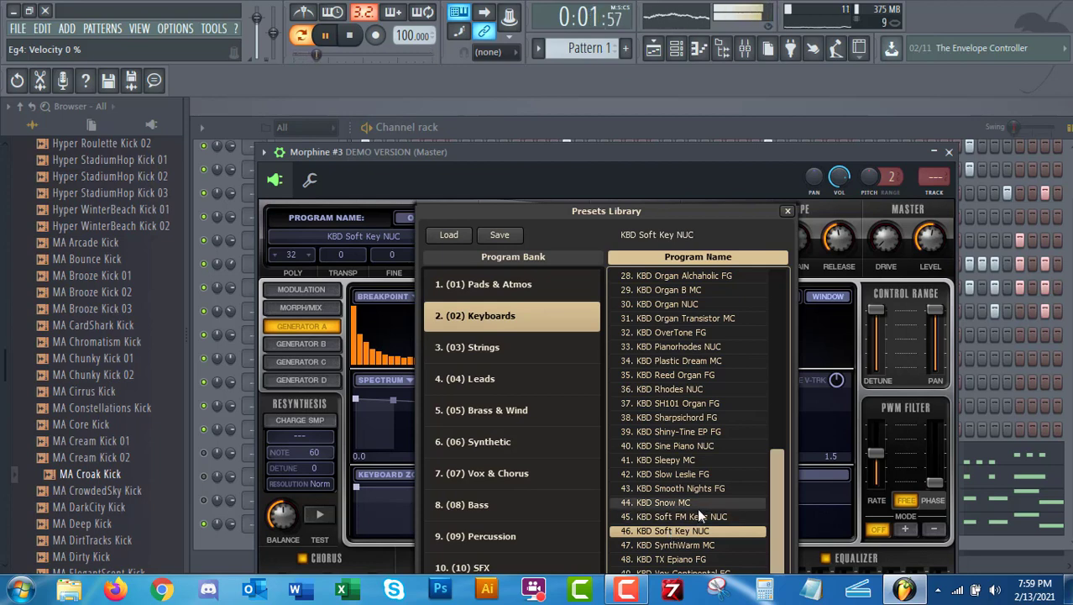
Step: Try the FM Bells, Analog Bell, Xmas Bell and Vibraphone presets from the Percussion bank, and WND Crystalis Flute FG from Brass & Wind
click(503, 534)
click(649, 391)
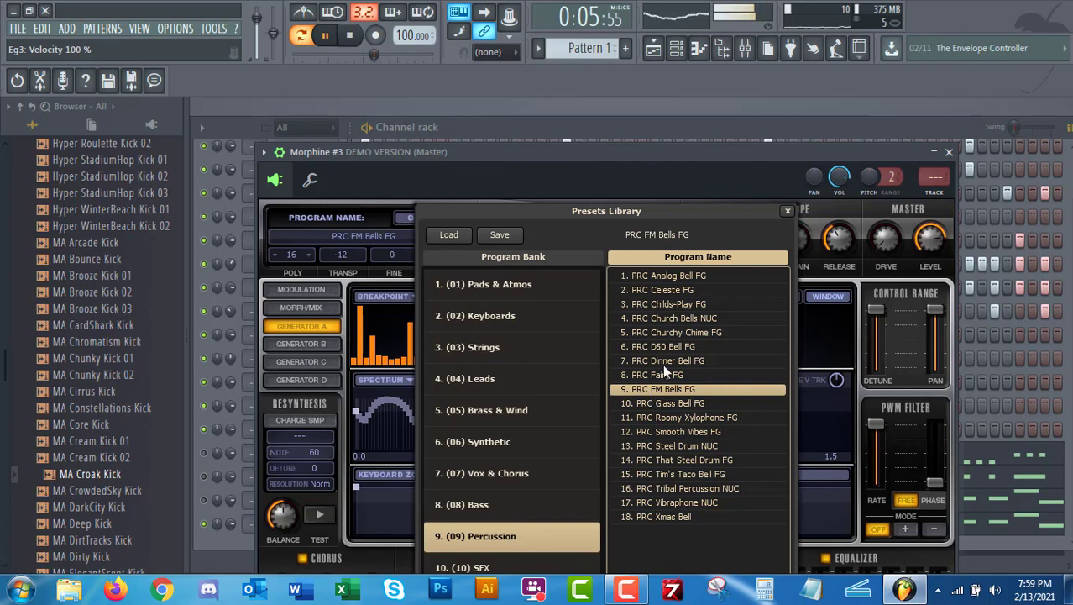
click(689, 275)
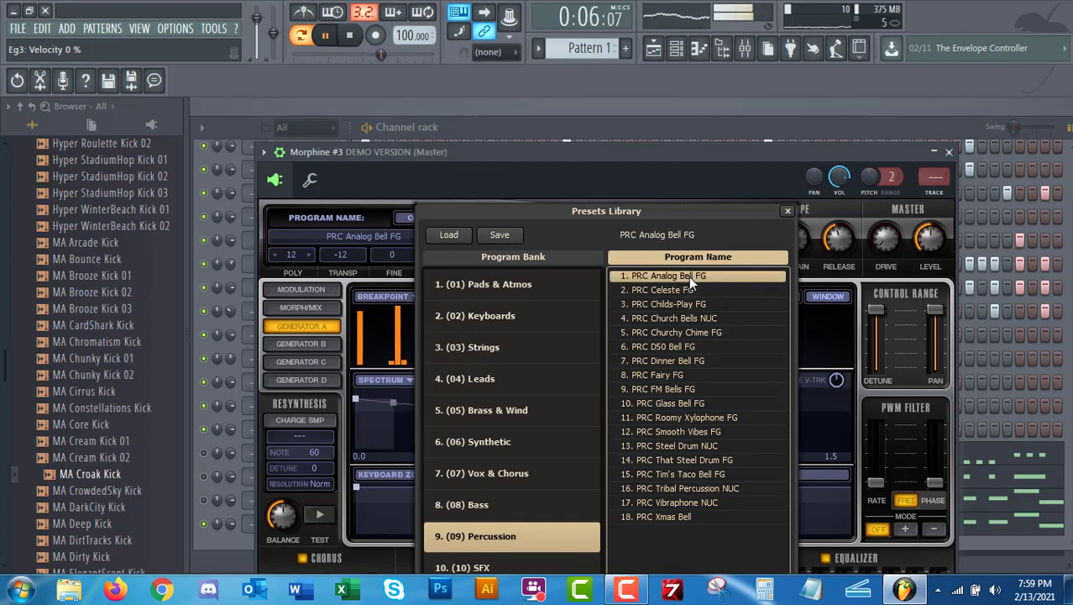
click(672, 516)
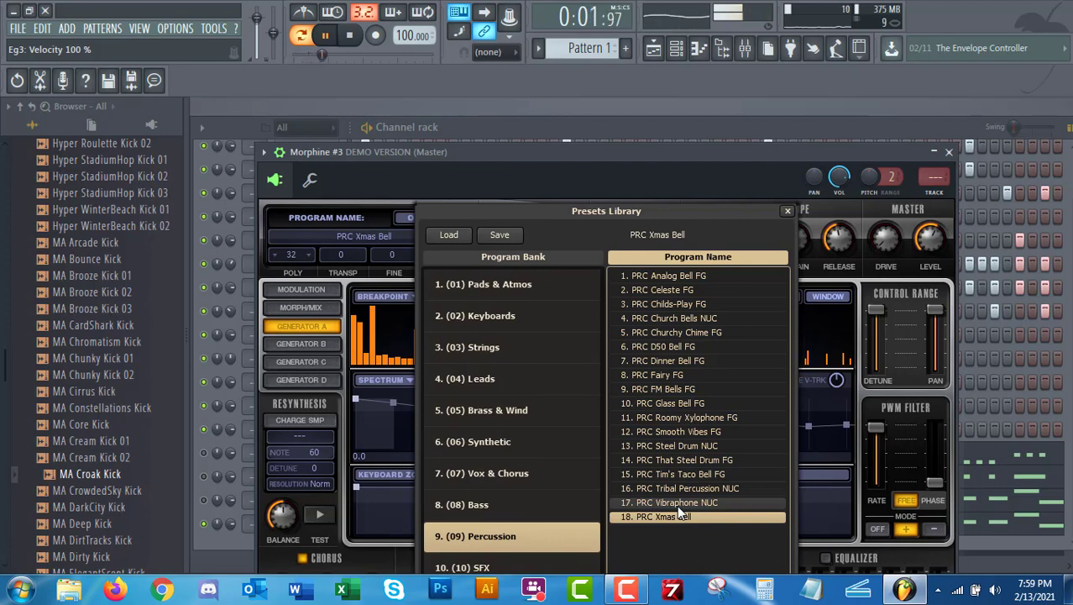
click(677, 505)
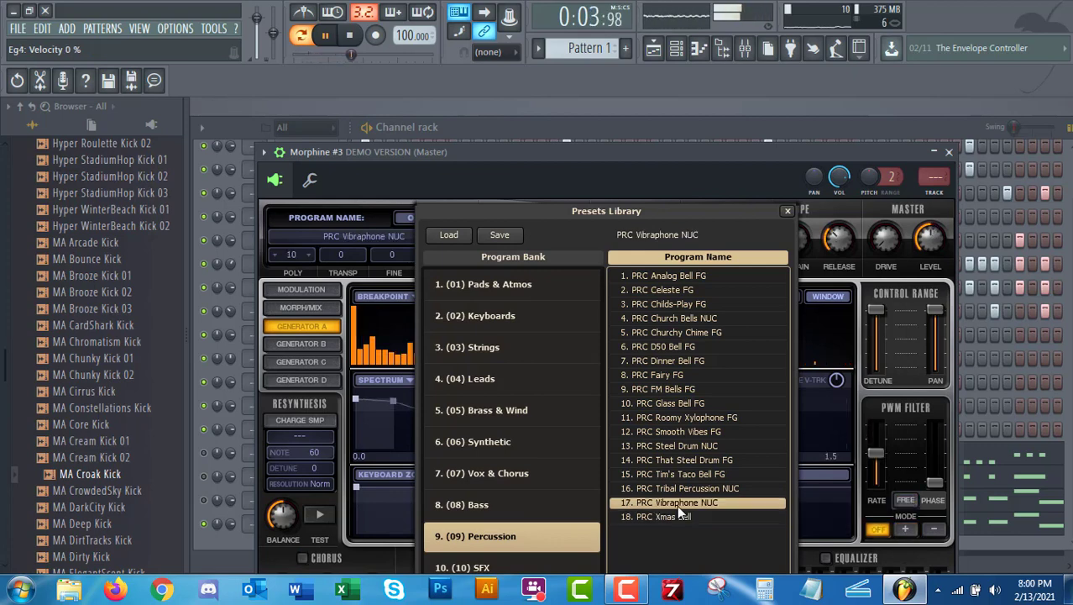
click(676, 515)
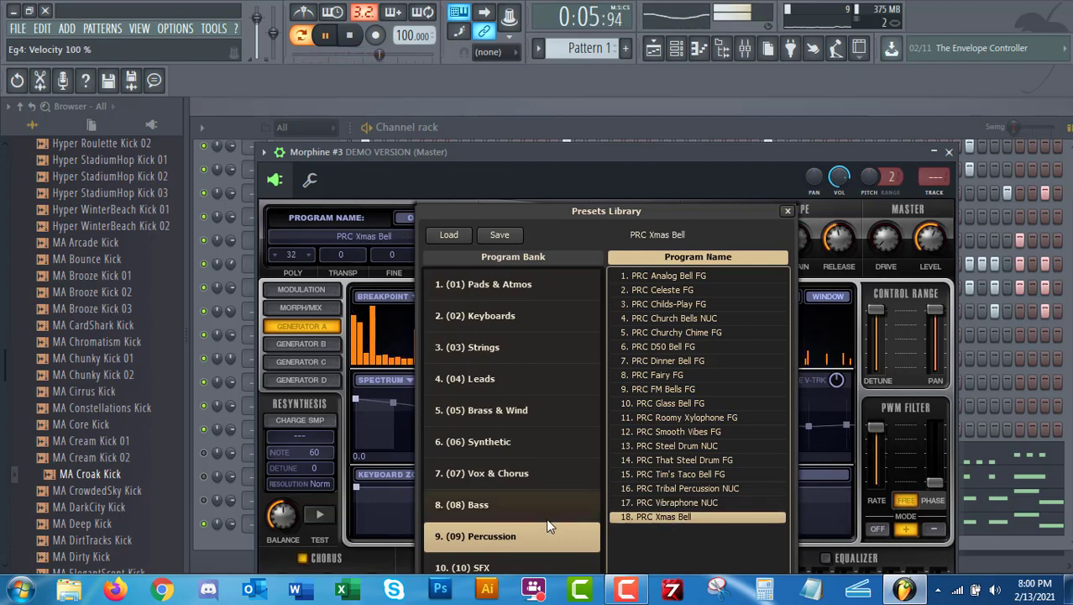
click(676, 277)
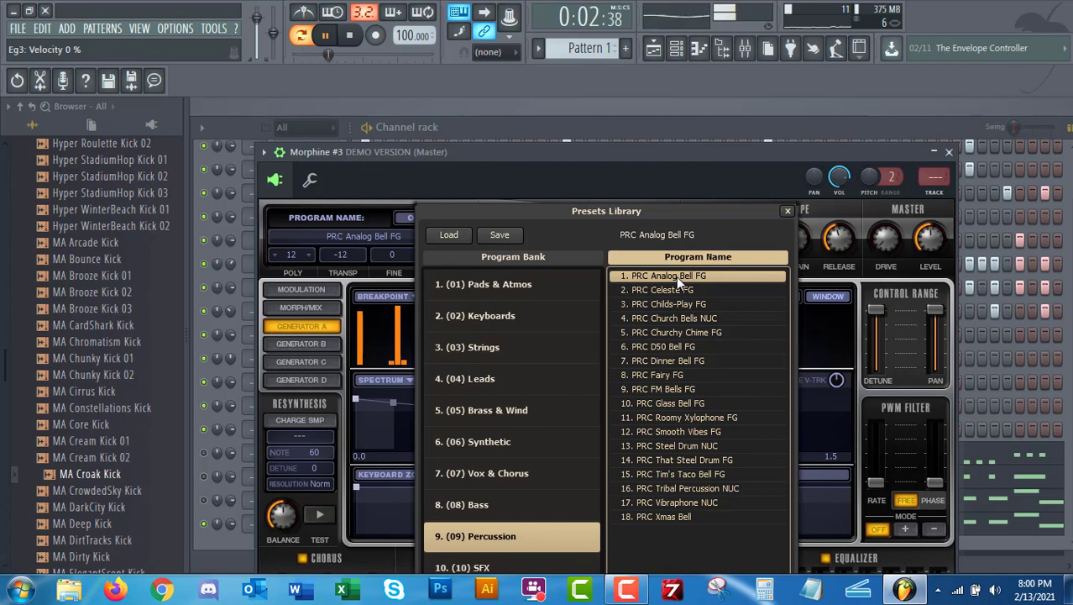
click(492, 409)
click(666, 418)
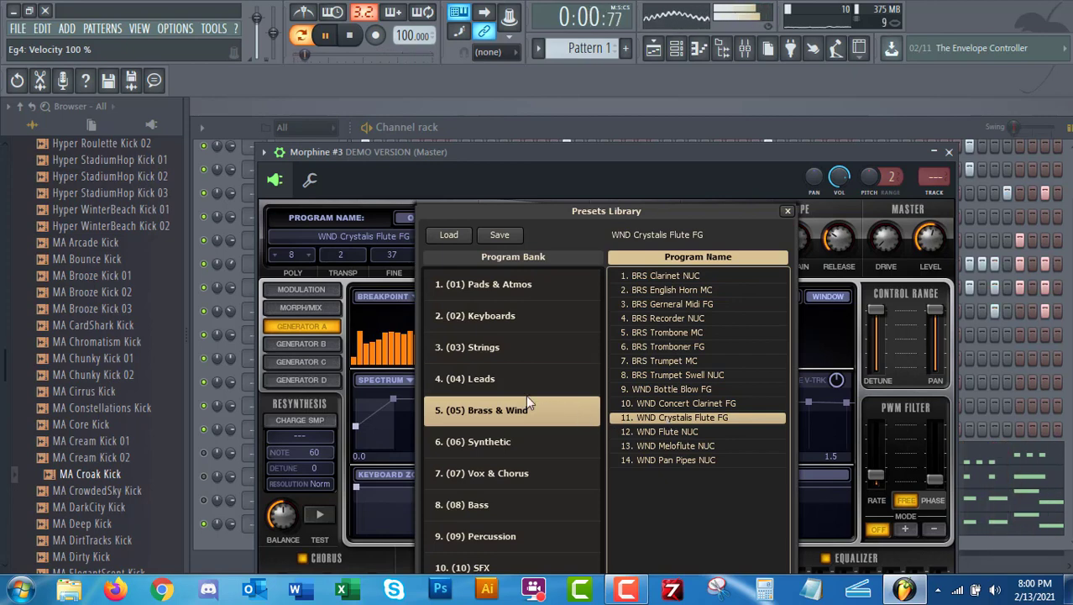
Step: Load the LED Jupiter MC preset from Morphine's Leads bank
click(502, 377)
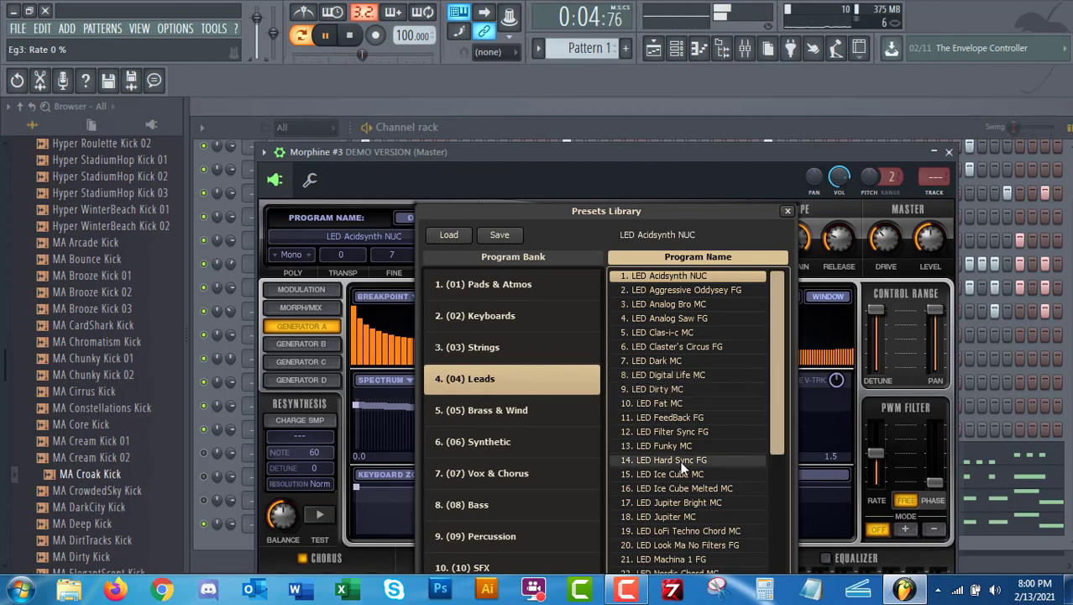
scroll(674, 468, down, 1)
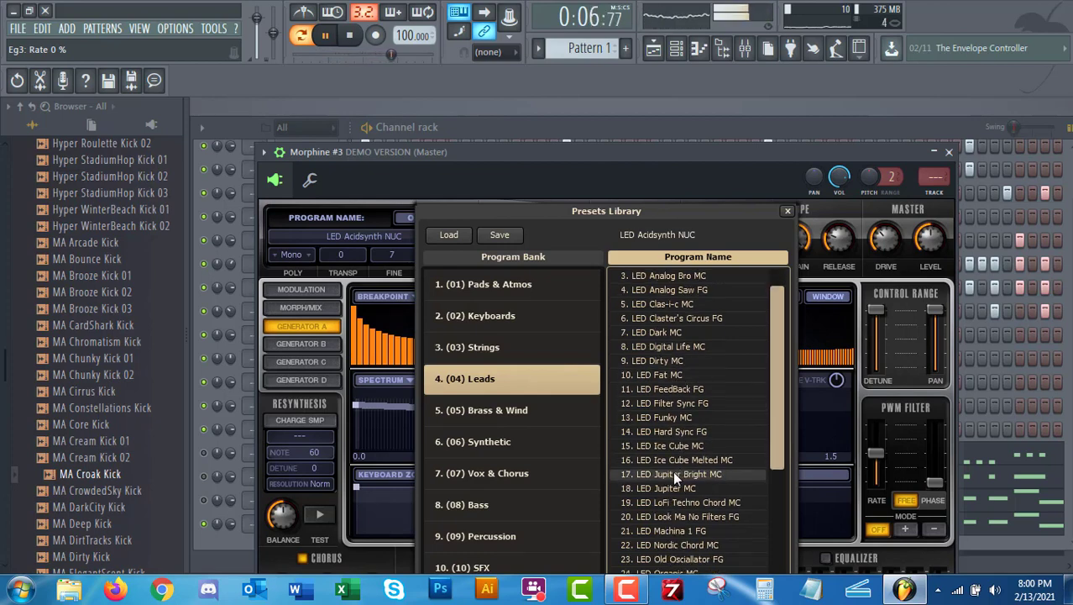
click(668, 490)
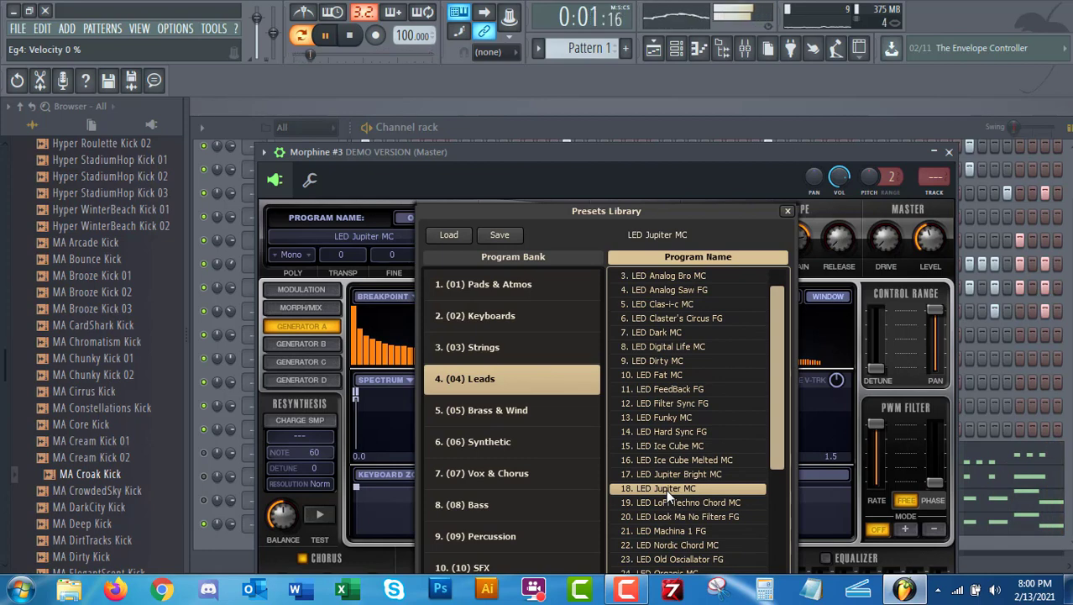
Step: Try the LED Nordic Chord MC and LED PWM Filter MC leads, and the WND Crystalis Flute FG preset from the Brass & Wind bank
click(660, 548)
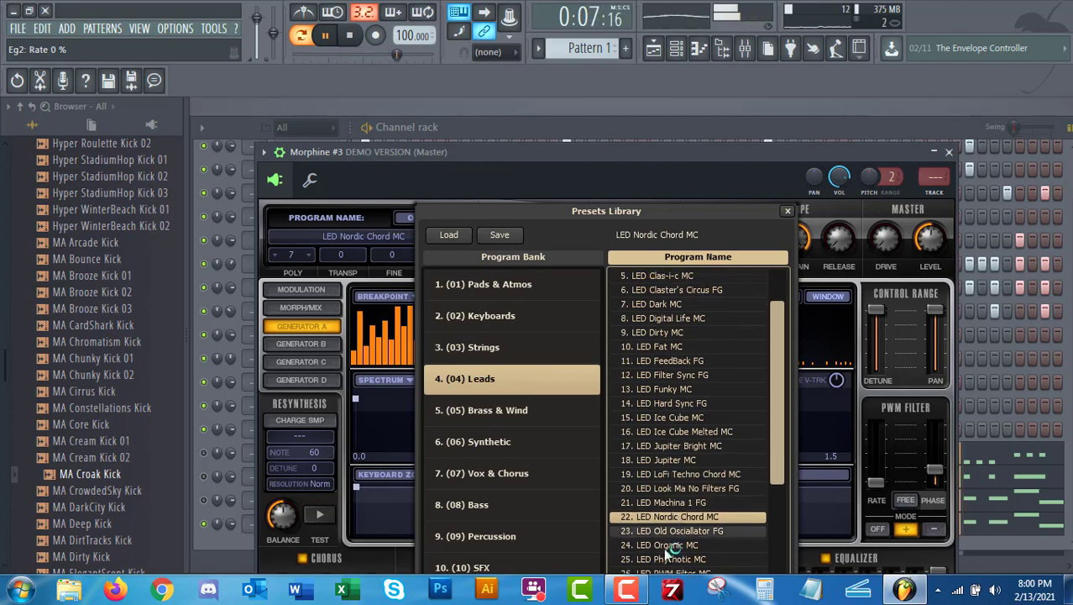
scroll(670, 538, down, 1)
click(665, 558)
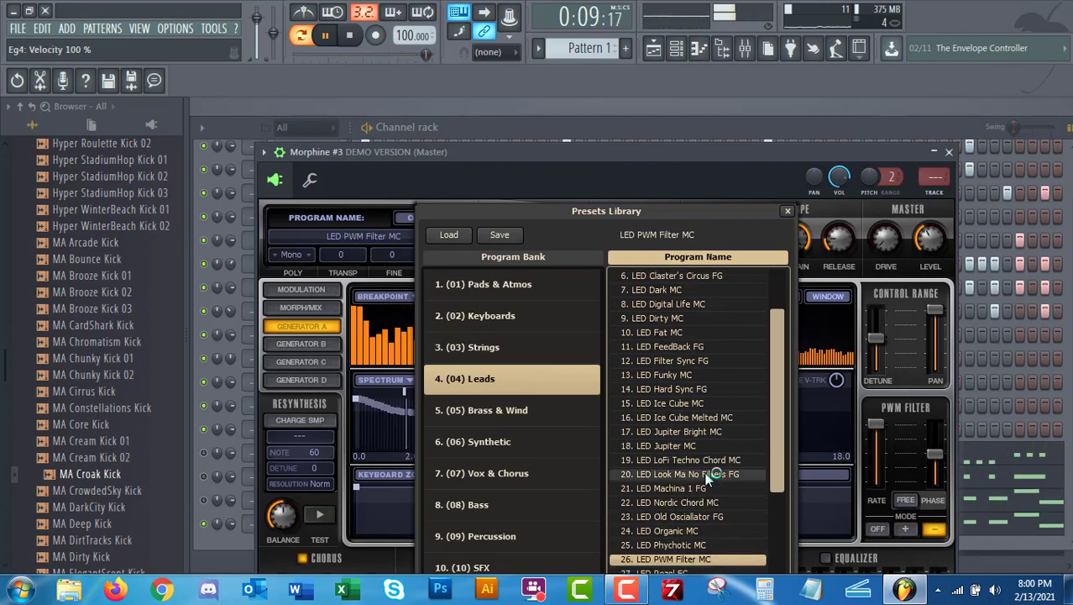
scroll(706, 476, down, 1)
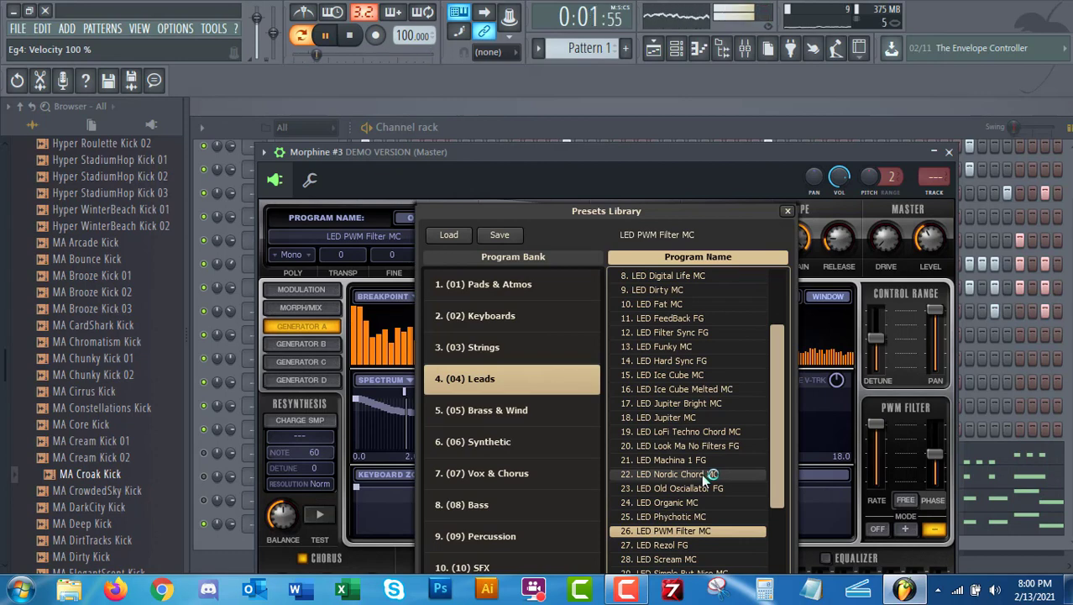
click(498, 412)
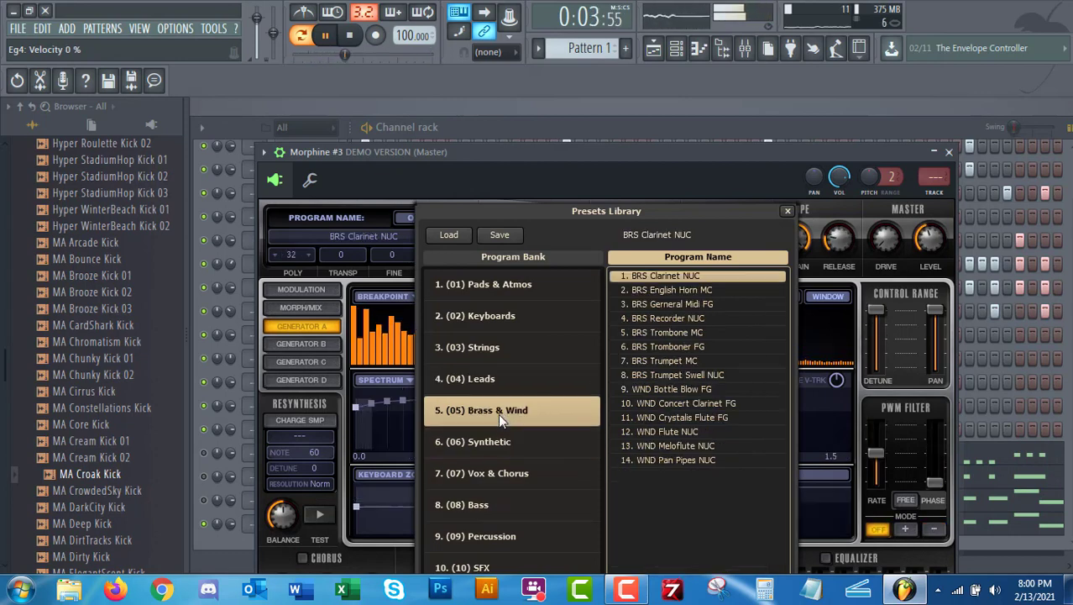
click(650, 420)
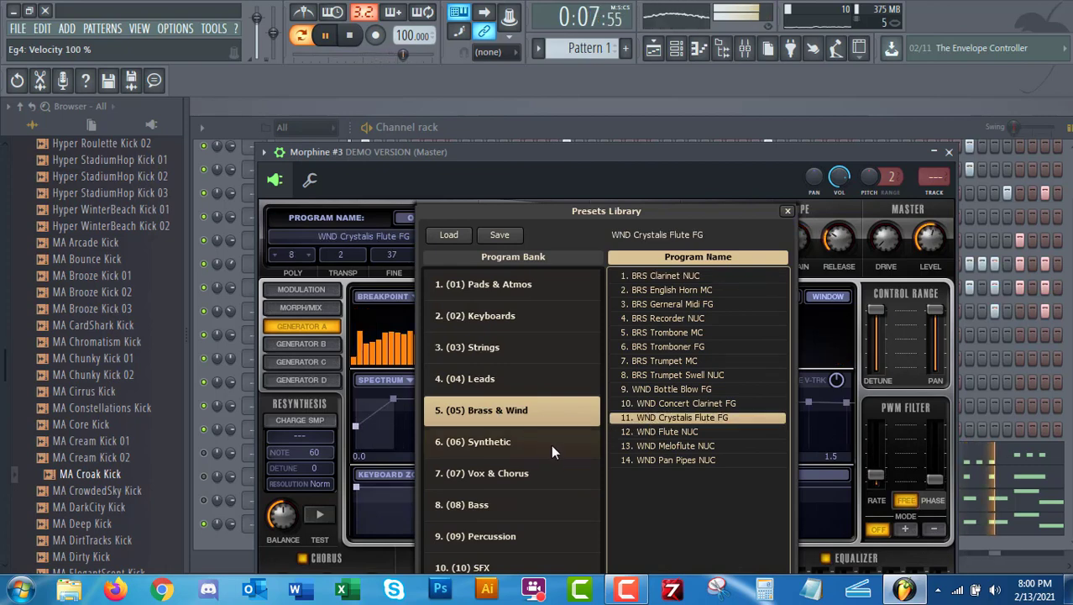
Step: Try the LED Hard Sync FG, LED Ice Cube MC and LED Dirty MC presets from the Leads bank
click(495, 379)
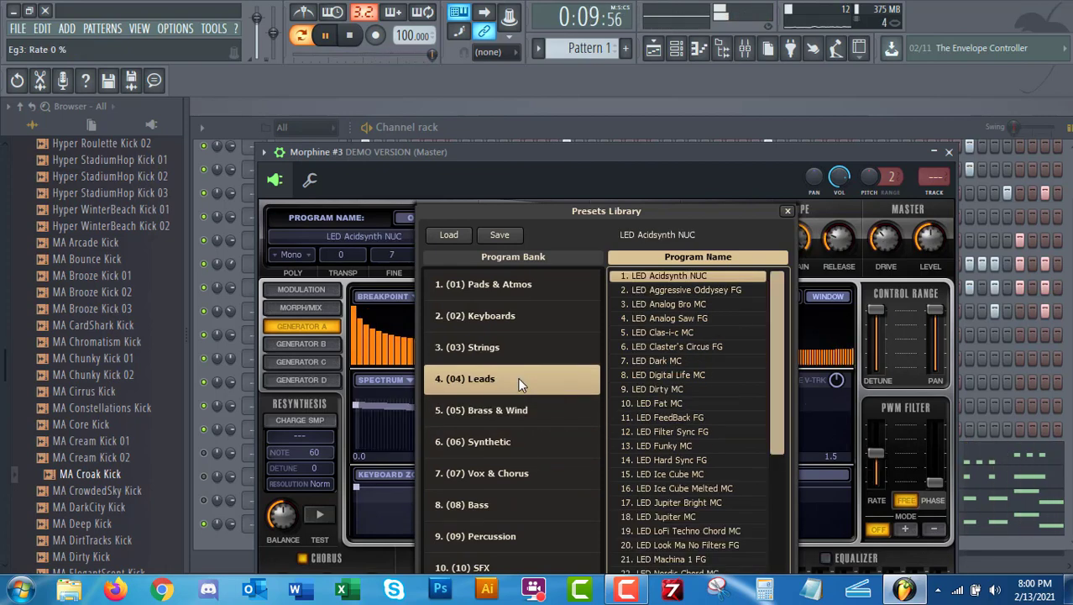
click(665, 461)
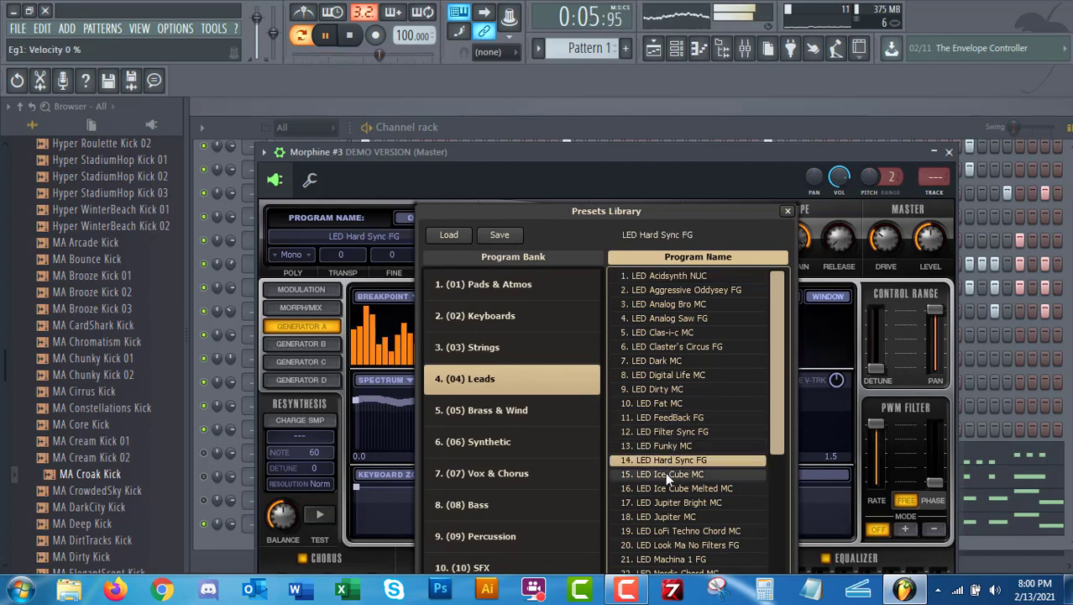
click(668, 475)
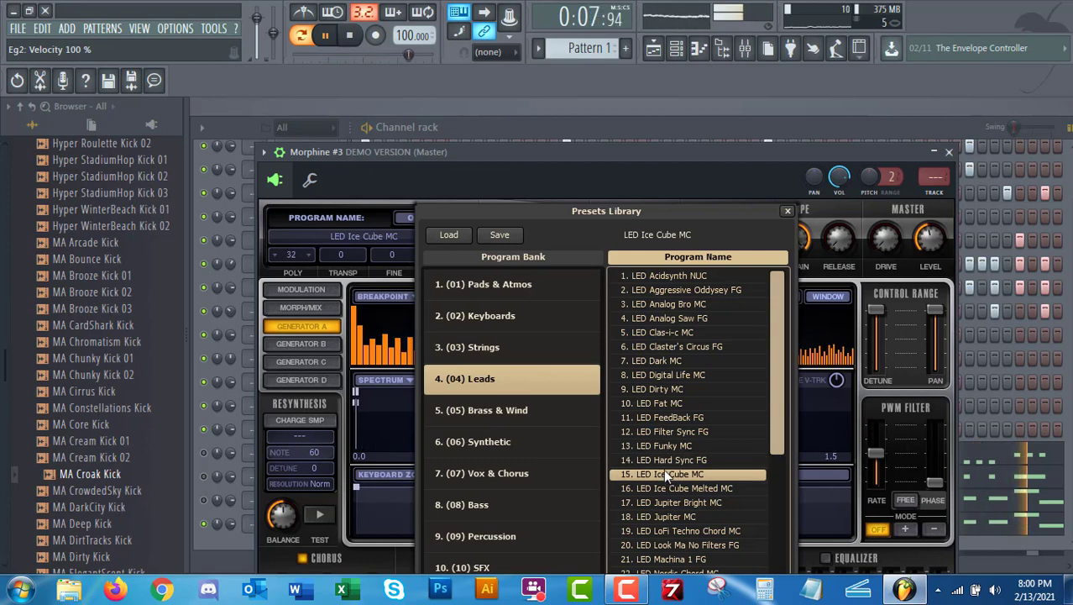
click(672, 388)
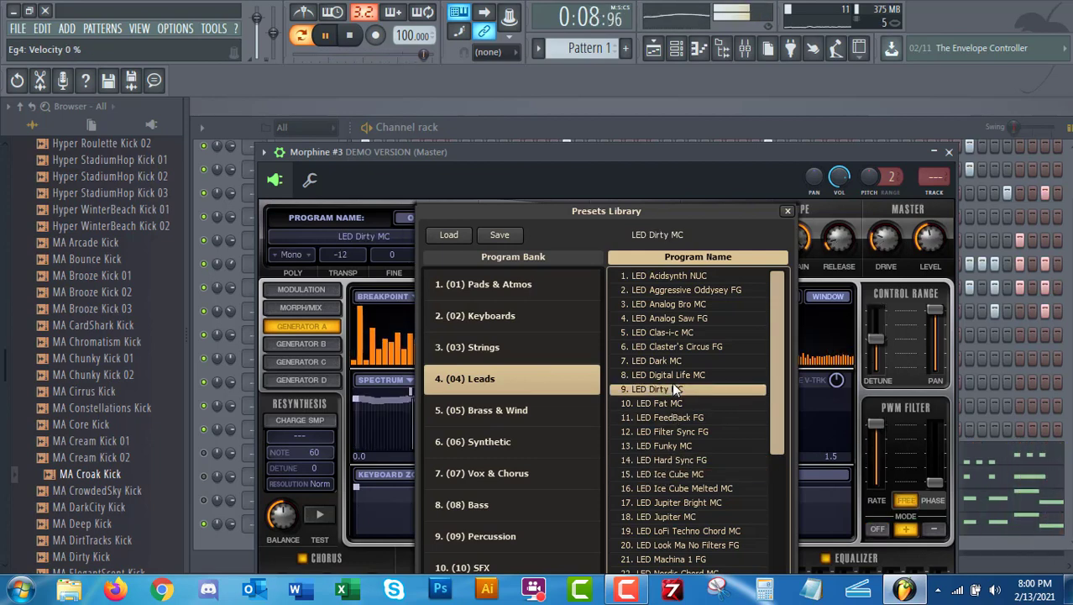
Step: Try the WND Flute NUC, WND Meloflute NUC and WND Pan Pipes NUC presets from the Brass & Wind bank
click(544, 415)
click(665, 431)
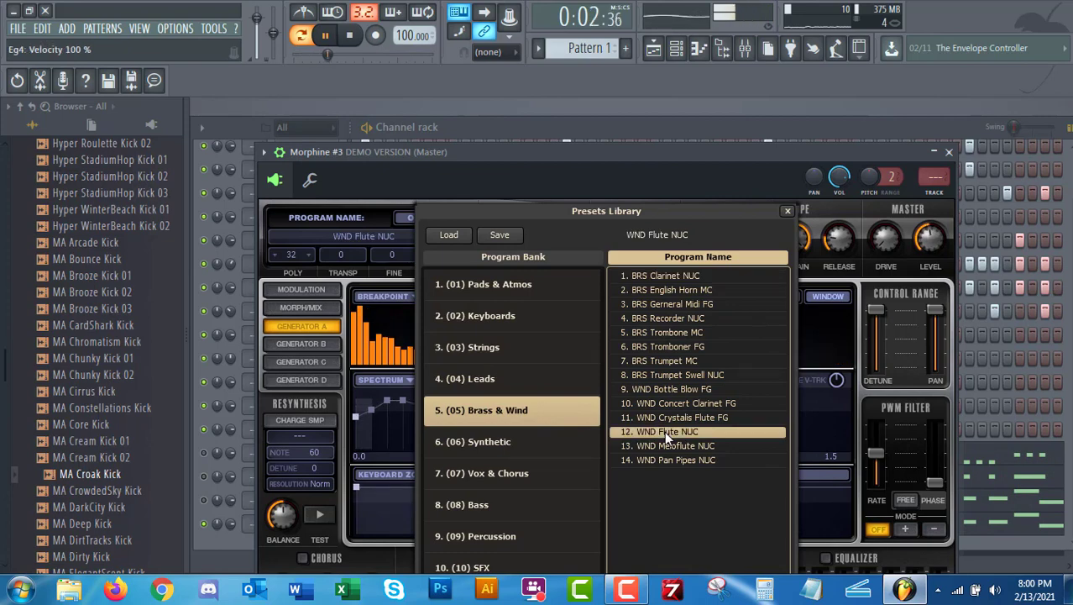
click(668, 446)
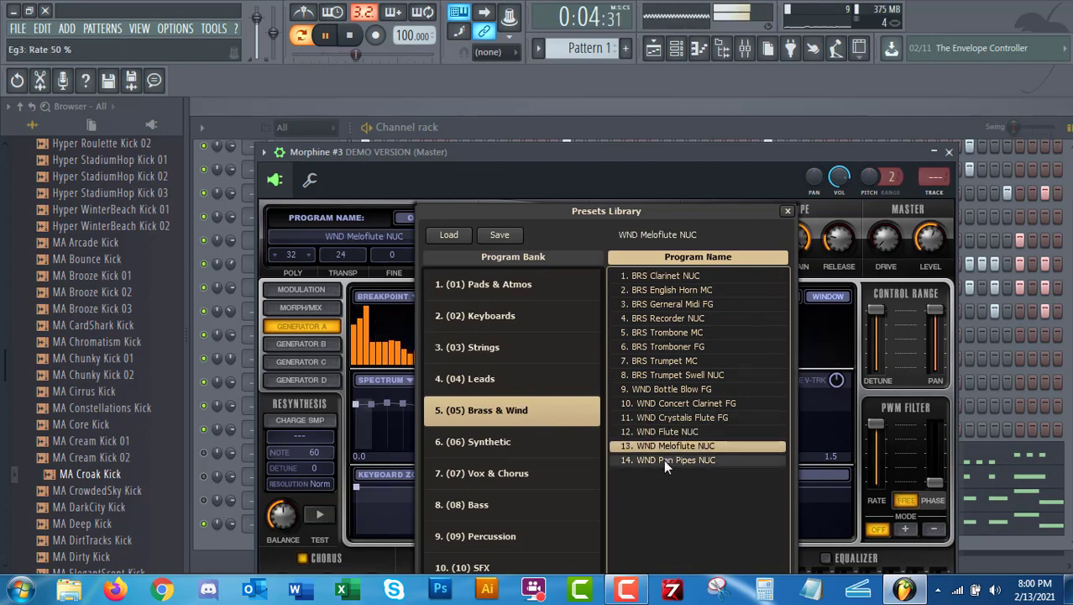
click(664, 460)
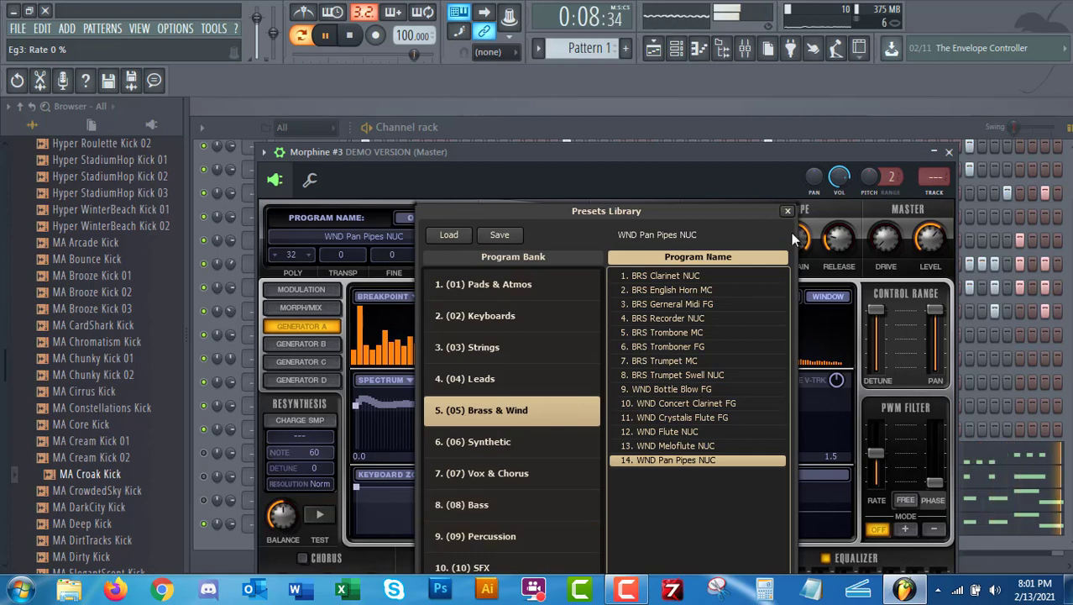
Step: Try the PRC Analog Bell FG, PRC Celeste FG, PRC Childs-Play FG and PRC Fairy FG presets from the Percussion bank
click(509, 533)
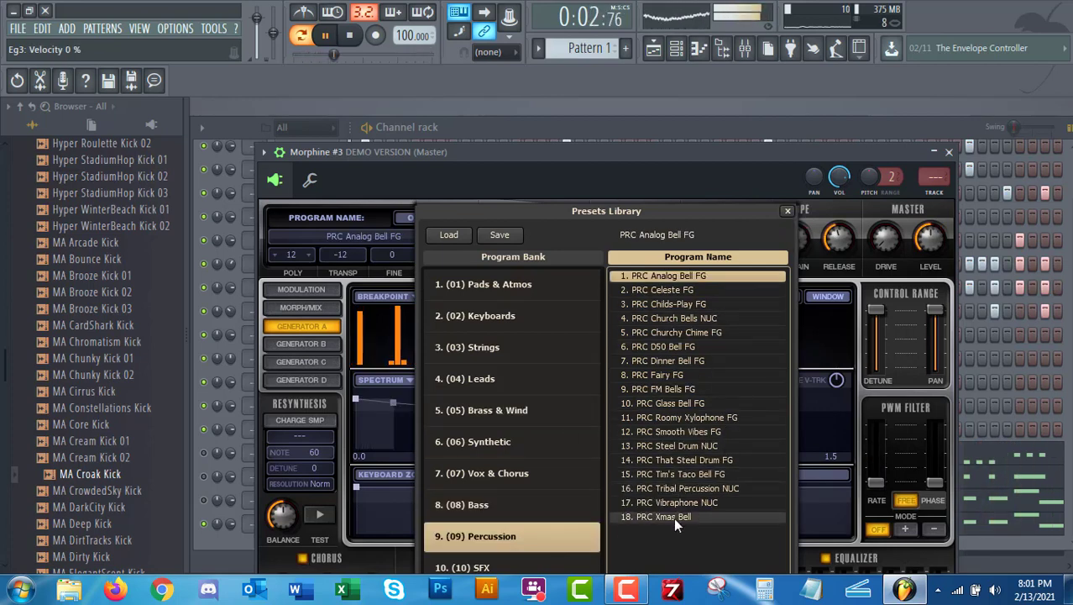
click(728, 291)
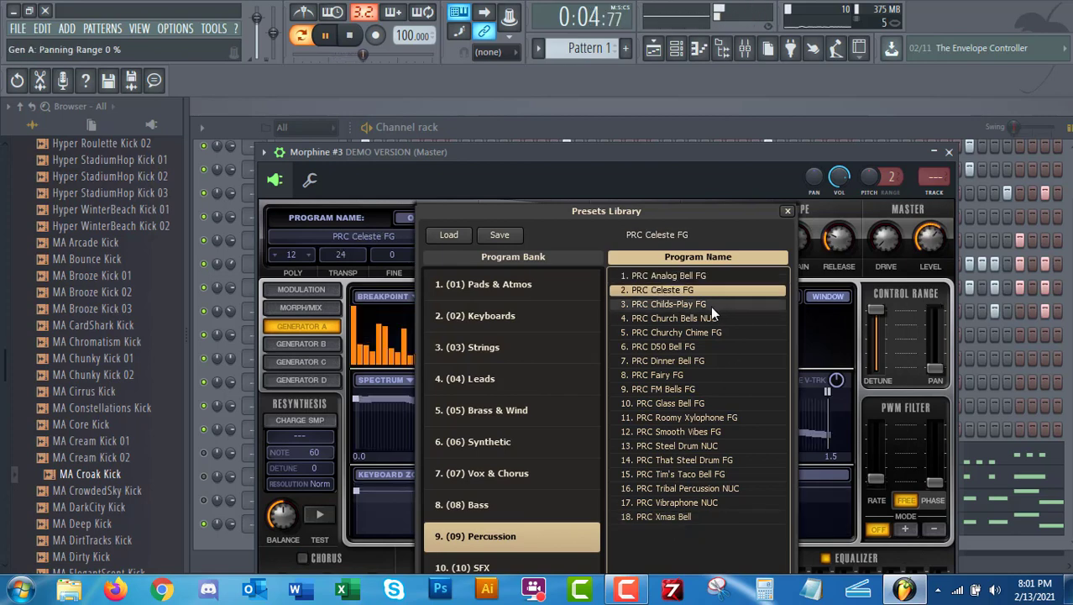
click(711, 305)
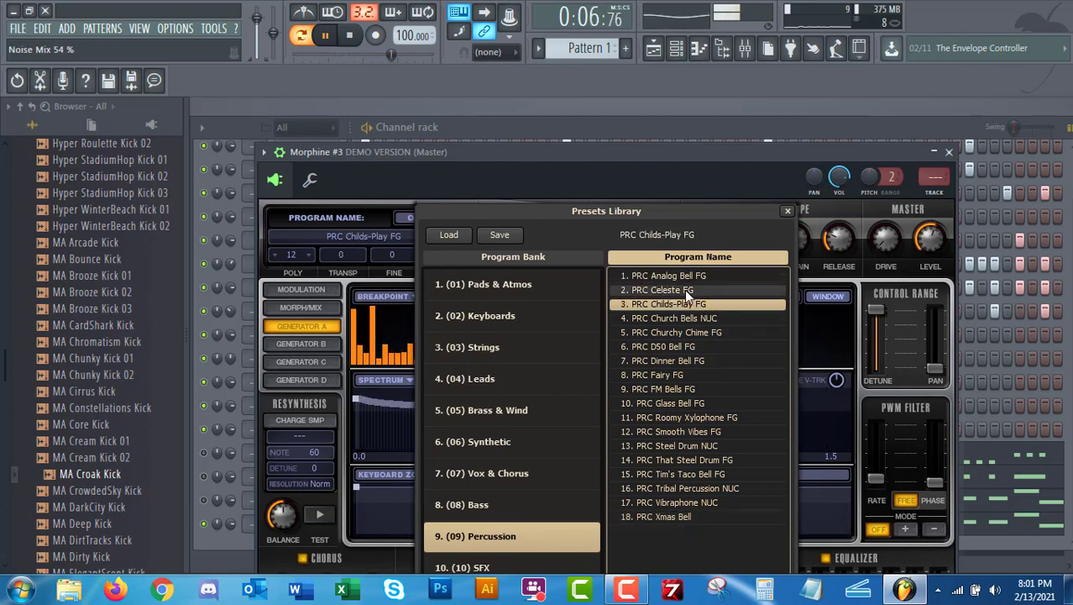
click(685, 291)
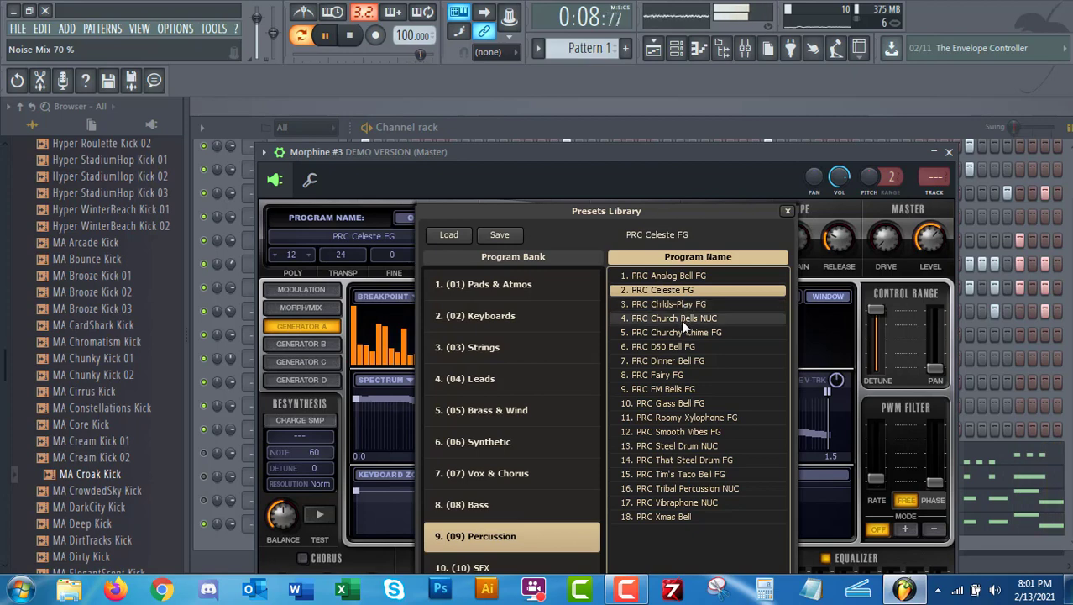
click(677, 374)
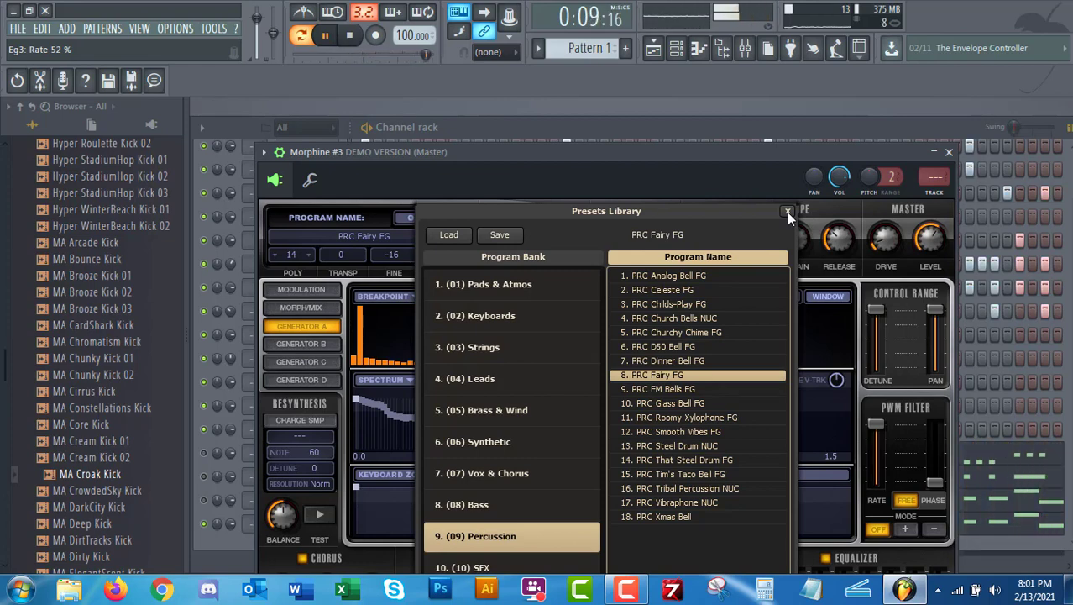
Step: Try the LED Aggressive Oddysey FG, LED Dirty MC, LED Fat MC and LED FeedBack FG presets from the Leads bank
click(506, 383)
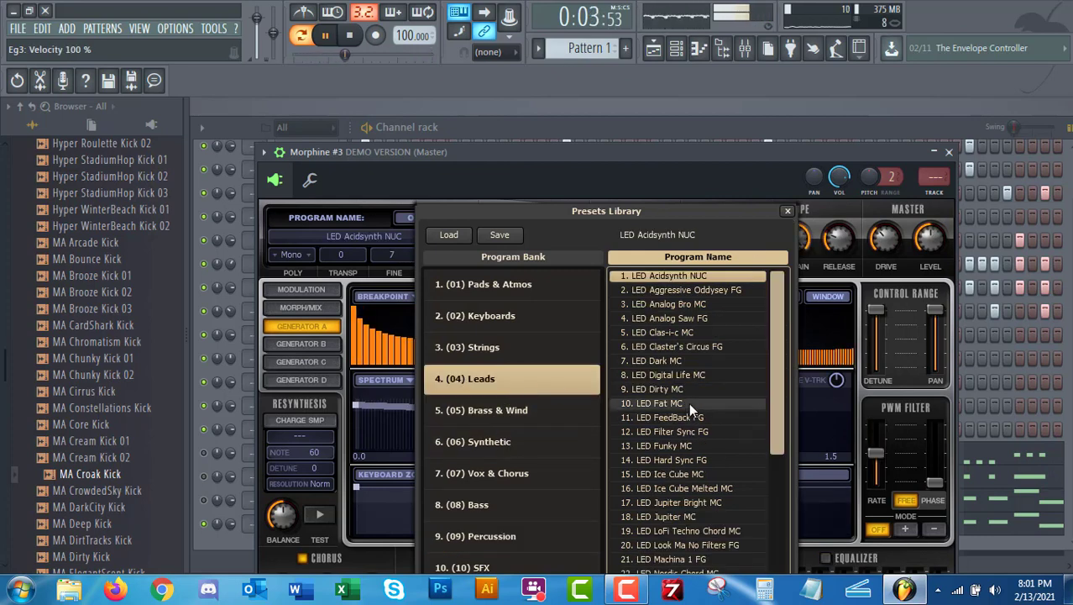
click(719, 292)
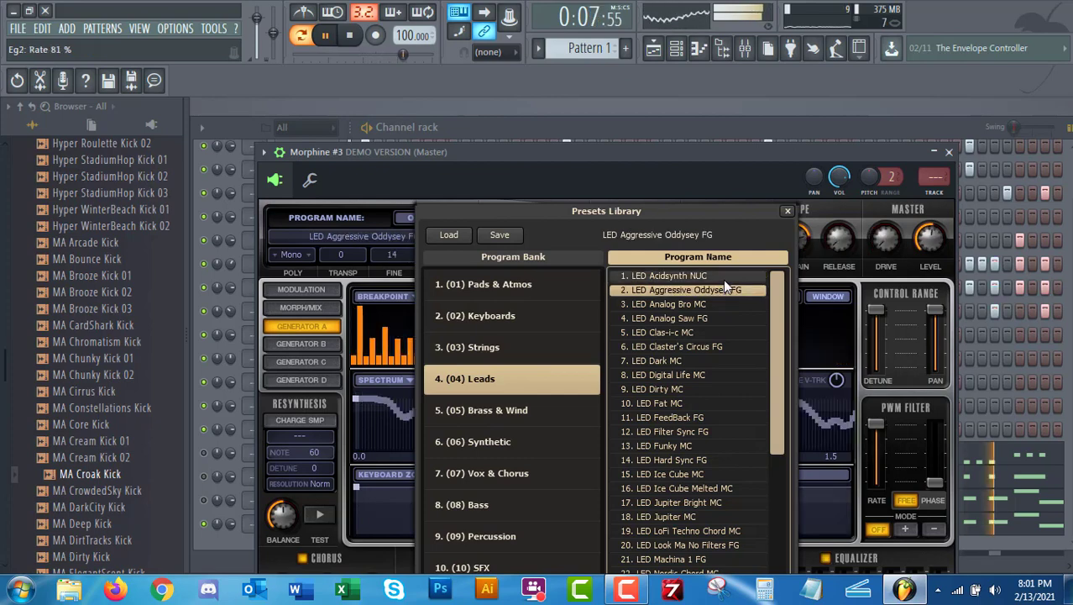
click(687, 388)
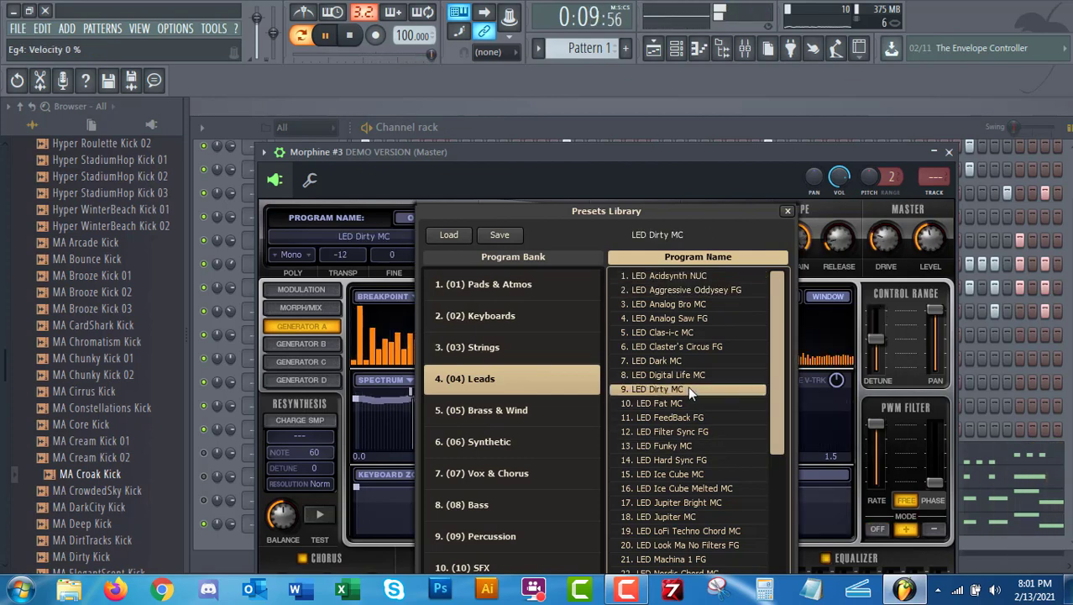
click(682, 405)
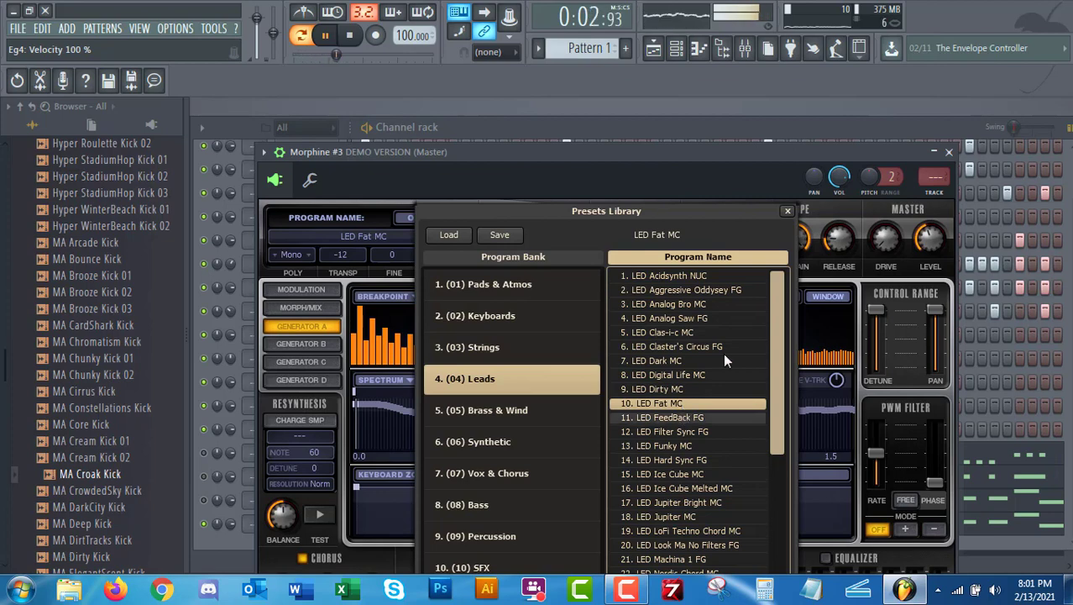
click(711, 417)
Step: Try the LED Scream MC and LED Synthish FG presets further down the Leads bank
scroll(684, 457, down, 3)
scroll(684, 457, down, 2)
click(690, 470)
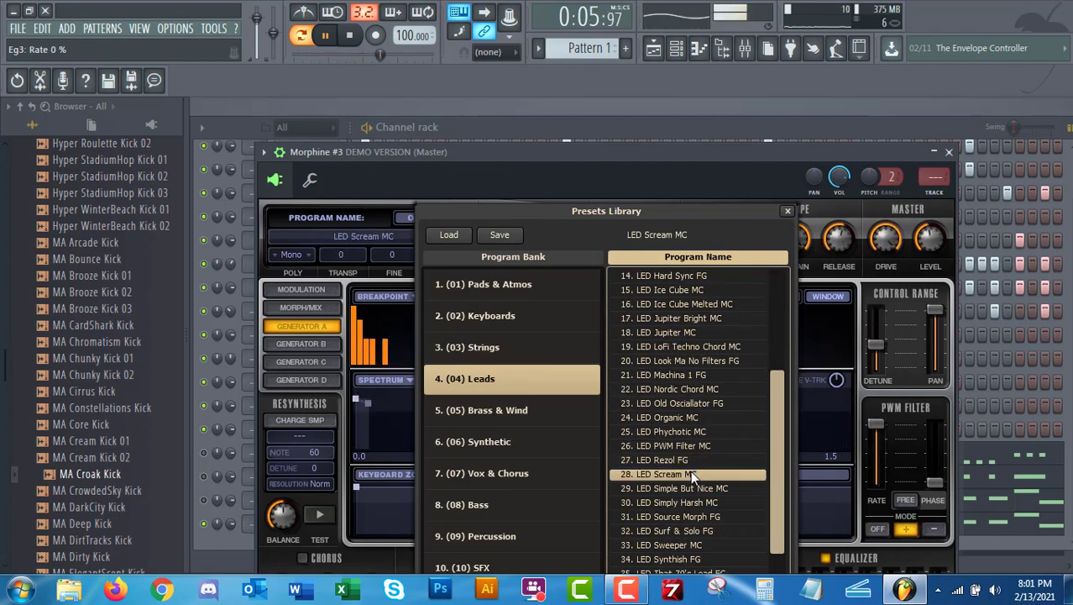
scroll(690, 470, down, 5)
click(684, 490)
scroll(684, 490, down, 1)
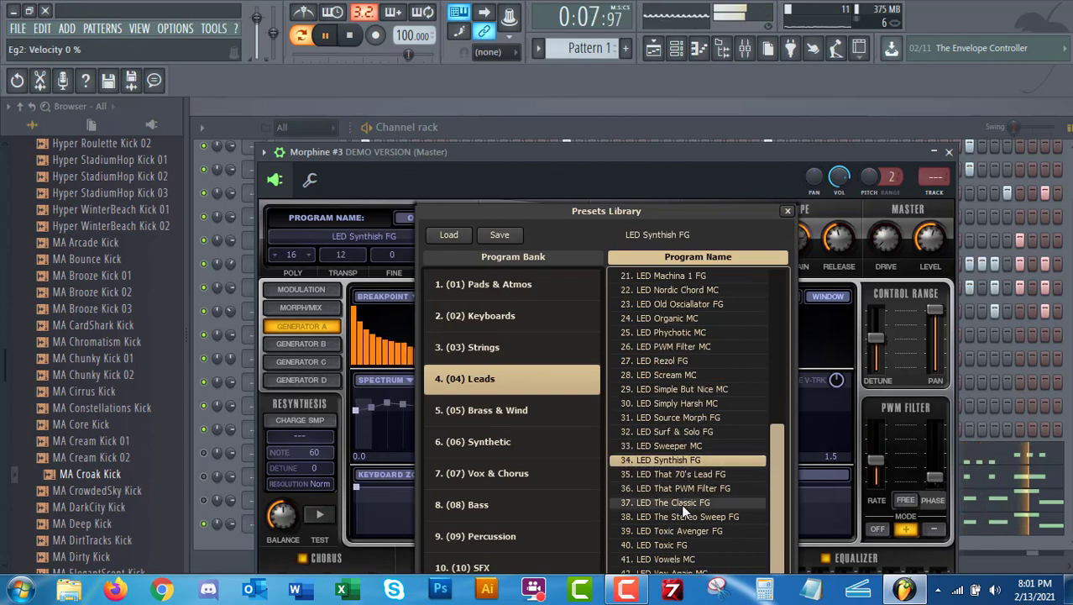
Step: Close the presets library and the Morphine #3 window, and unmute the Vibrant, Morphine #2 and Morphine channels
click(788, 211)
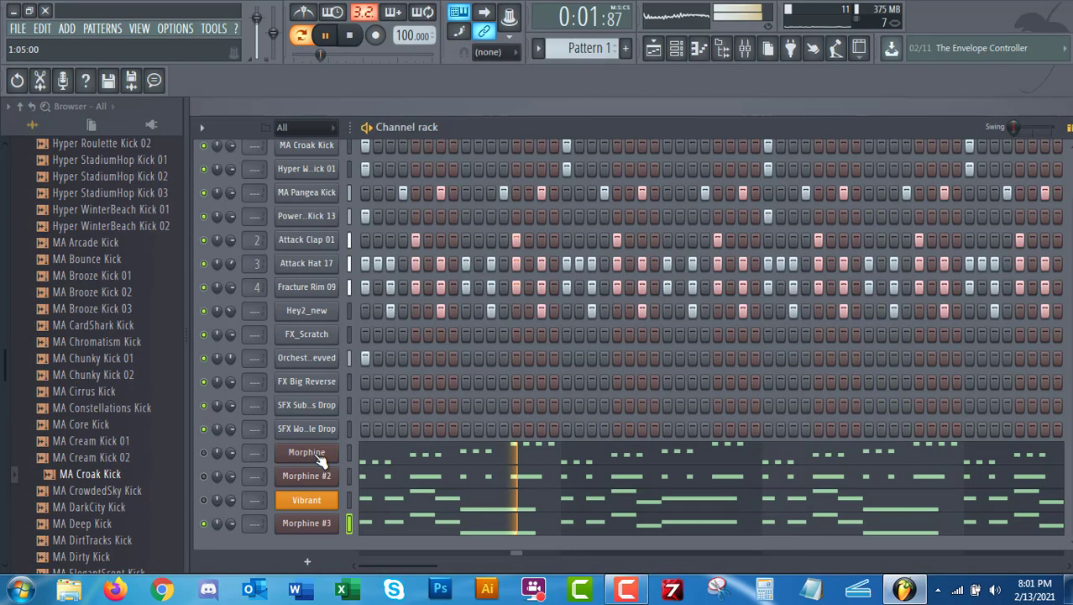
click(949, 152)
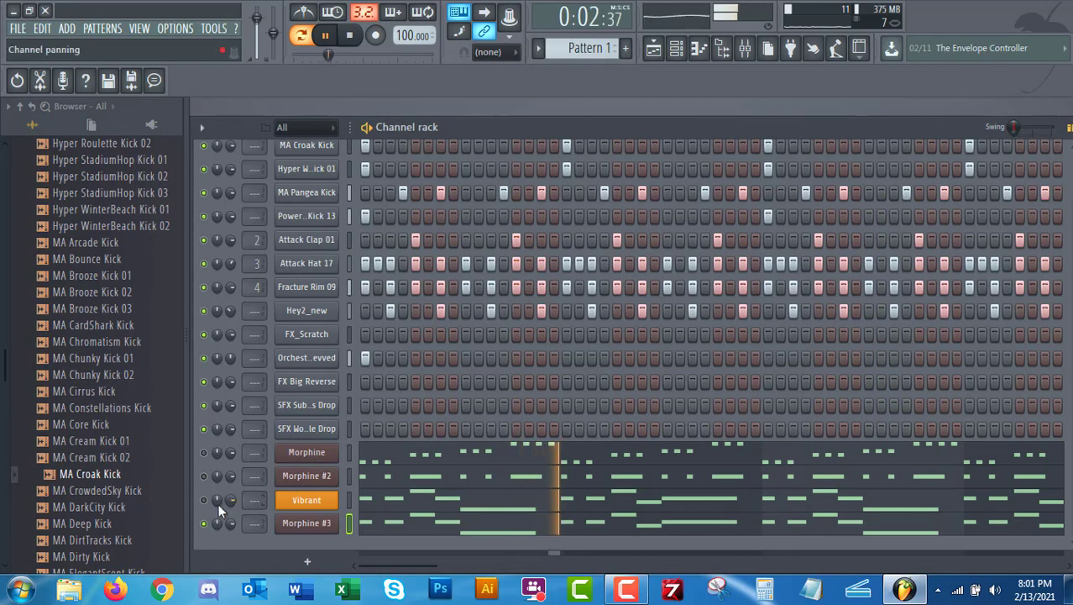
click(204, 500)
click(204, 477)
click(204, 453)
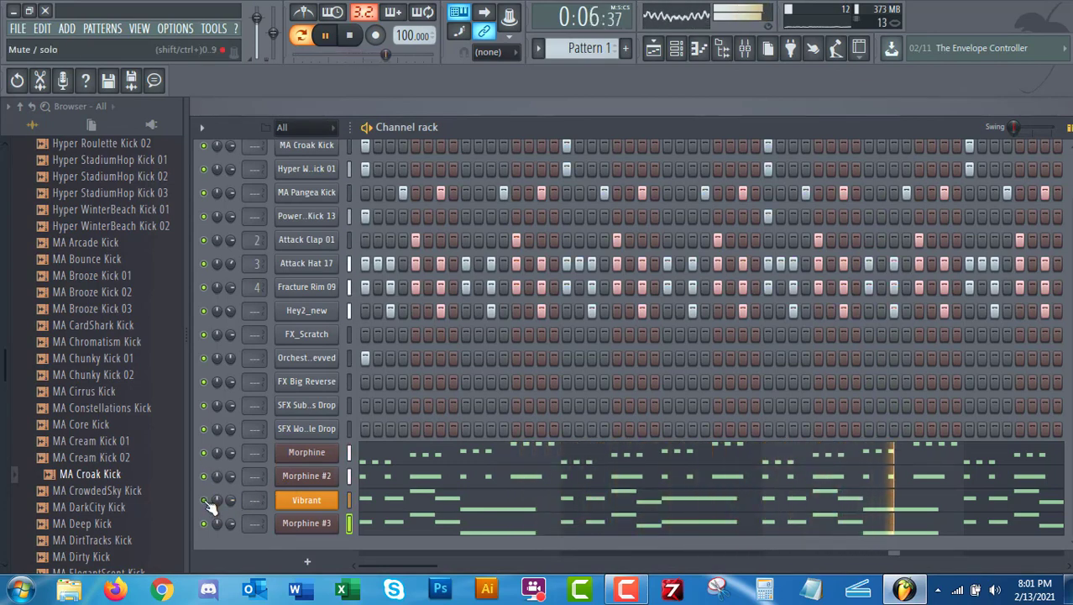
Step: Reopen the presets library of the Morphine #3 channel
click(307, 523)
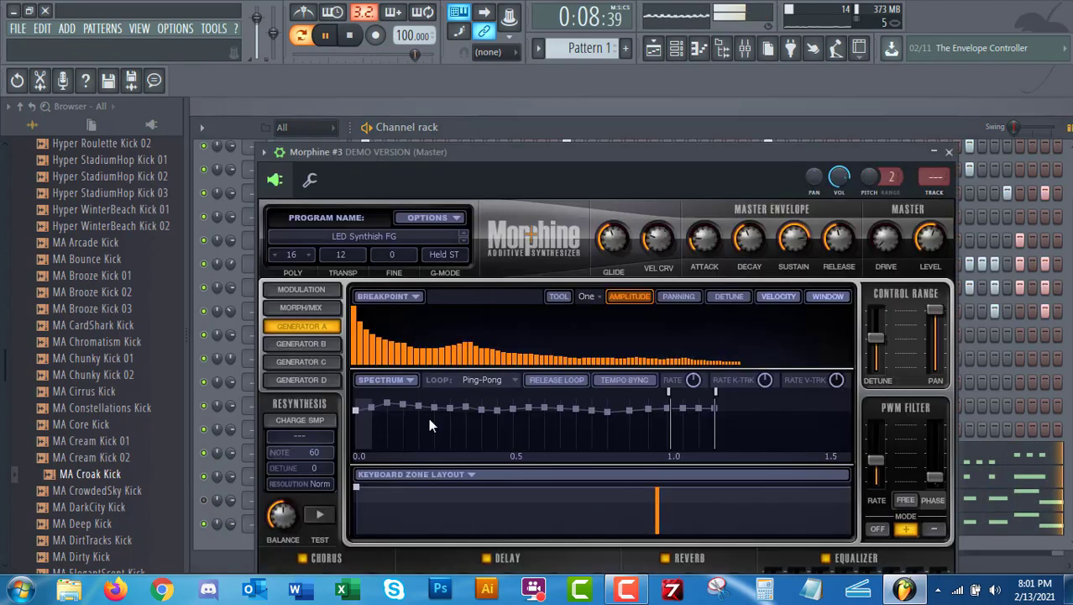
click(424, 235)
Step: Try the KBD Soft FM Keys NUC, KBD Soft Key NUC, KBD Reed Organ FG and KBD Liquid Glass MC presets from the Keyboards bank
click(507, 323)
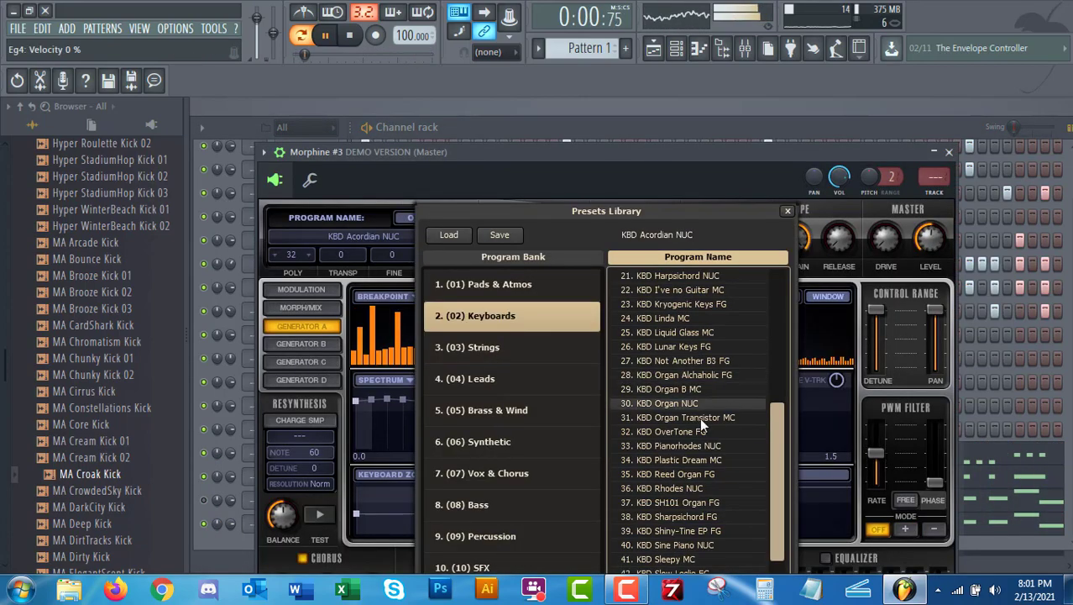
scroll(700, 417, down, 3)
click(665, 517)
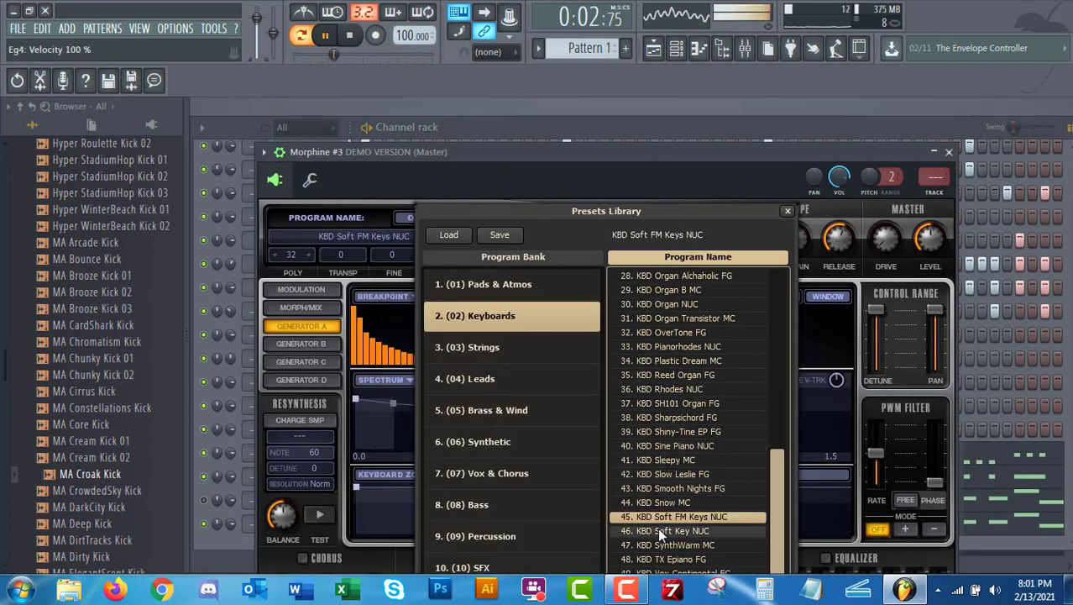
click(660, 530)
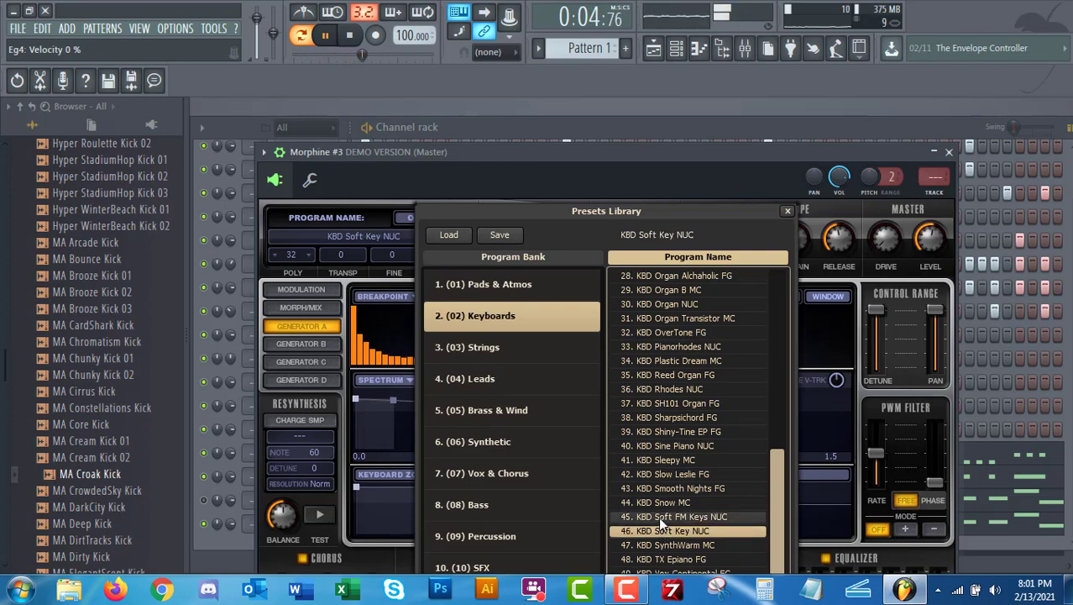
click(682, 373)
scroll(687, 450, up, 2)
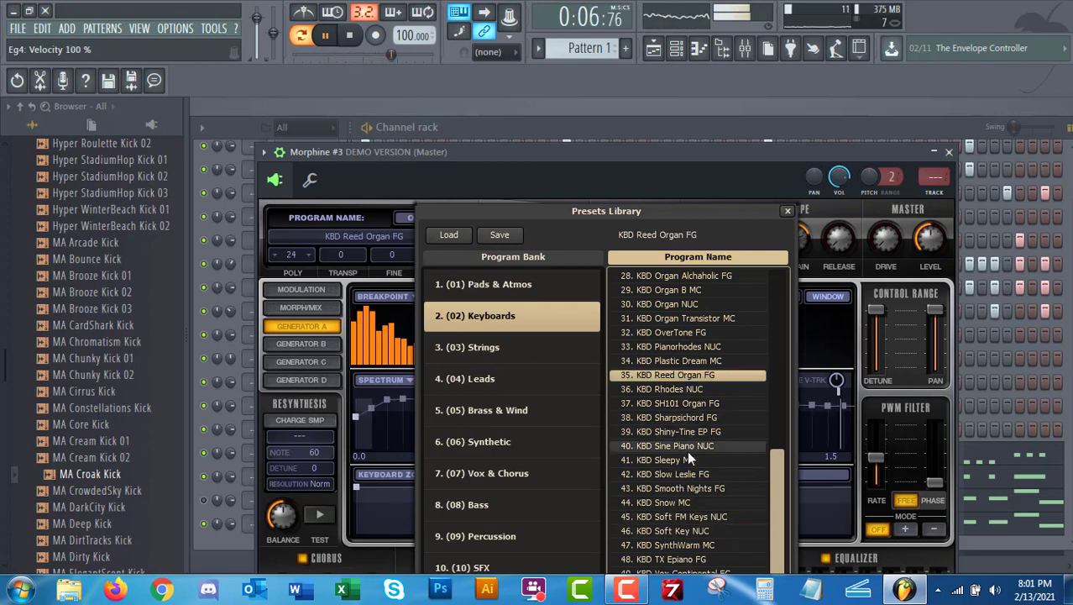
click(682, 306)
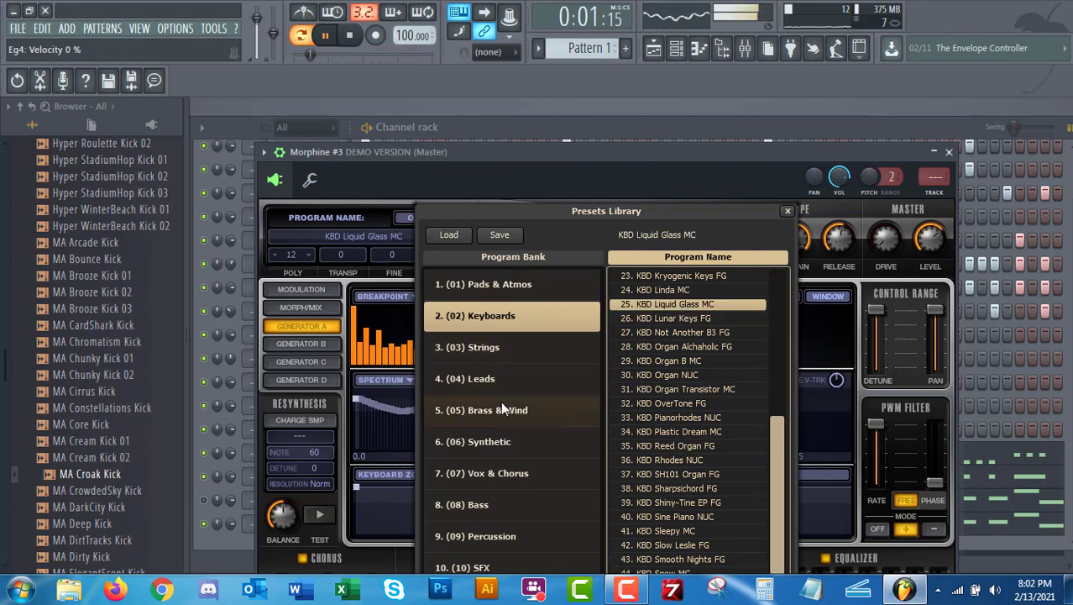
Step: Load the LED Jupiter MC preset from the Leads bank for Morphine #3
click(538, 382)
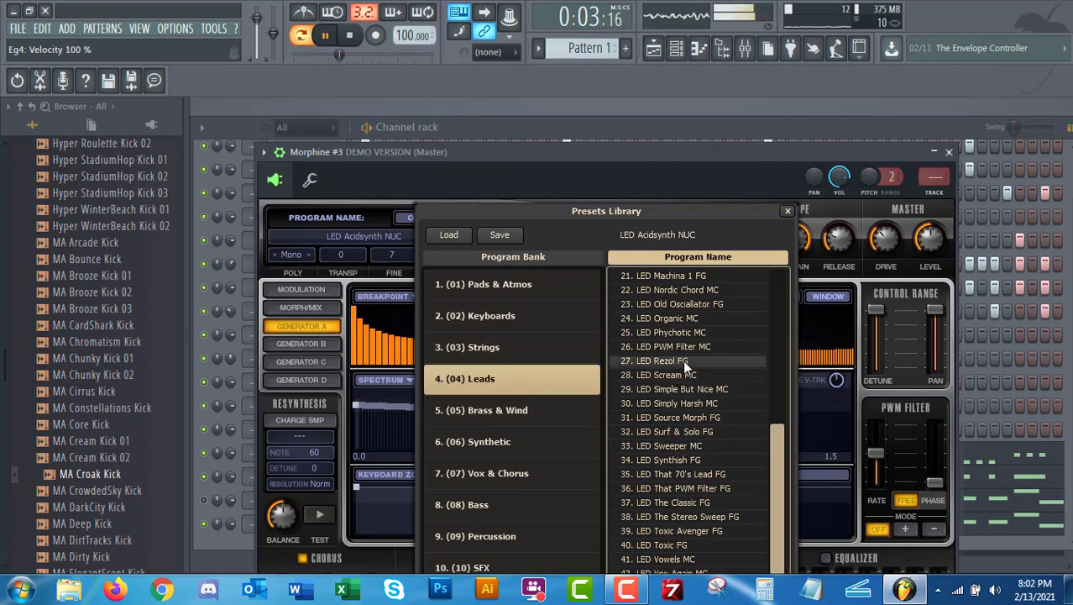
scroll(680, 395, up, 2)
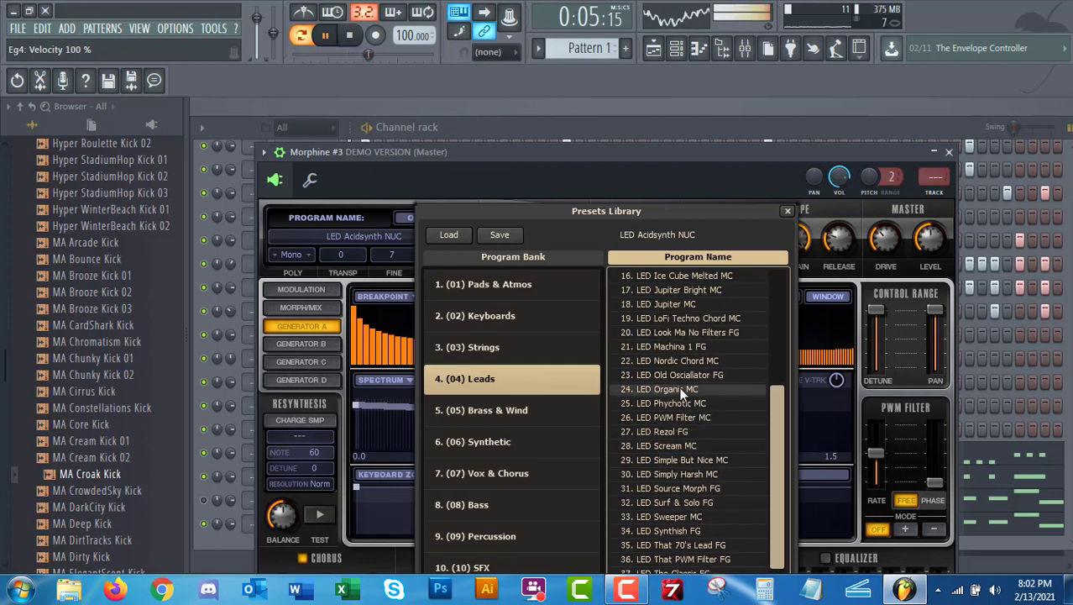
click(672, 304)
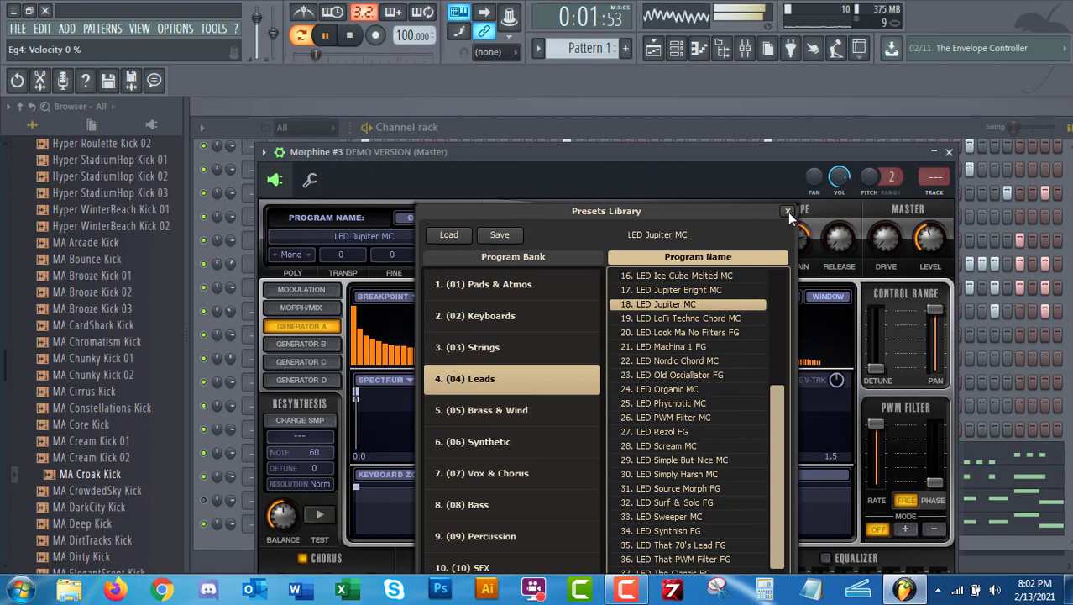
Step: Try the LED Nordic Chord MC and LED PWM Filter MC presets for Morphine #3 and return to LED Jupiter MC
click(696, 362)
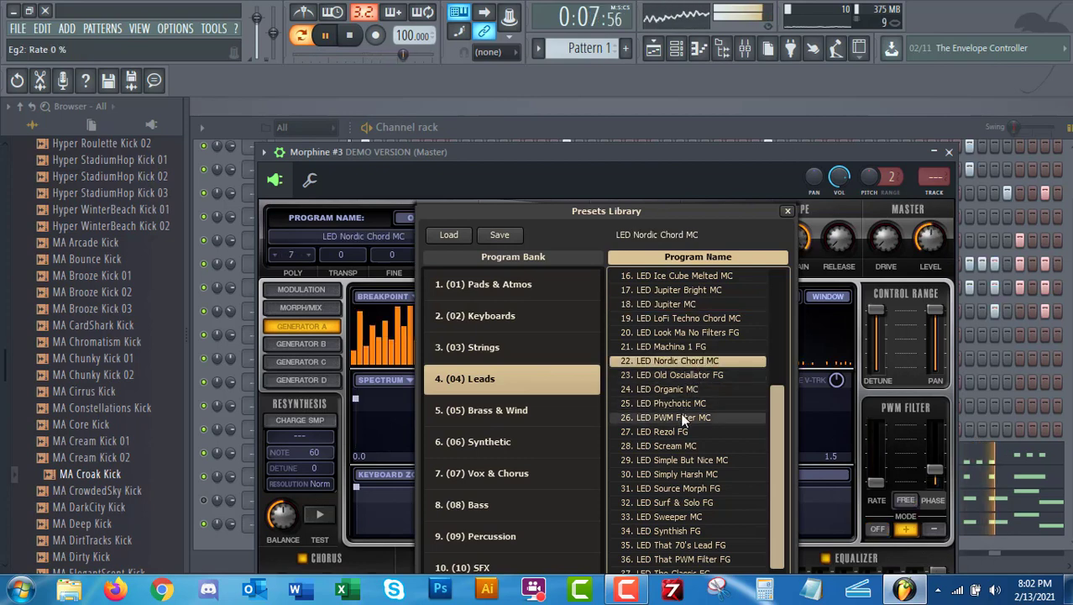
click(681, 416)
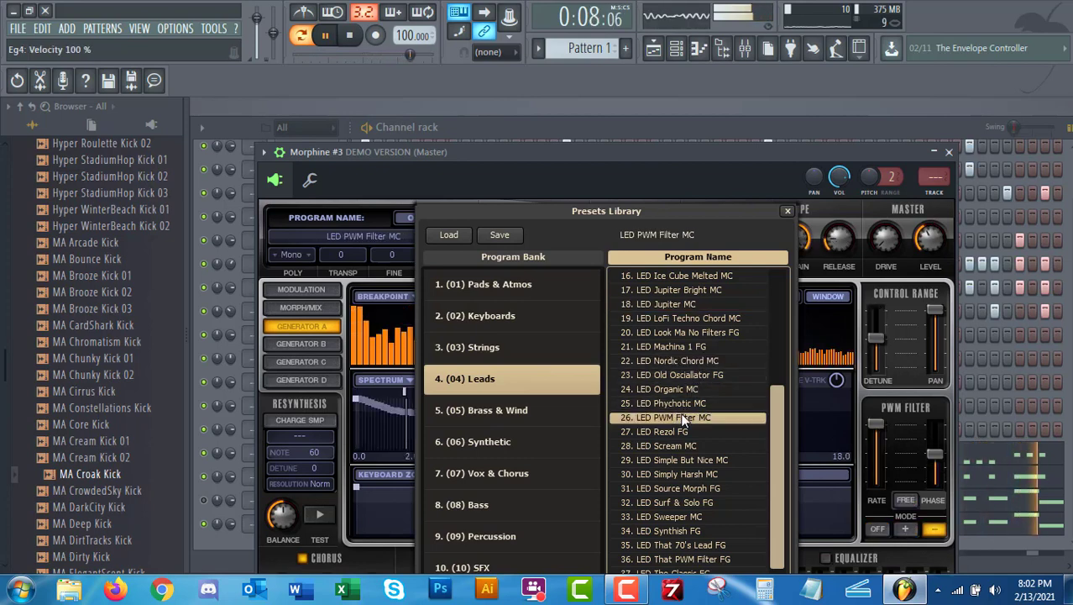
click(698, 304)
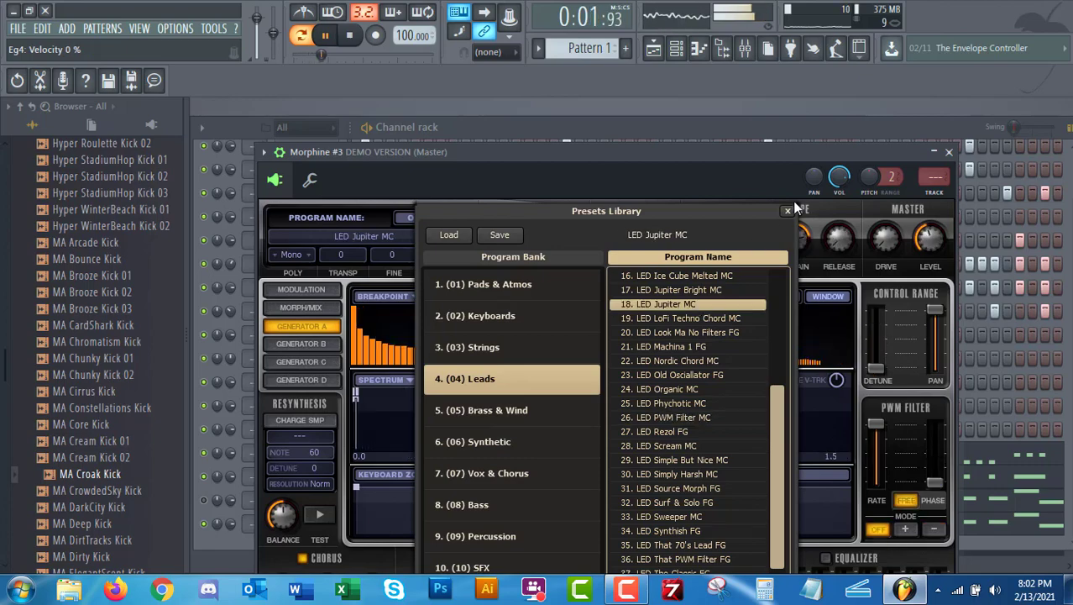
Step: Close the presets library and the Morphine #3 window, and mute the Morphine, Morphine #2 and Morphine #3 channels
click(788, 211)
click(949, 152)
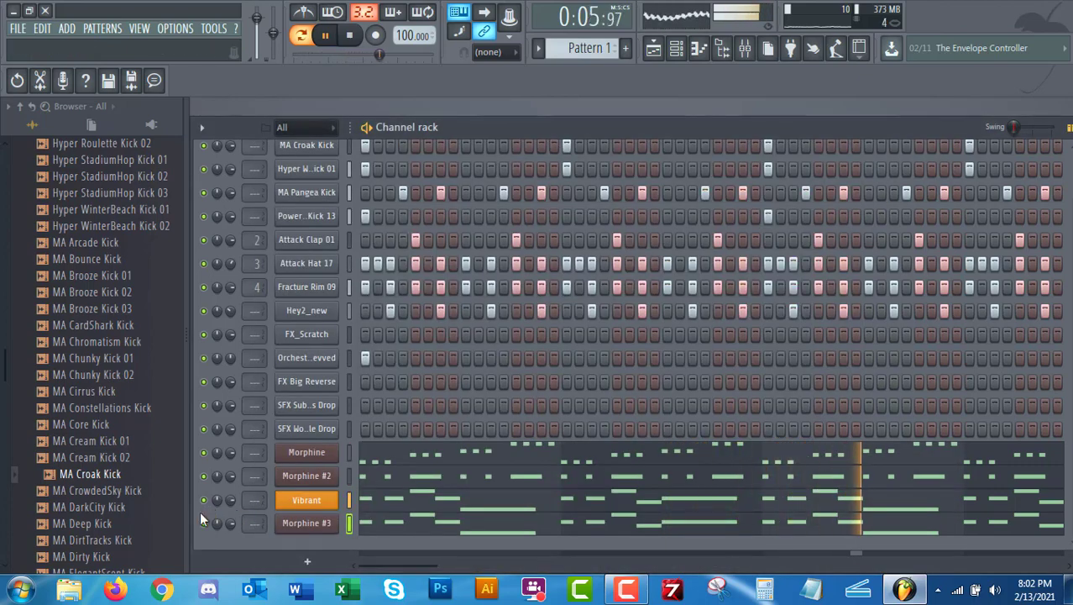
click(202, 455)
click(203, 475)
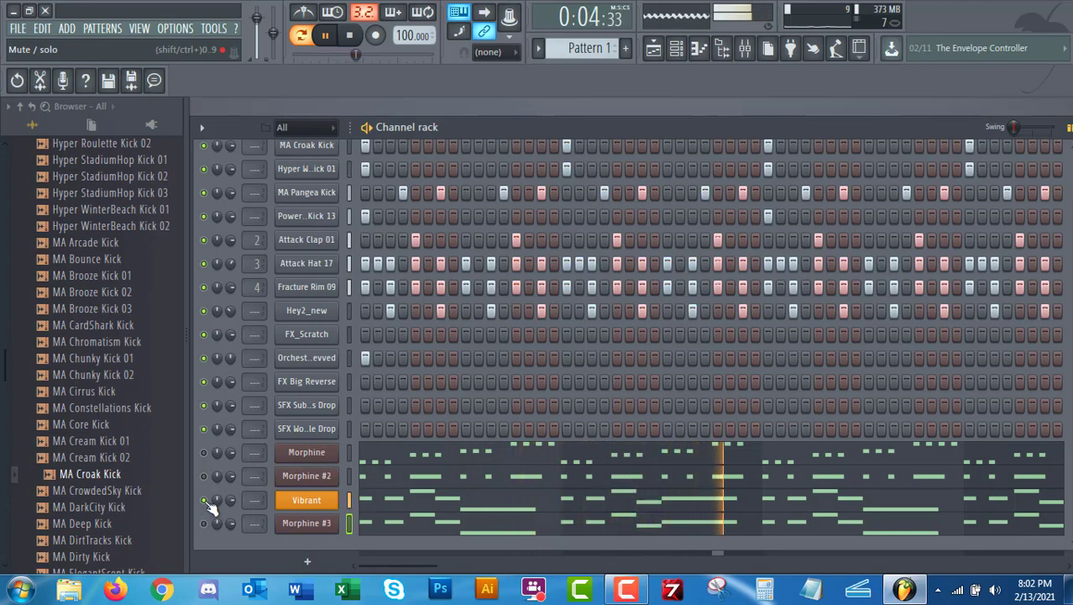
Step: Open the Vibrant channel's Sytrus window at full size, try the Violin ensemble preset and return to Vibrant
click(296, 503)
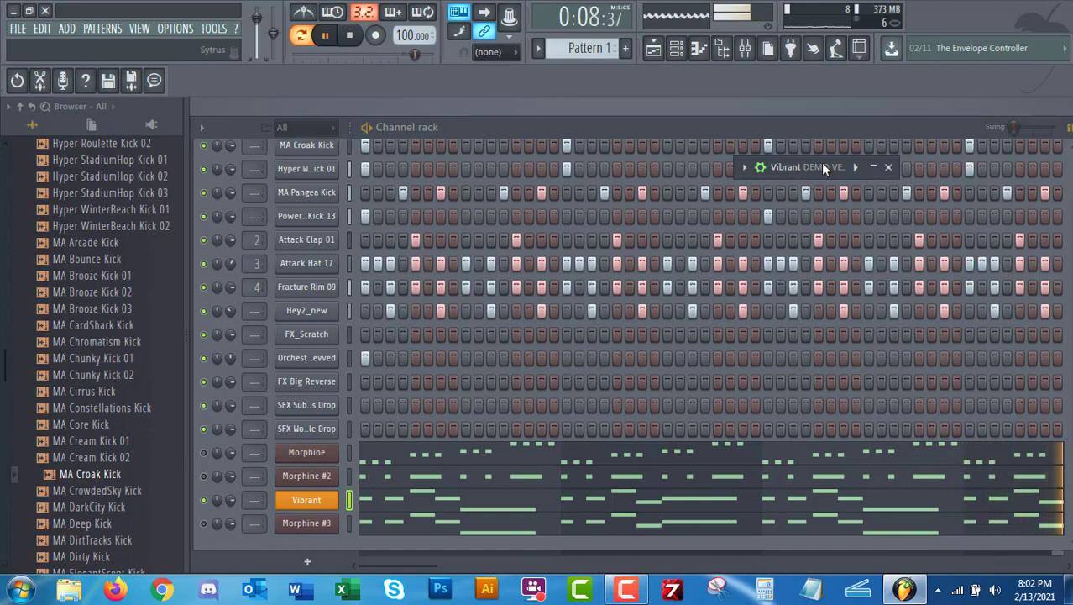
click(856, 168)
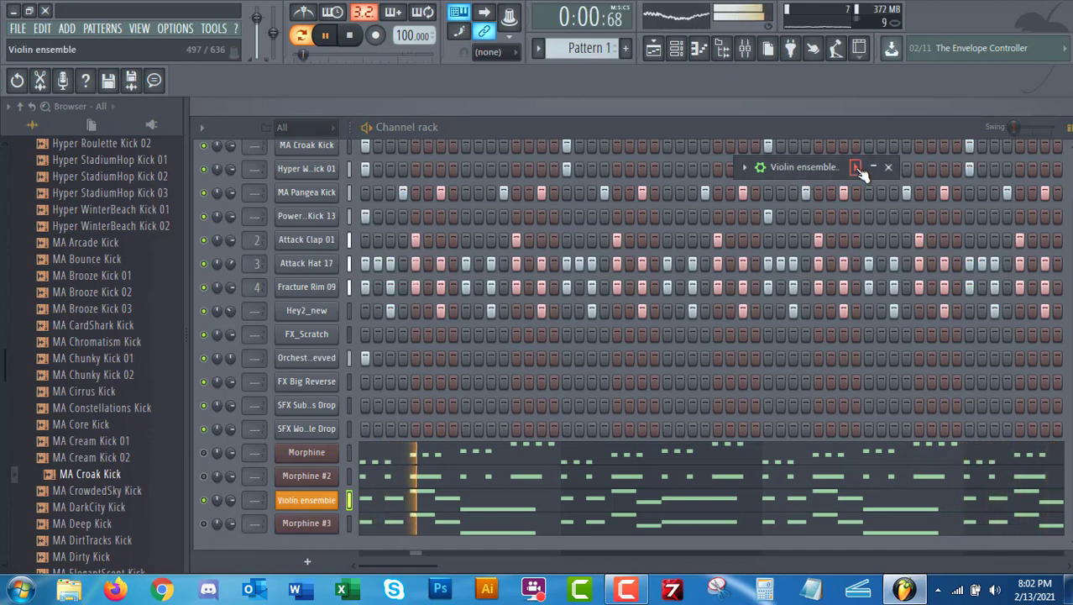
click(744, 167)
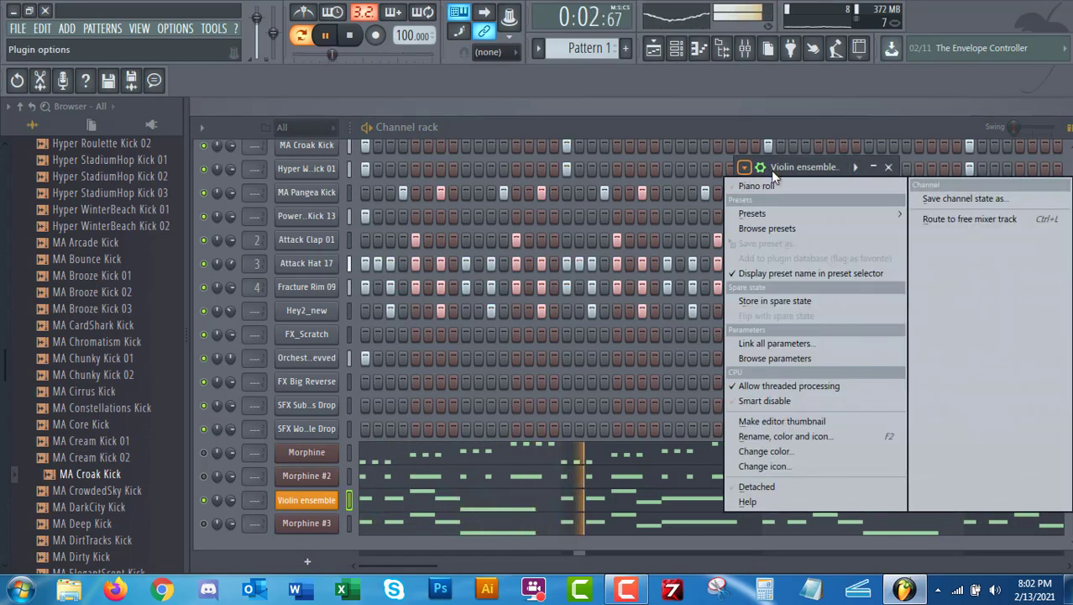
click(792, 168)
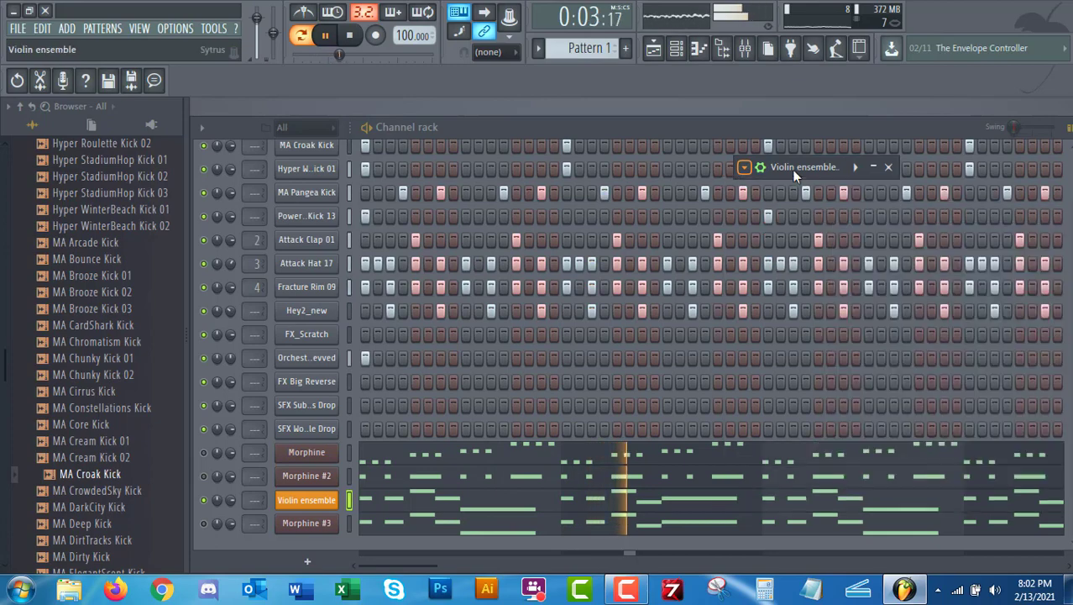
click(874, 169)
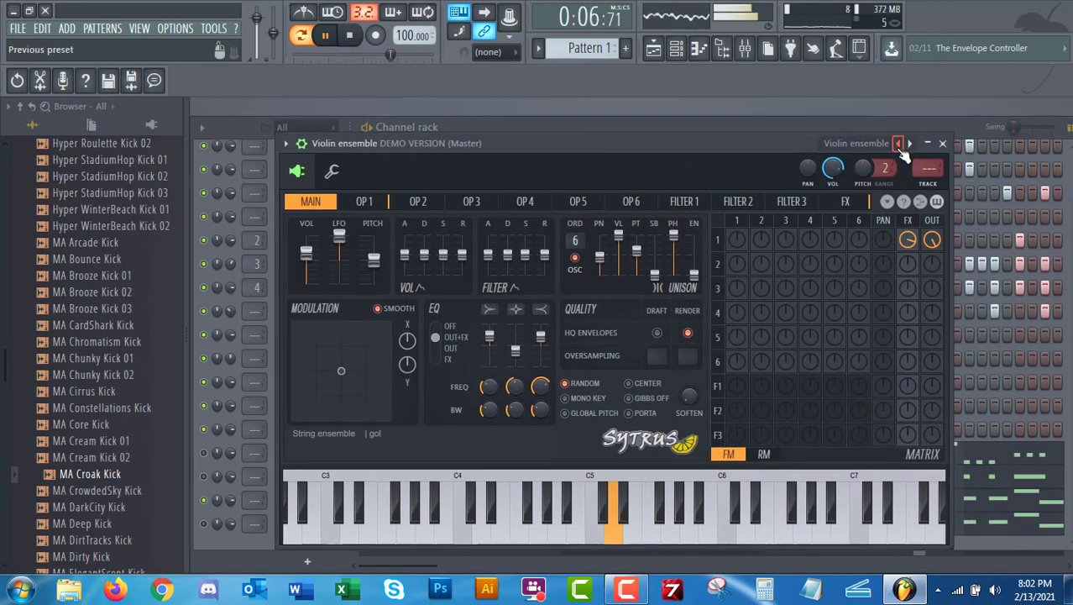
click(898, 144)
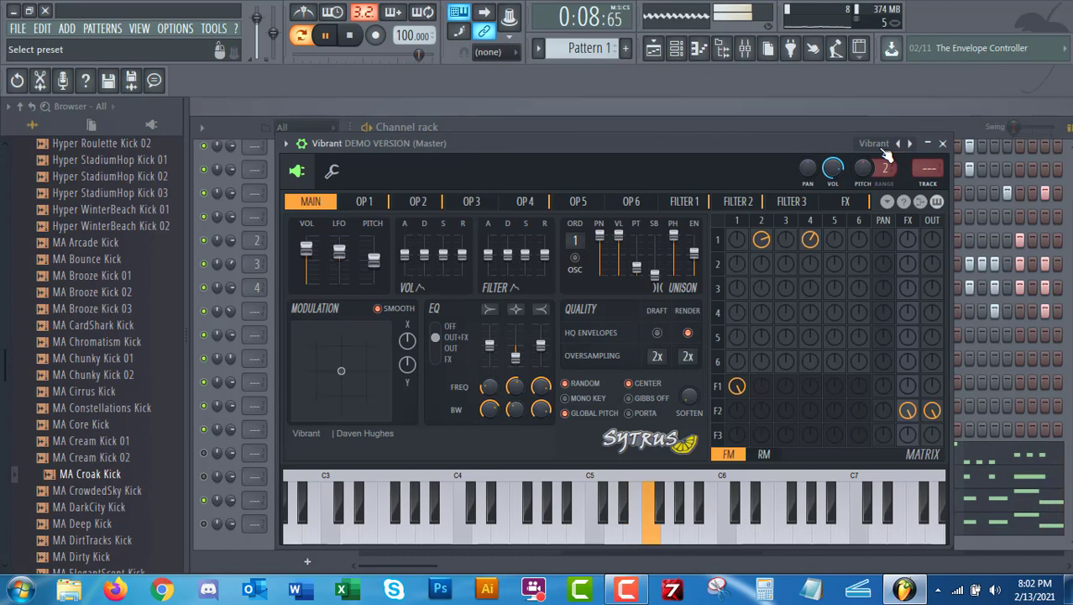
Step: Try the FM flute and Trumpet presets from Sytrus's Wind category on the Vibrant channel
click(882, 148)
scroll(764, 461, down, 4)
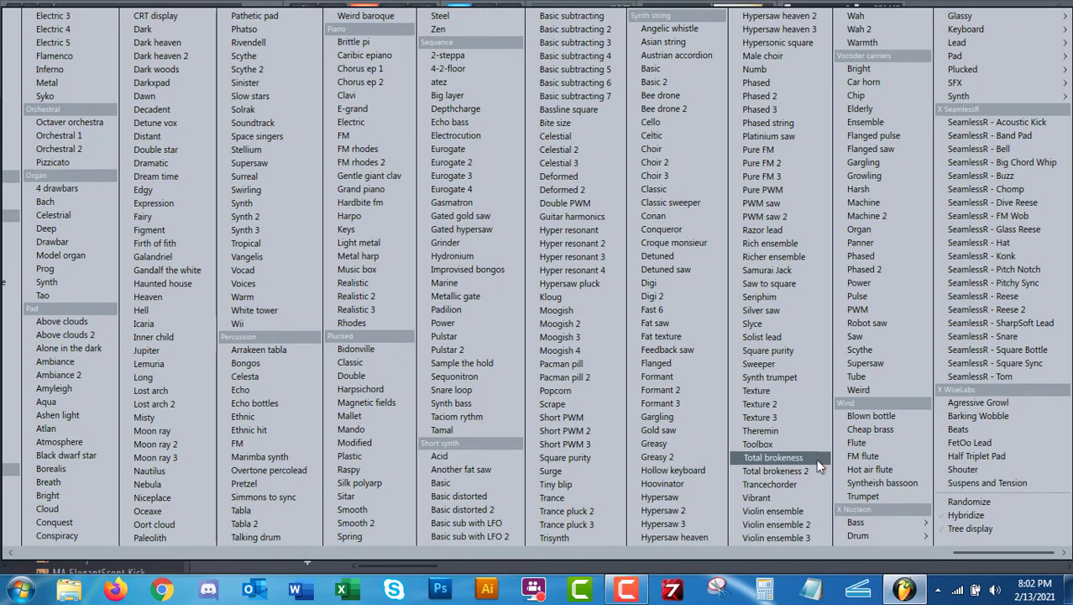
click(878, 452)
click(875, 149)
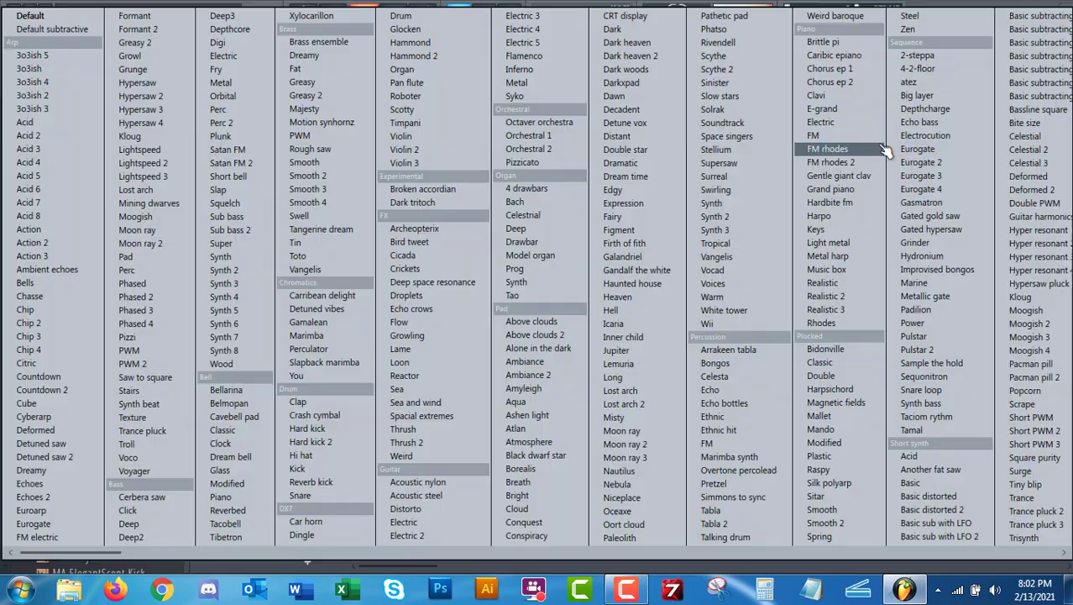
scroll(867, 336, down, 7)
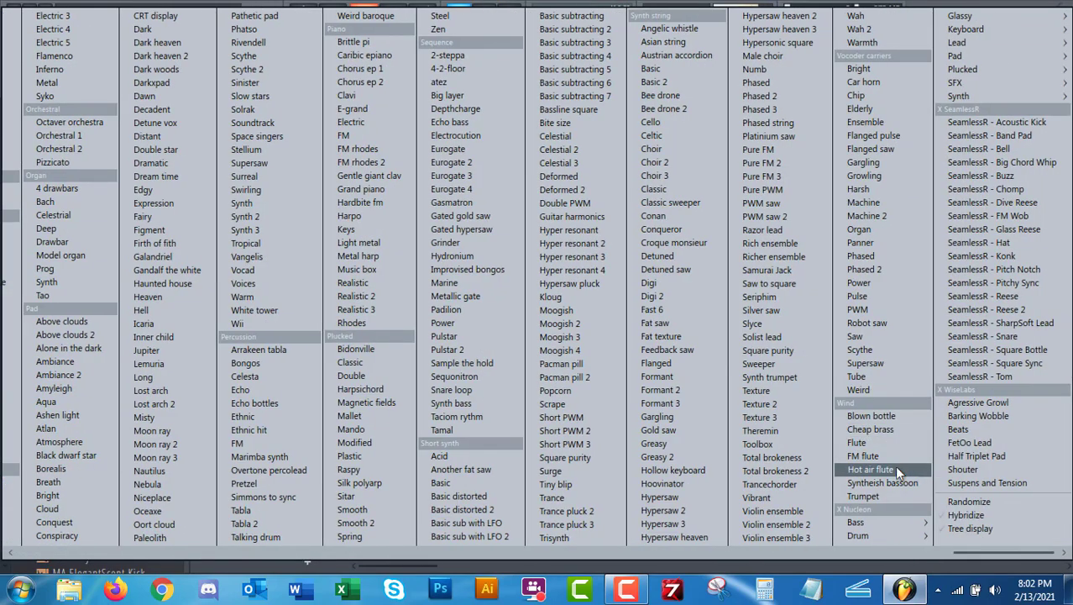
click(865, 496)
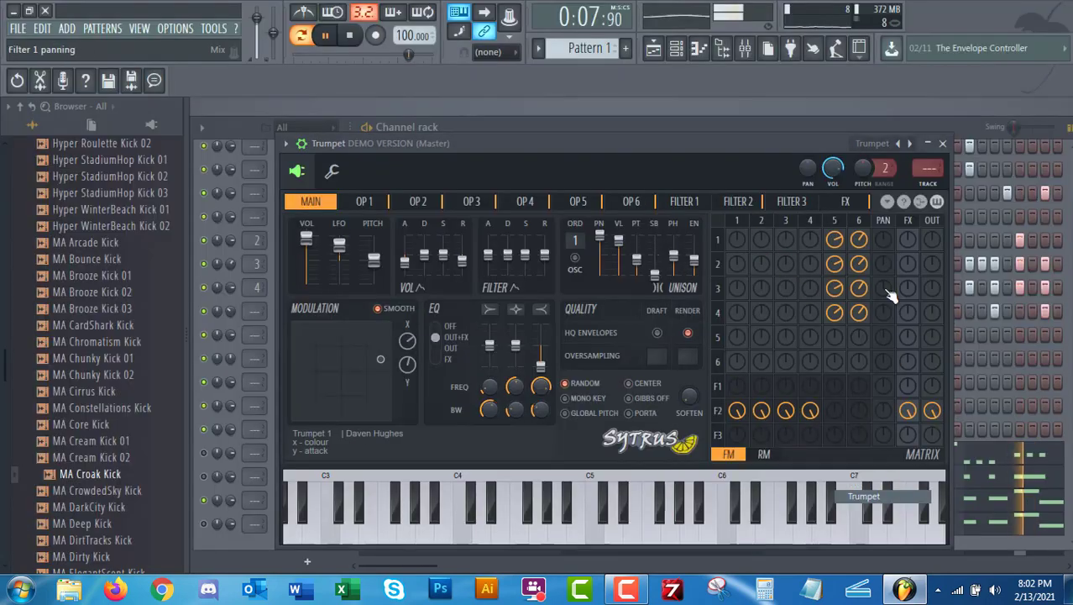
Step: Try the Chip 2 arp preset in Sytrus and move on through Chip 3 to Chip 4
click(881, 151)
scroll(812, 318, down, 5)
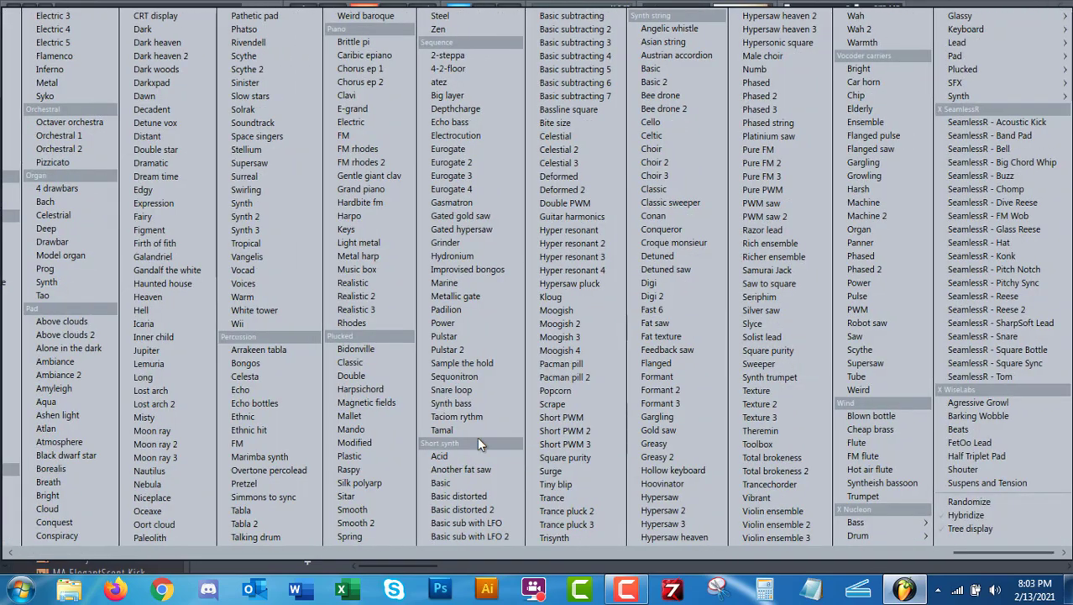
scroll(531, 433, up, 5)
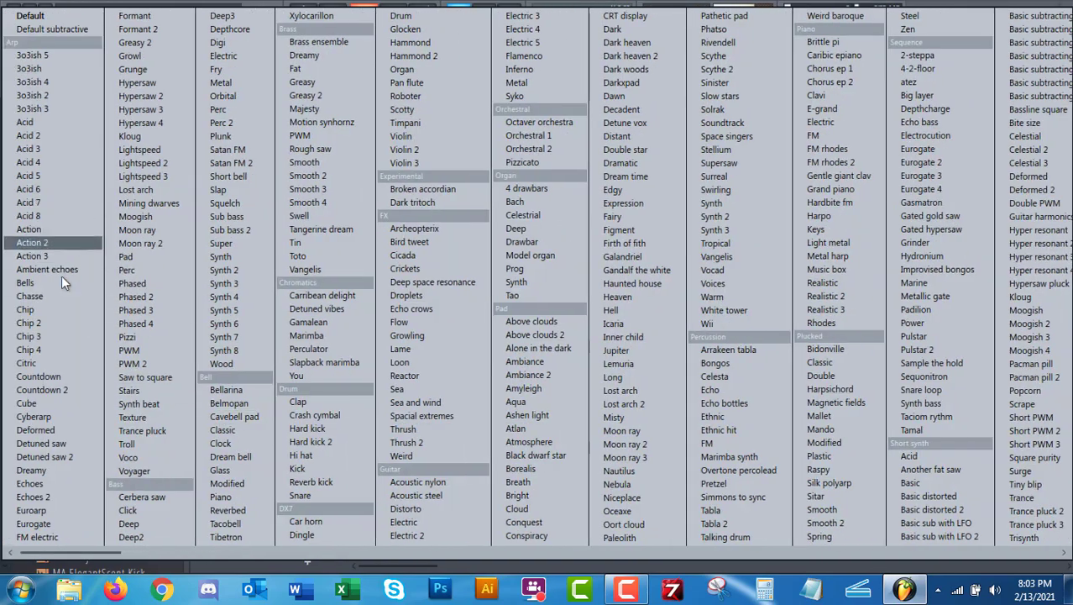
click(55, 323)
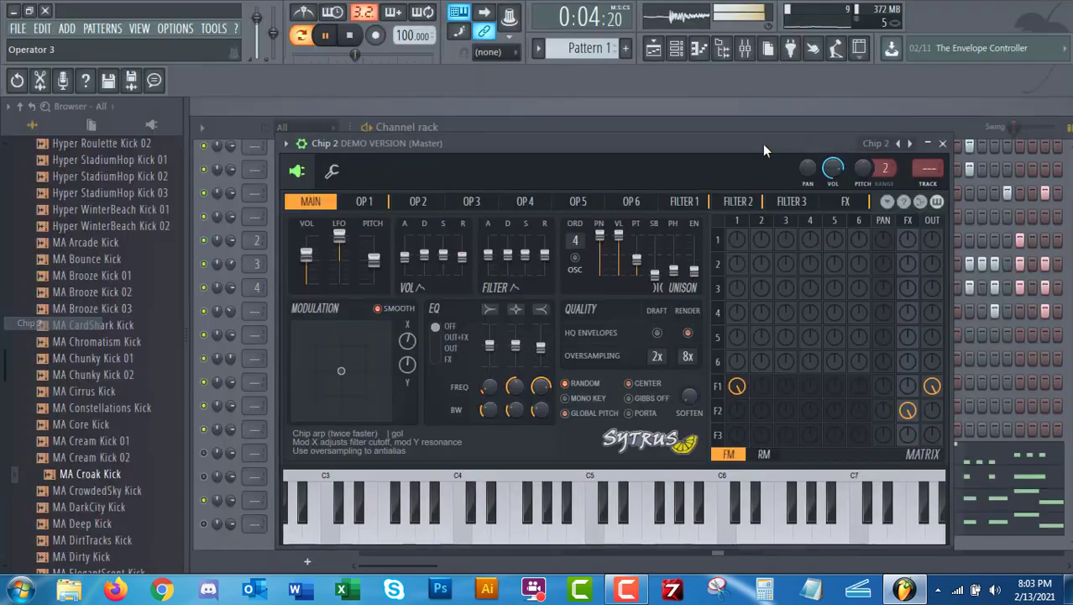
click(911, 144)
click(911, 144)
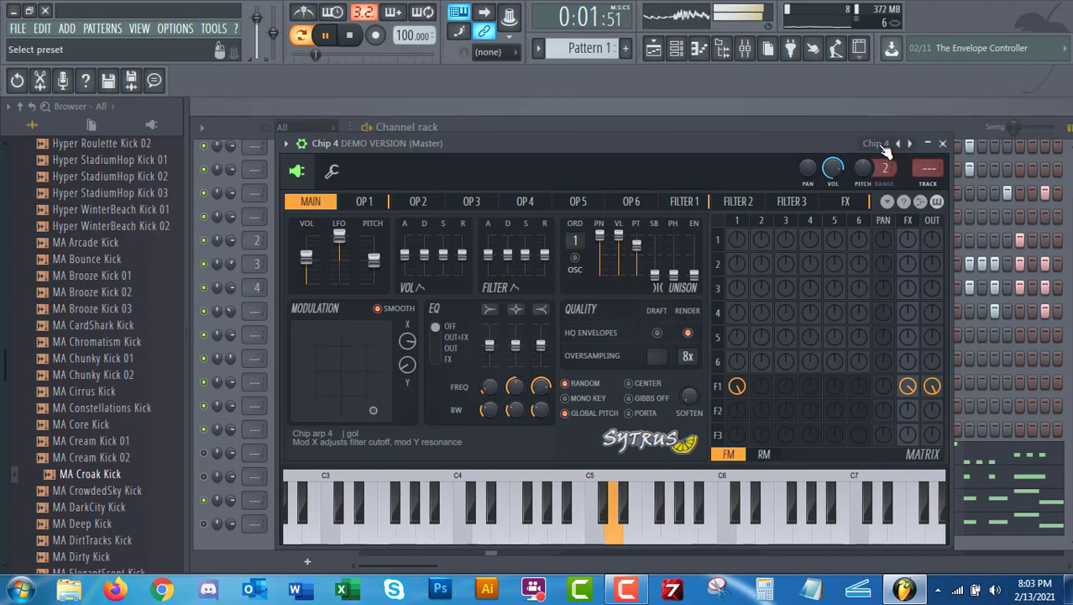
Step: Try the Toolbox preset from the Synth string category and the Chip preset from the Vocoder carriers category
click(881, 145)
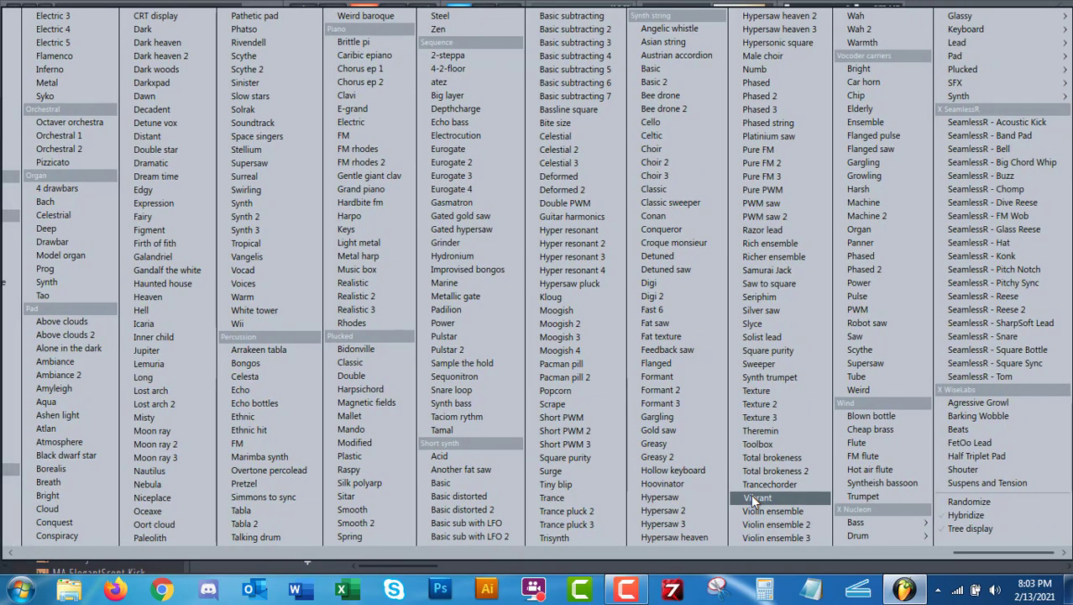
click(762, 444)
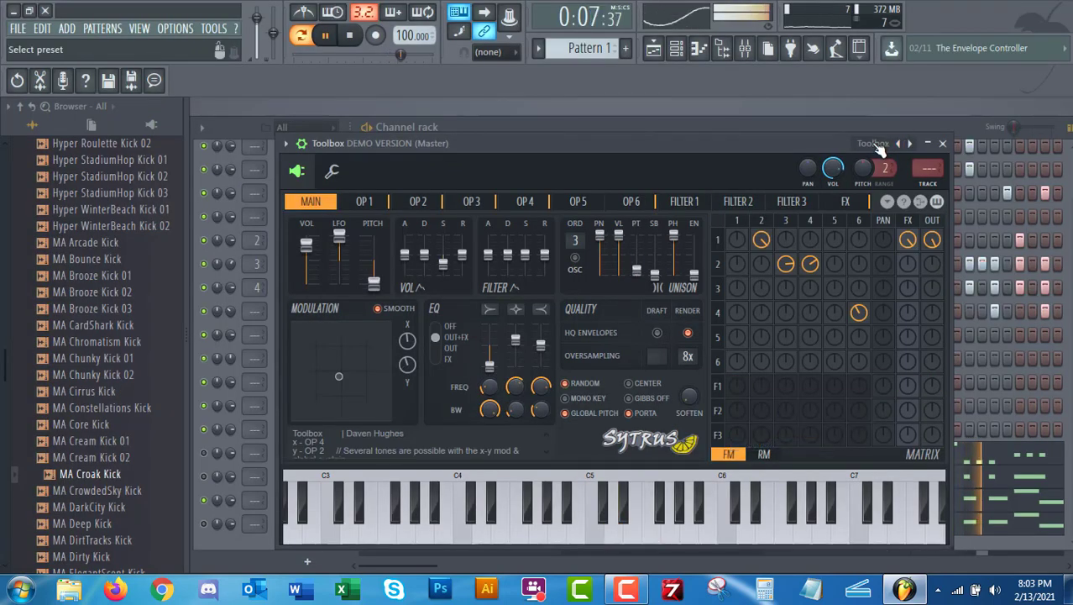
click(879, 149)
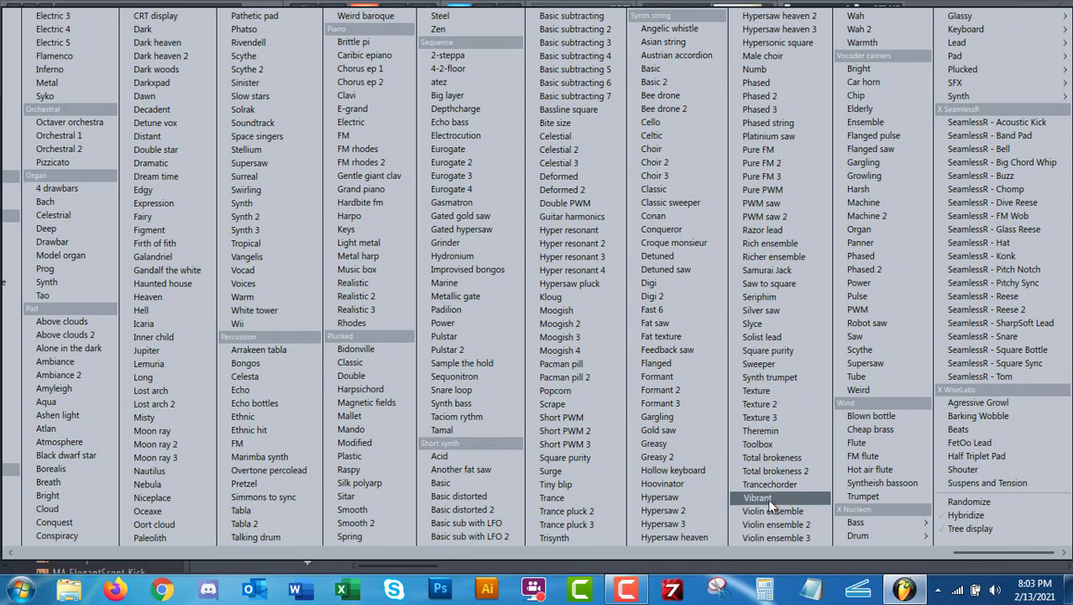
click(856, 95)
Step: Reload the Vibrant preset from the Synth string category and close the Sytrus window
click(876, 152)
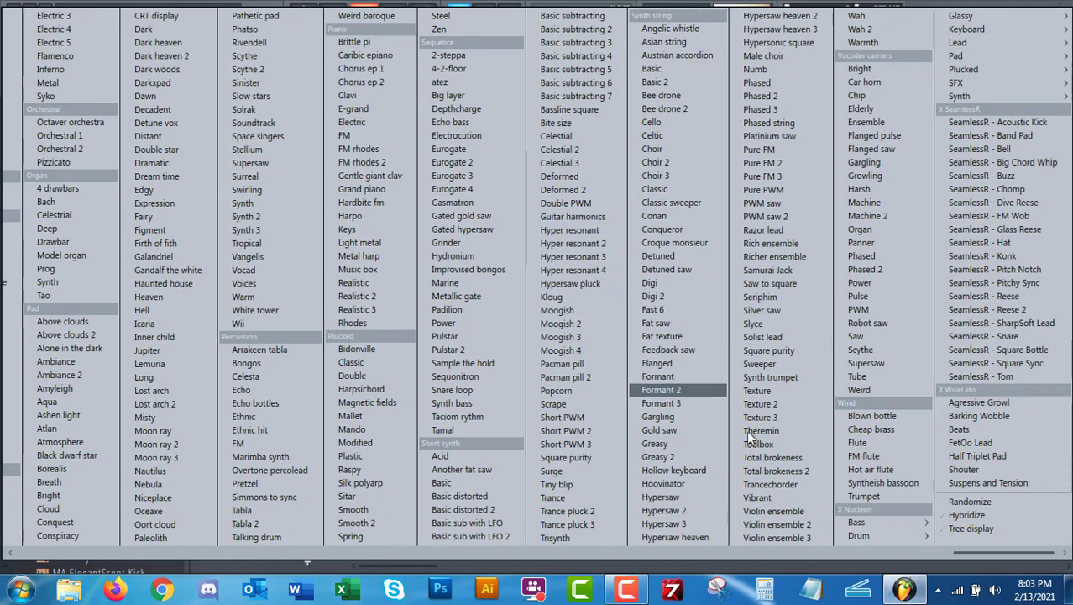
click(770, 497)
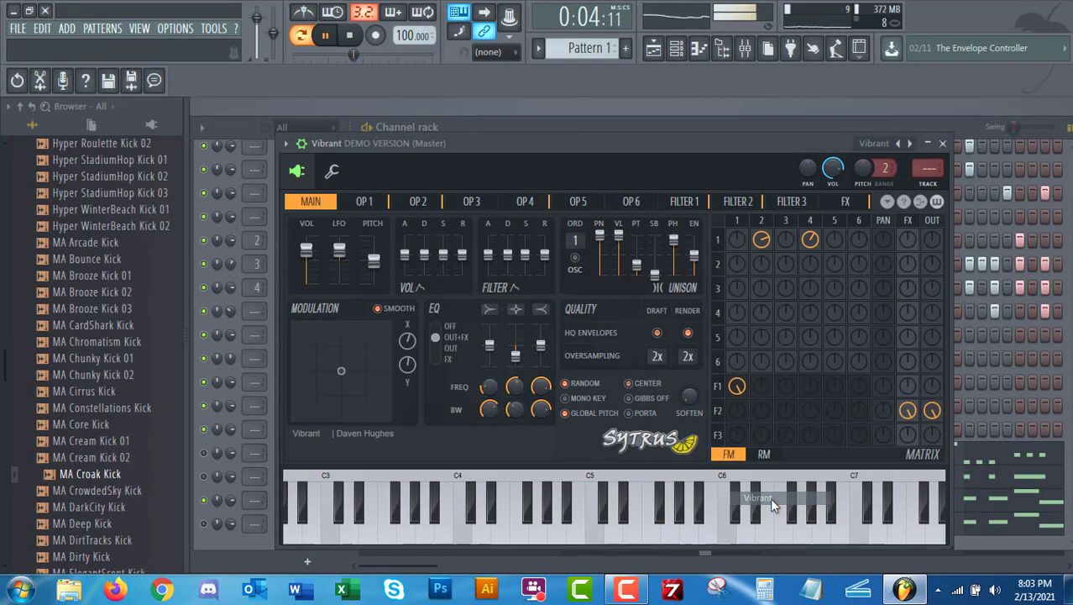
click(943, 144)
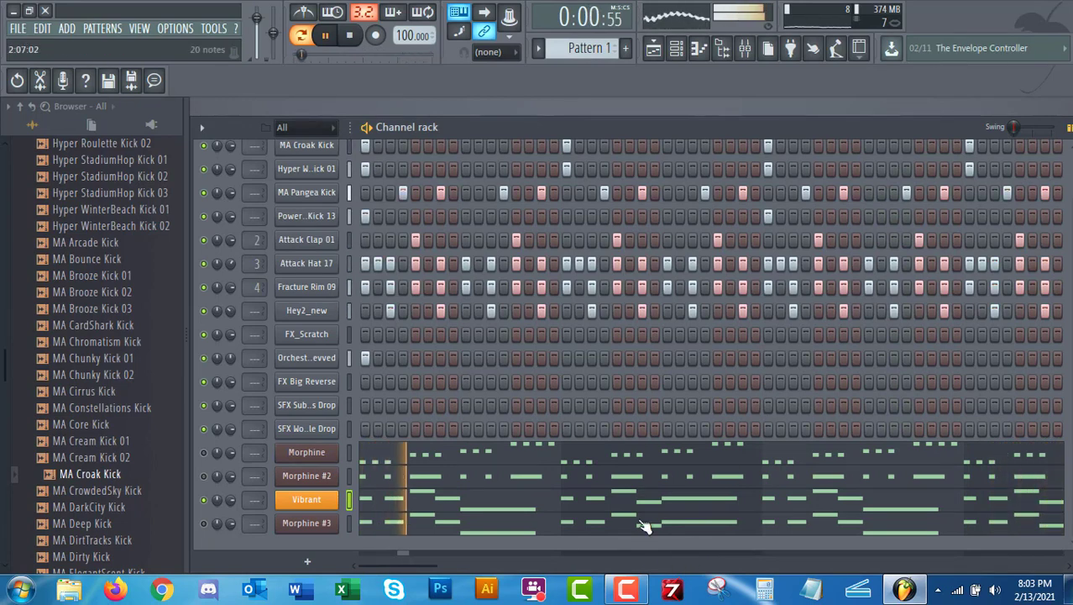
Step: Mute the Vibrant channel and unmute the Morphine, Morphine #2 and Morphine #3 channels
click(204, 499)
click(204, 477)
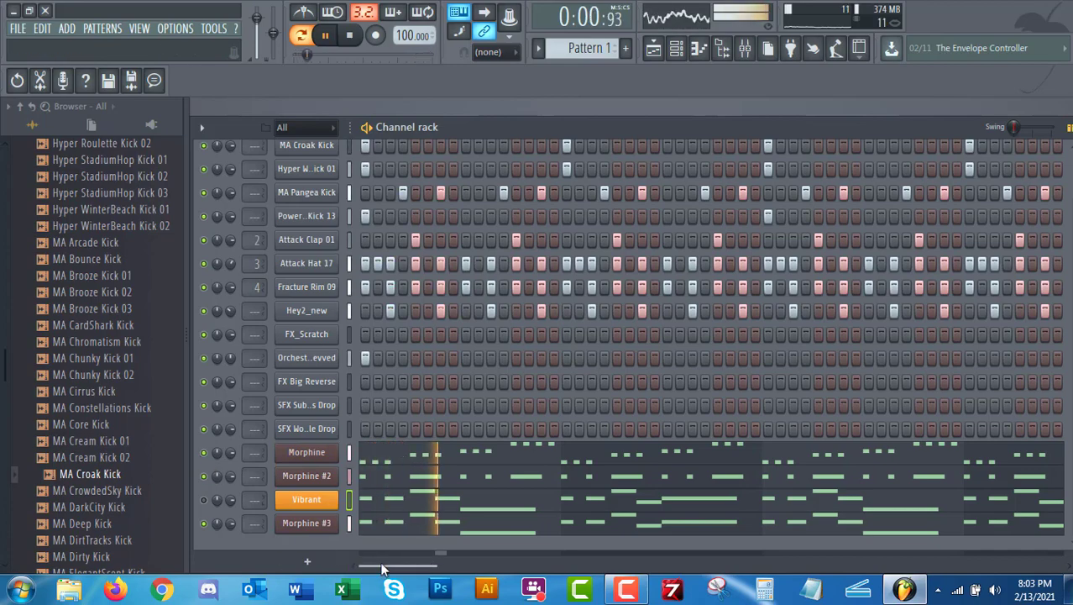
scroll(413, 356, up, 1)
scroll(412, 370, down, 1)
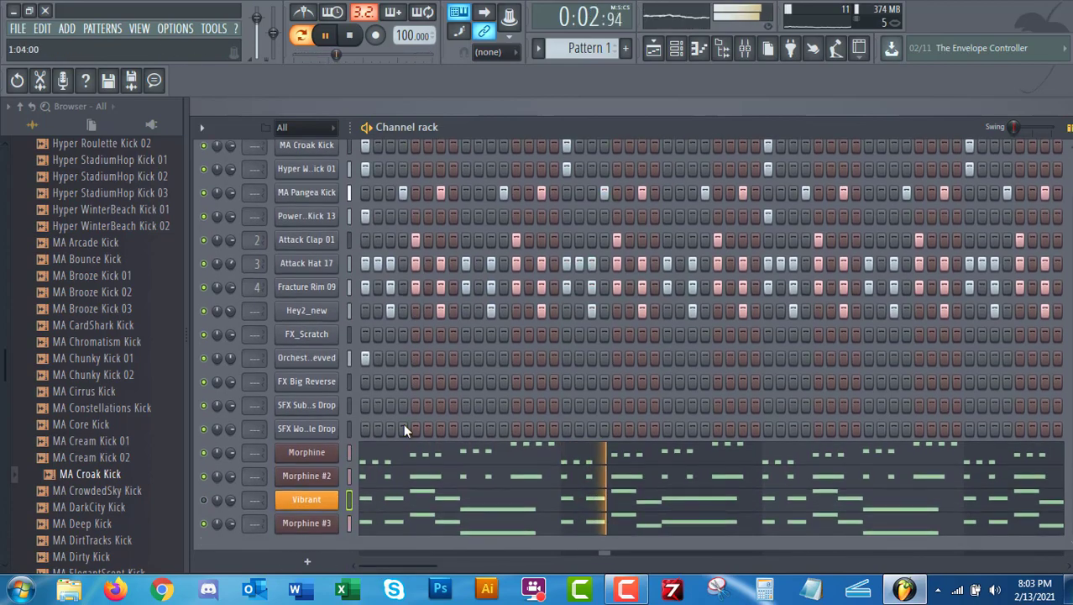
drag(399, 565, 1049, 569)
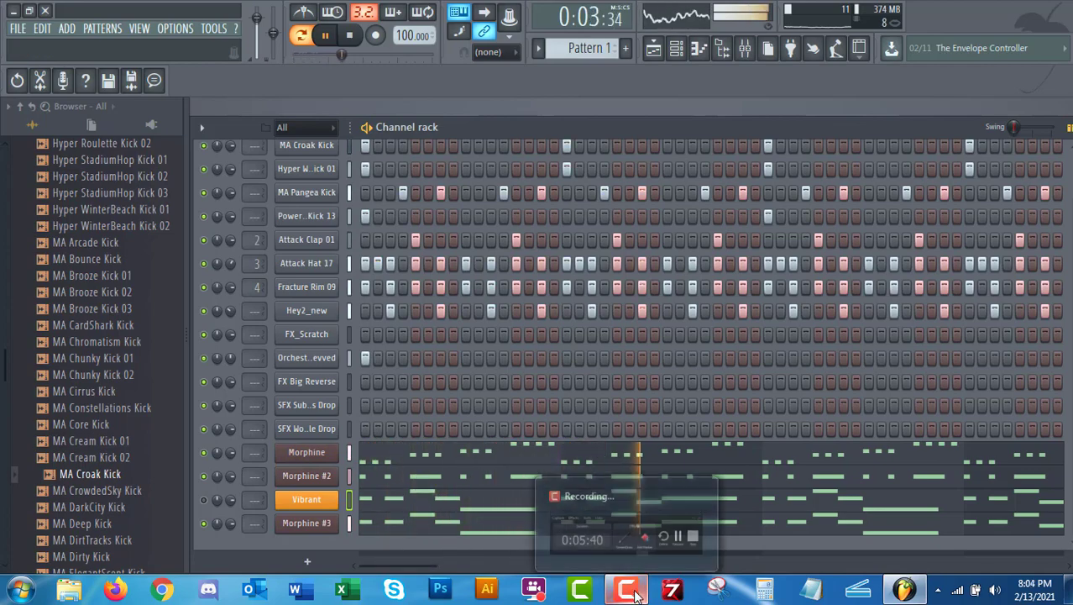
click(627, 588)
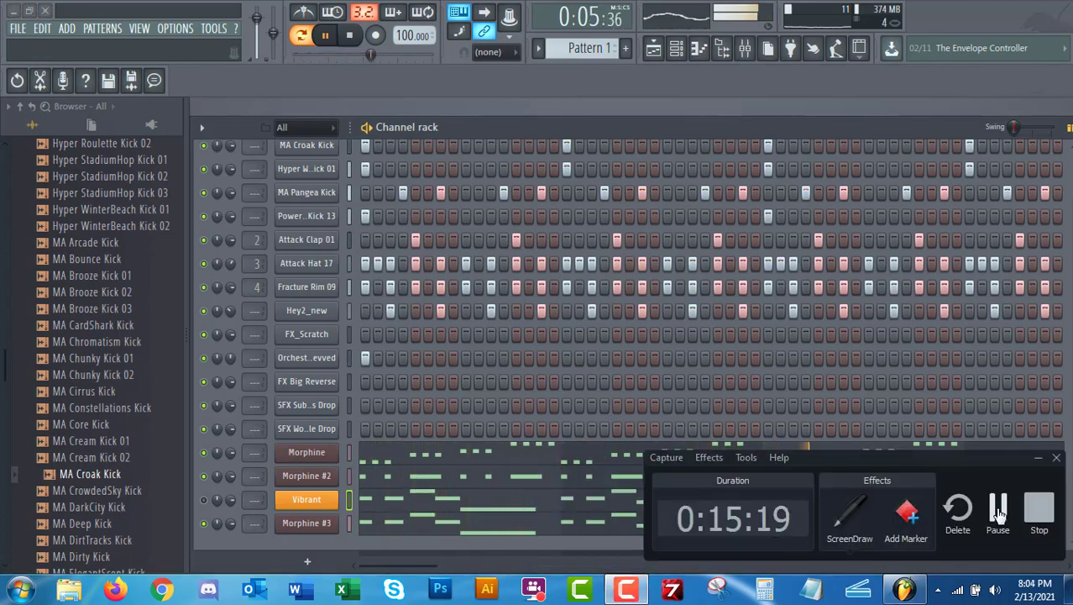